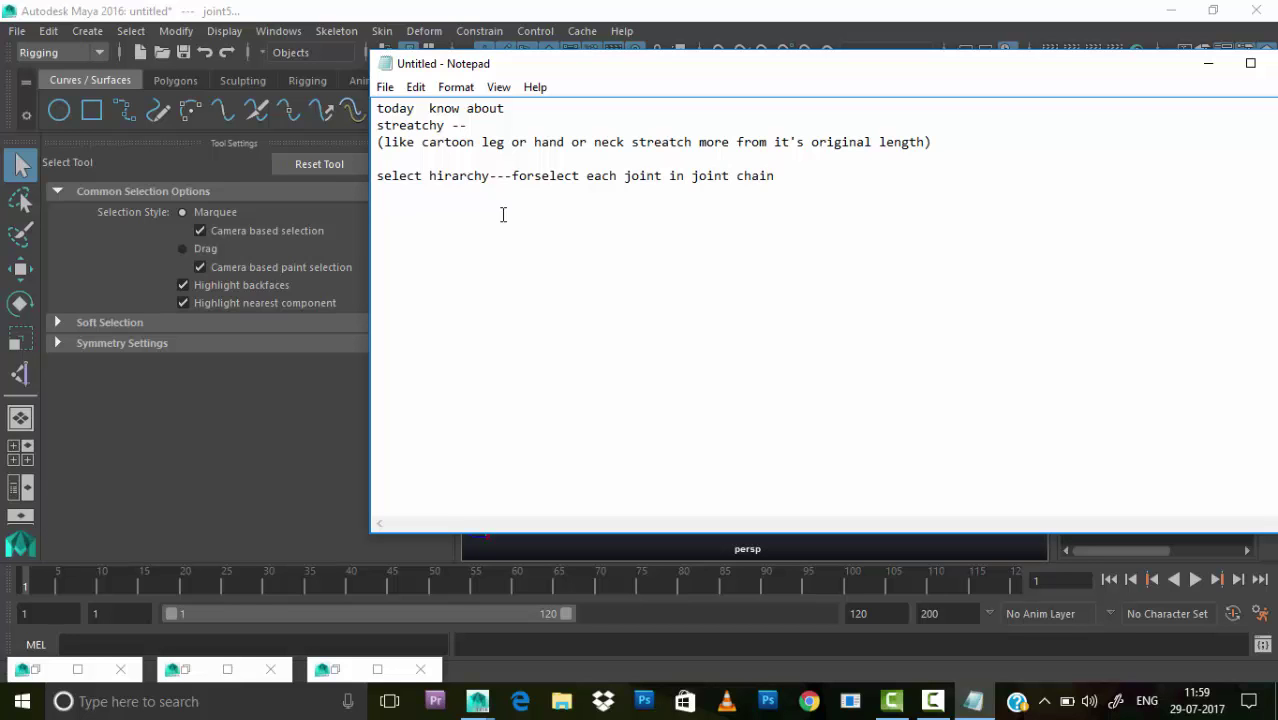
- Select joint1's hierarchy and turn on Local Rotation Axes display for the leg joints
{"action": "left_click", "coordinate": [1208, 63]}
{"action": "left_click", "coordinate": [741, 215]}
{"action": "right_click", "coordinate": [864, 207]}
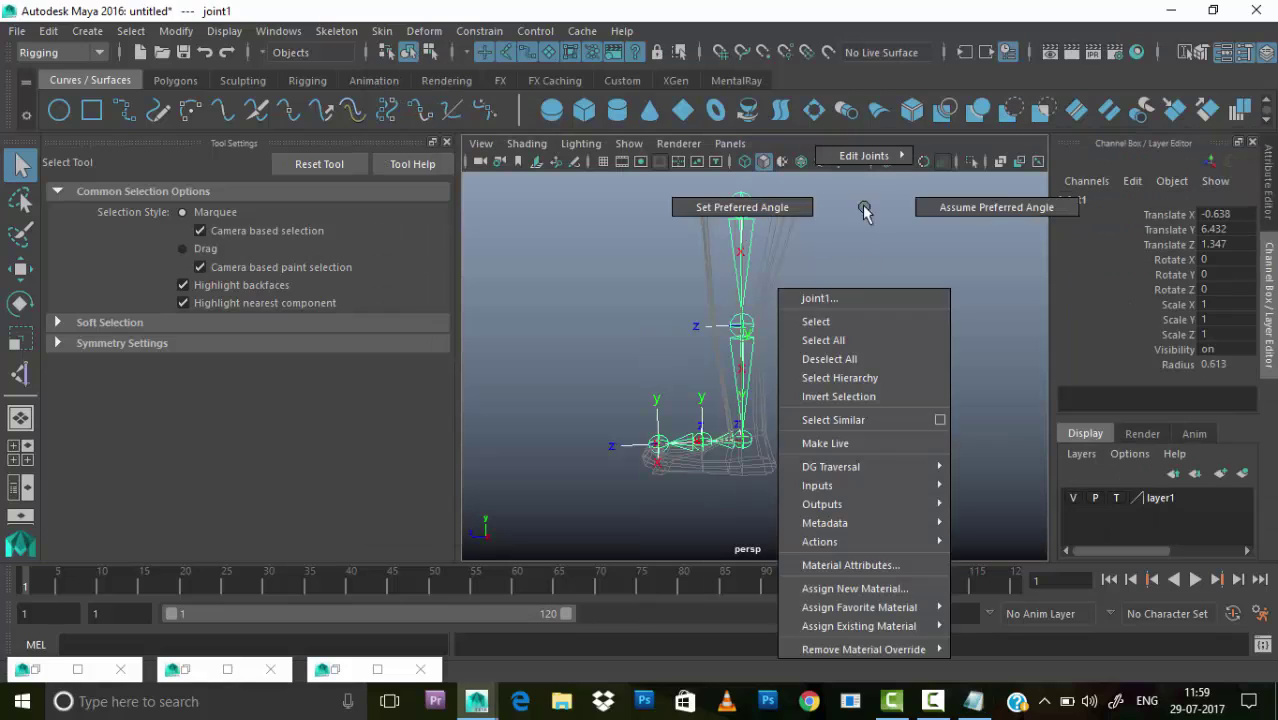
{"action": "left_click", "coordinate": [842, 378]}
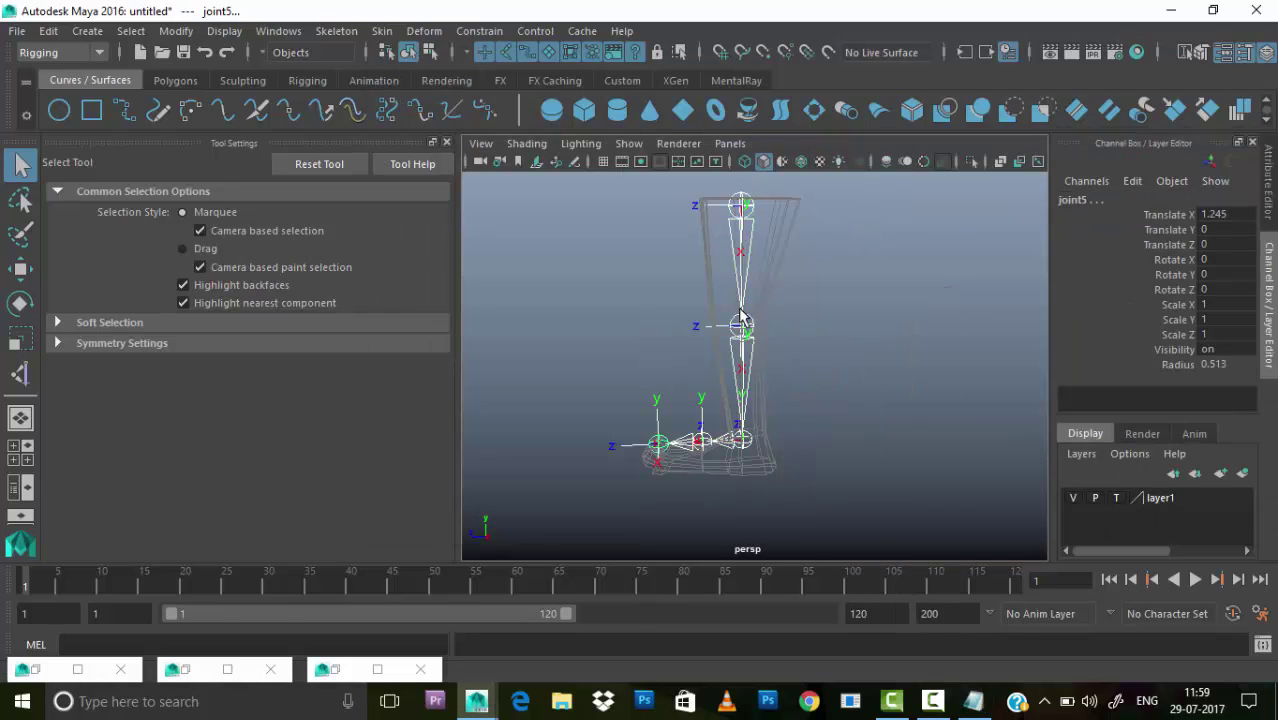
{"action": "left_click", "coordinate": [224, 31]}
{"action": "mouse_move", "coordinate": [277, 266]}
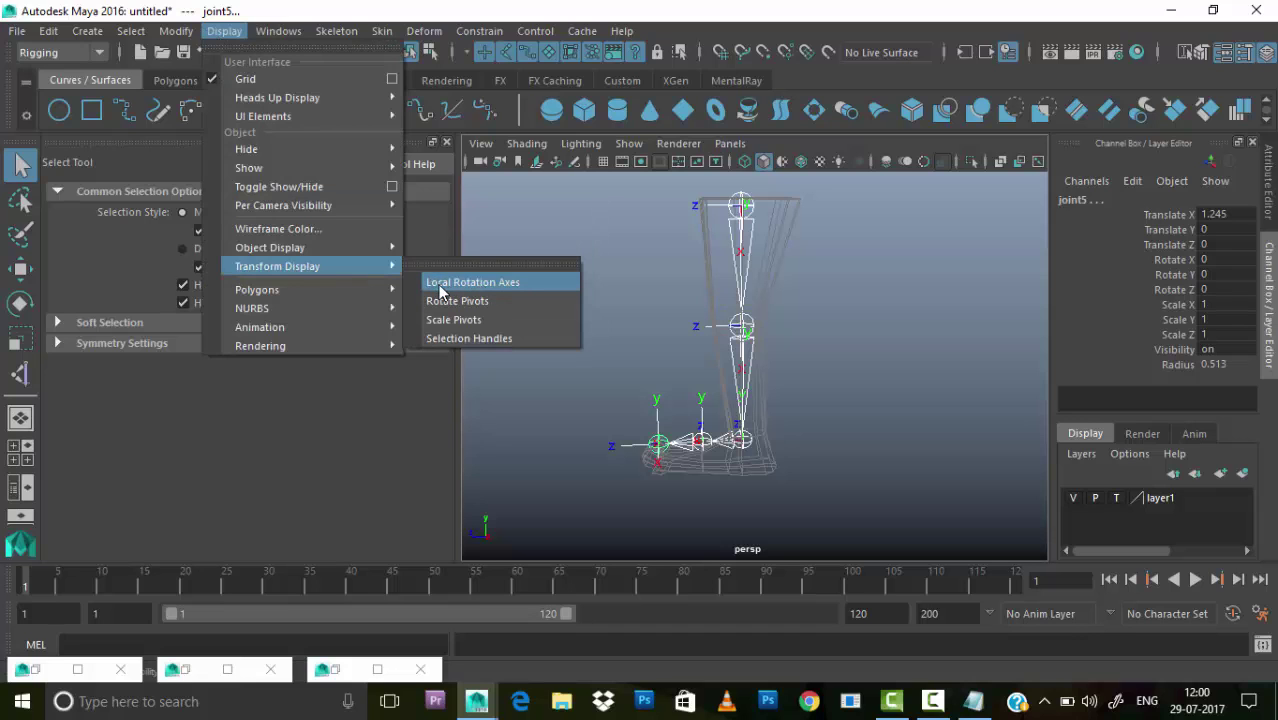
{"action": "left_click", "coordinate": [438, 284]}
{"action": "left_click_drag", "start_coordinate": [600, 330], "coordinate": [667, 365], "text": "alt"}
{"action": "left_click", "coordinate": [841, 314]}
{"action": "left_click_drag", "start_coordinate": [841, 314], "coordinate": [680, 252], "text": "alt"}
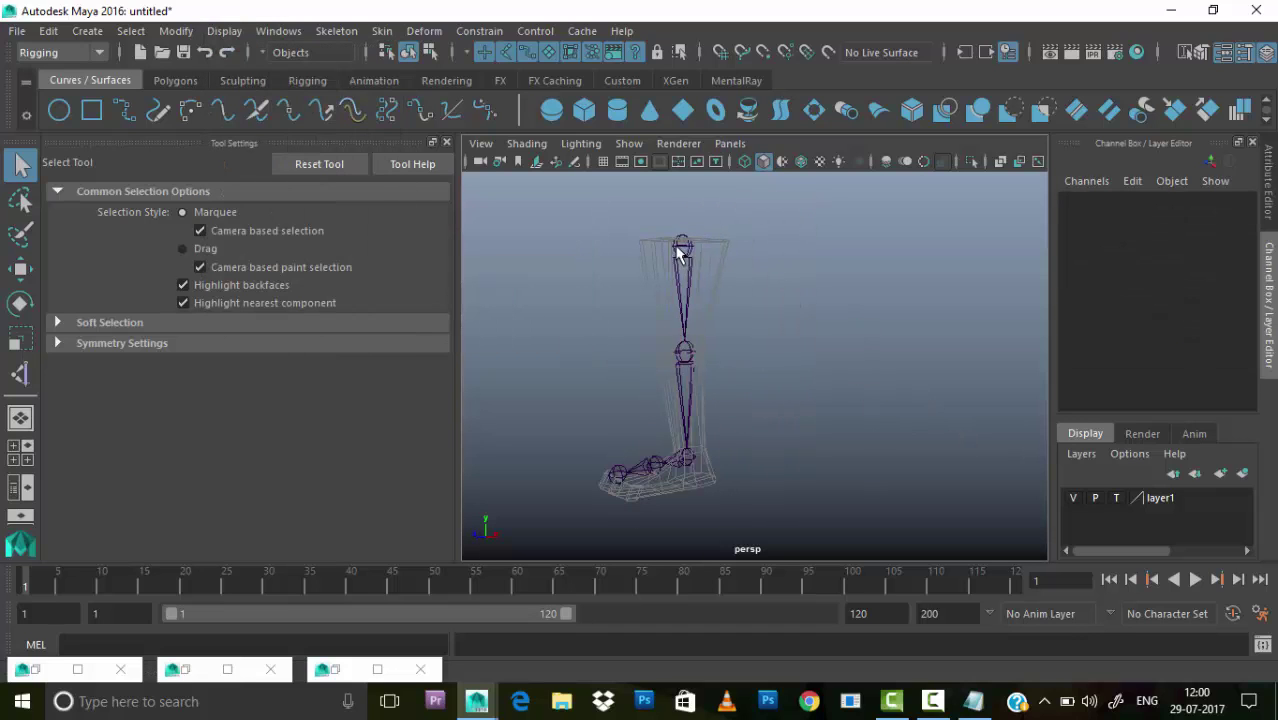
{"action": "left_click", "coordinate": [680, 252]}
{"action": "left_click", "coordinate": [224, 31]}
{"action": "left_click", "coordinate": [438, 280]}
{"action": "mouse_move", "coordinate": [846, 303]}
{"action": "left_mouse_down", "text": "alt"}
{"action": "mouse_move", "coordinate": [690, 262]}
{"action": "mouse_move", "coordinate": [756, 308]}
{"action": "mouse_move", "coordinate": [685, 251]}
{"action": "left_mouse_up", "text": "alt"}
{"action": "key", "text": "f"}
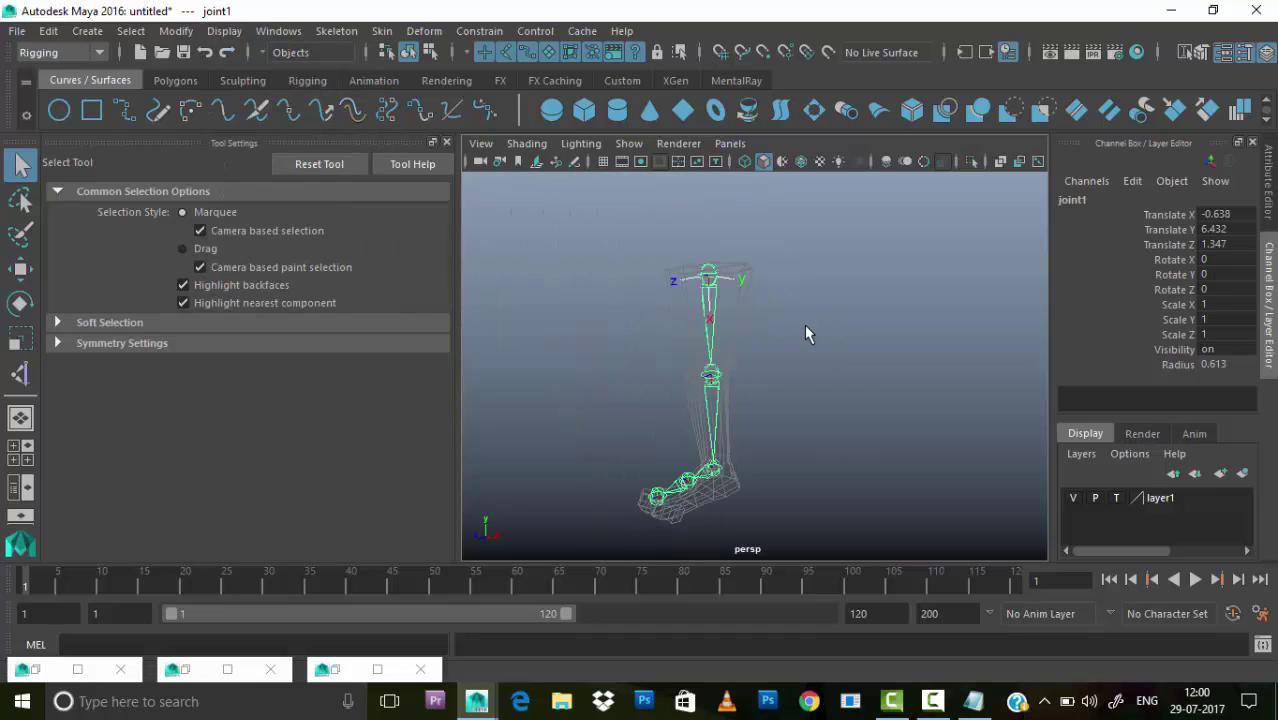
- Reselect the whole joint chain so local rotation axes show on every leg joint
{"action": "left_click", "coordinate": [800, 325]}
{"action": "left_click", "coordinate": [708, 276]}
{"action": "left_click", "coordinate": [735, 276]}
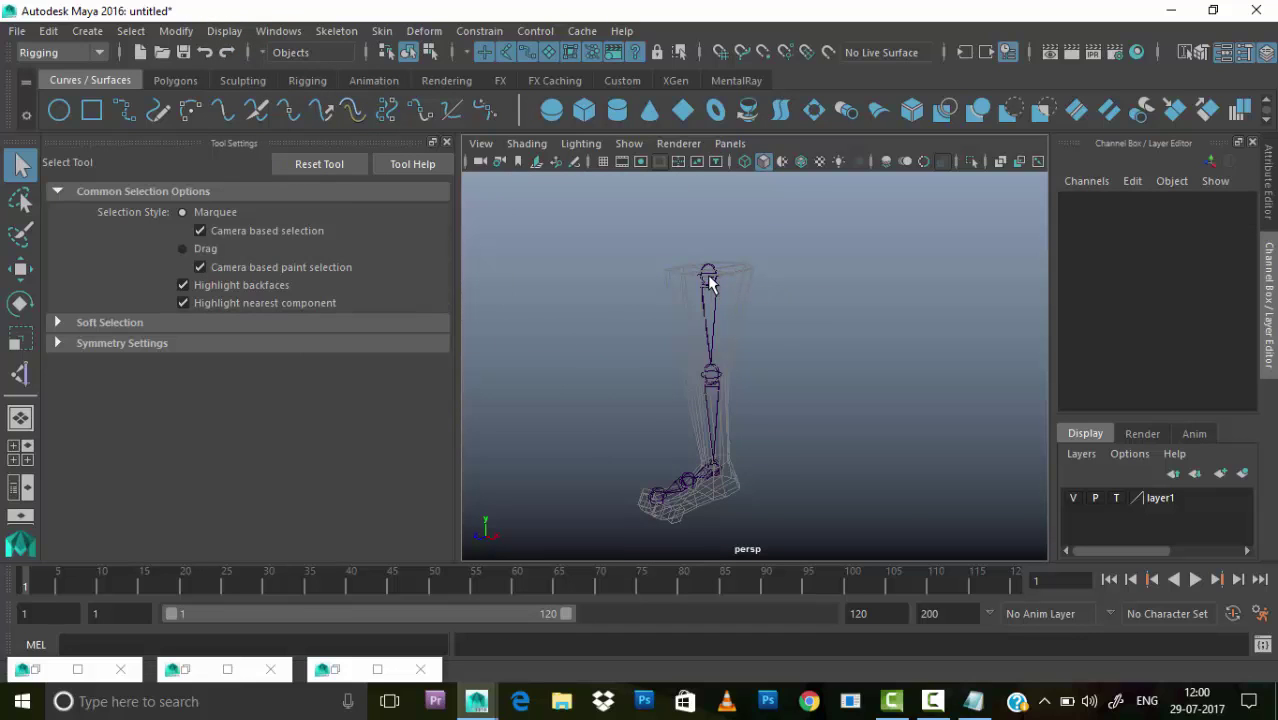
{"action": "left_click", "coordinate": [707, 276]}
{"action": "right_click_drag", "start_coordinate": [821, 260], "coordinate": [813, 431]}
{"action": "left_click", "coordinate": [224, 31]}
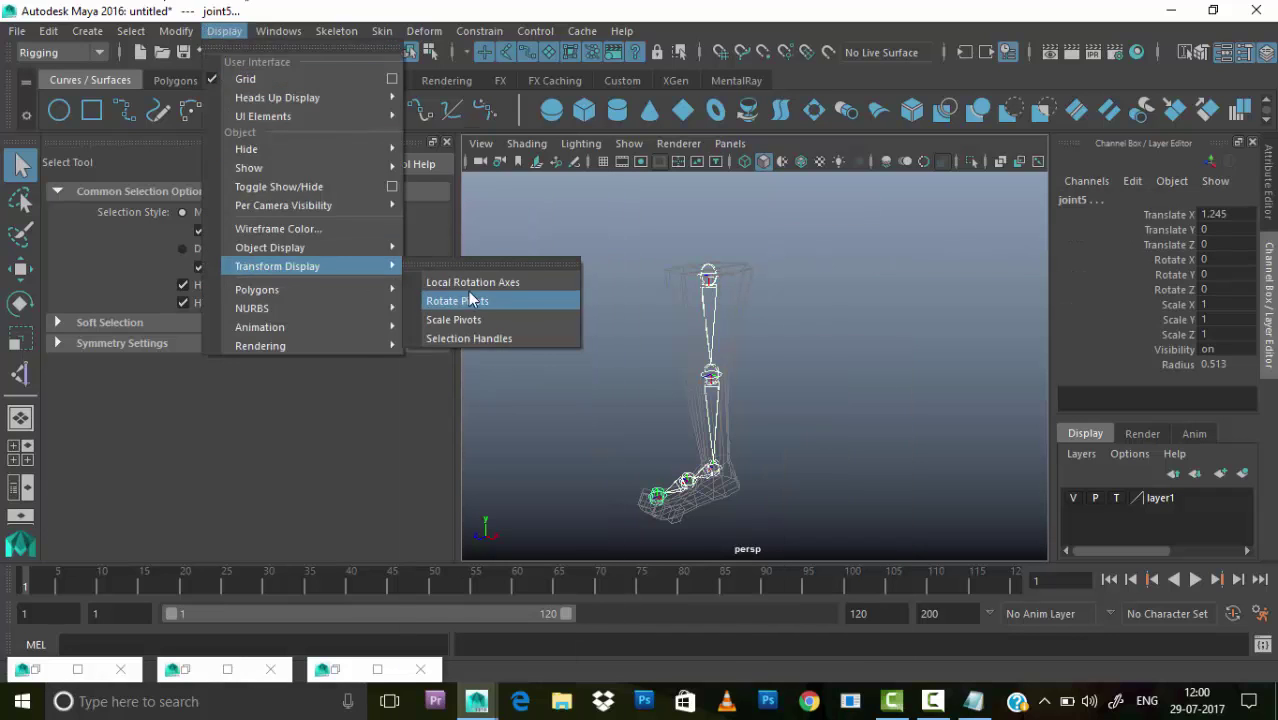
{"action": "left_click", "coordinate": [471, 299]}
{"action": "left_click_drag", "start_coordinate": [756, 356], "coordinate": [764, 334], "text": "alt"}
{"action": "left_click", "coordinate": [764, 334]}
{"action": "scroll", "coordinate": [764, 334], "scroll_direction": "down", "scroll_amount": 3}
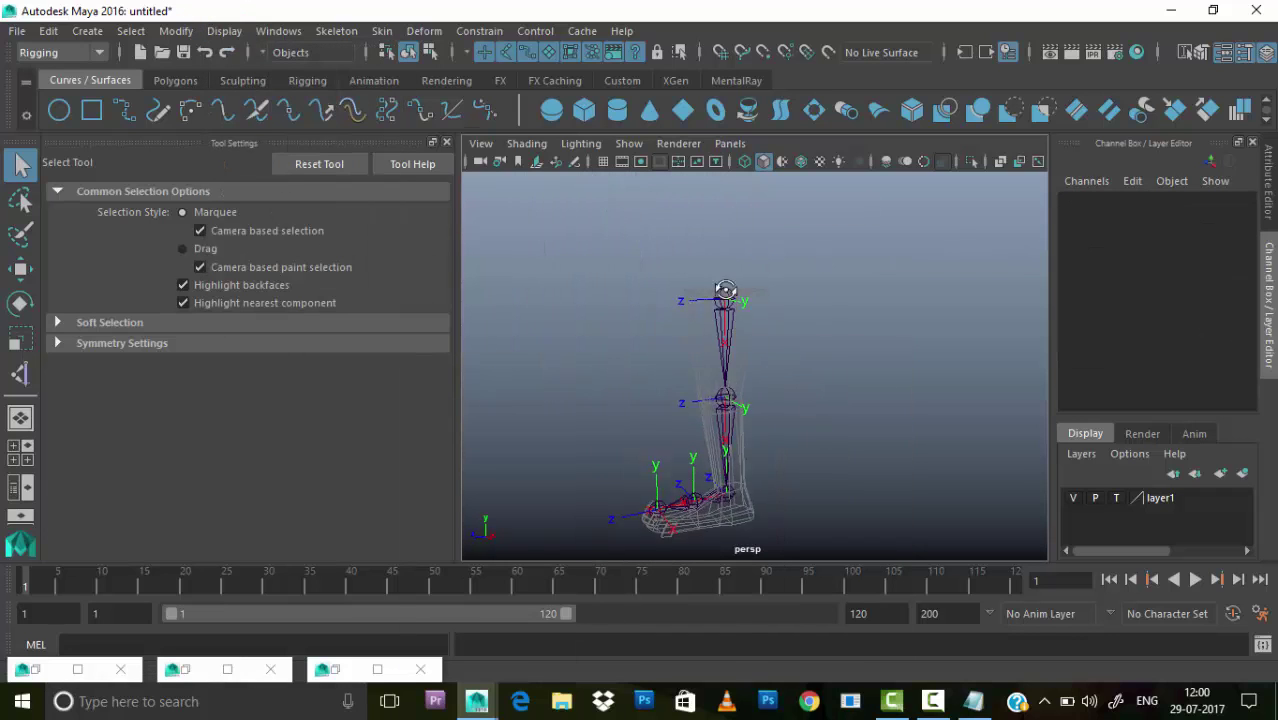
{"action": "scroll", "coordinate": [785, 349], "scroll_direction": "up", "scroll_amount": 3}
{"action": "scroll", "coordinate": [782, 309], "scroll_direction": "down", "scroll_amount": 3}
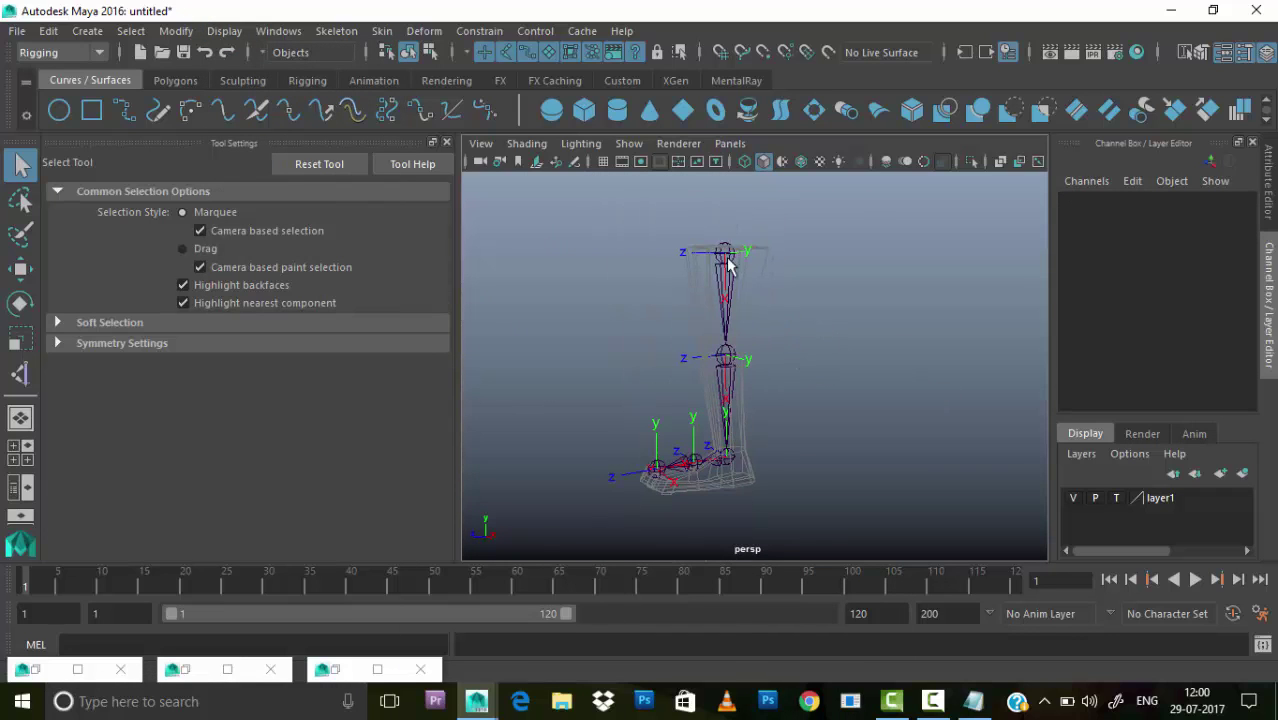
{"action": "scroll", "coordinate": [720, 400], "scroll_direction": "up", "scroll_amount": 3}
{"action": "scroll", "coordinate": [876, 345], "scroll_direction": "down", "scroll_amount": 4}
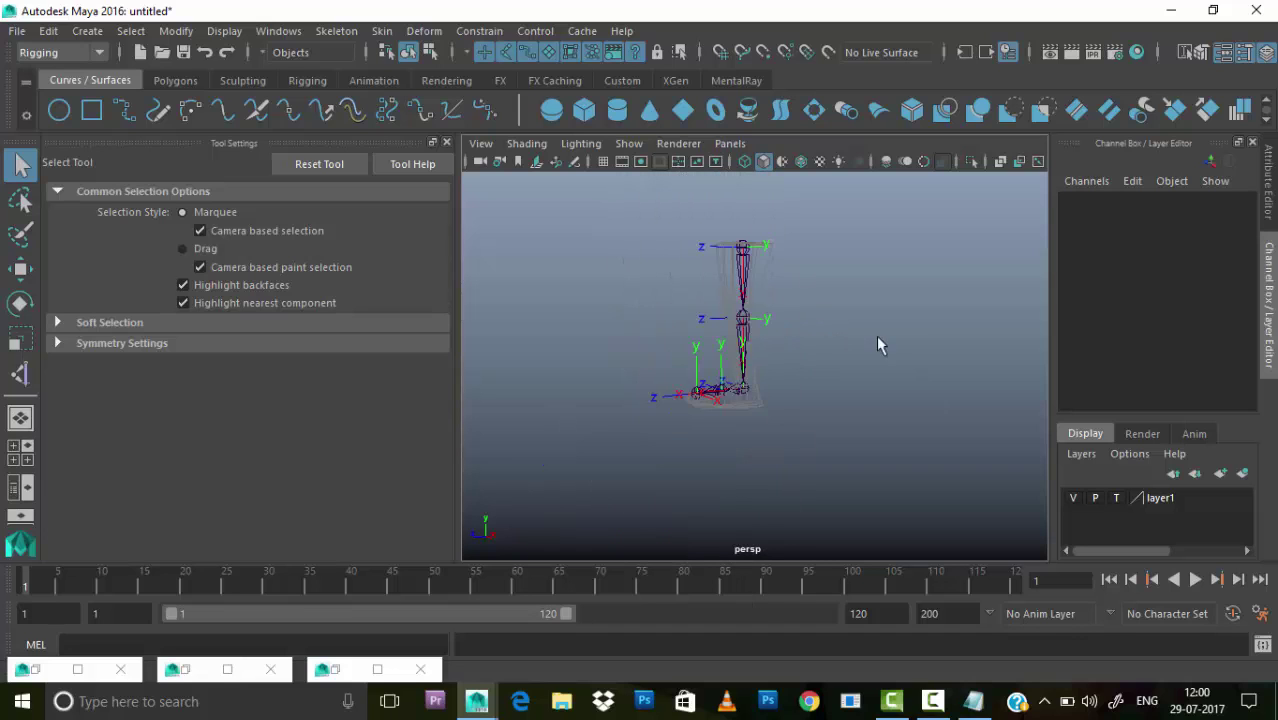
{"action": "scroll", "coordinate": [890, 410], "scroll_direction": "up", "scroll_amount": 3}
- Check joint2's 45° preferred angle in the Attribute Editor, then bring Notepad forward
{"action": "left_click", "coordinate": [720, 300]}
{"action": "right_click", "coordinate": [872, 247]}
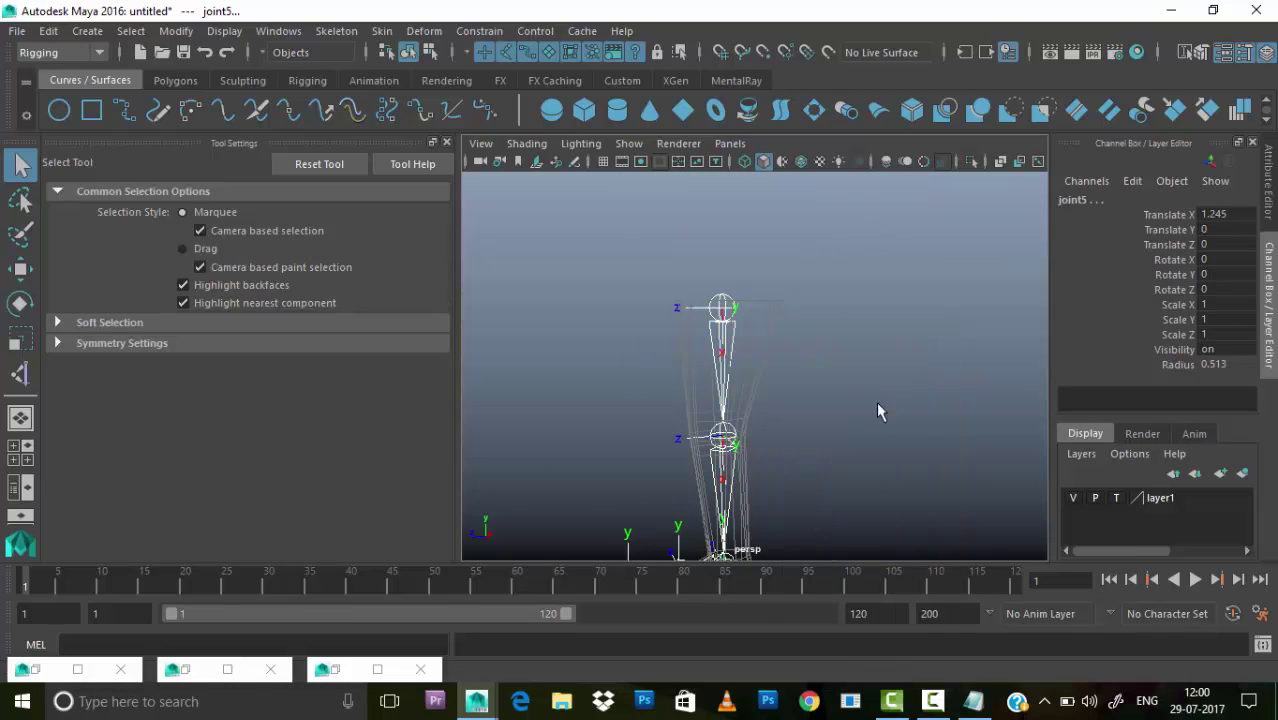
{"action": "right_click", "coordinate": [786, 265]}
{"action": "left_click", "coordinate": [224, 31]}
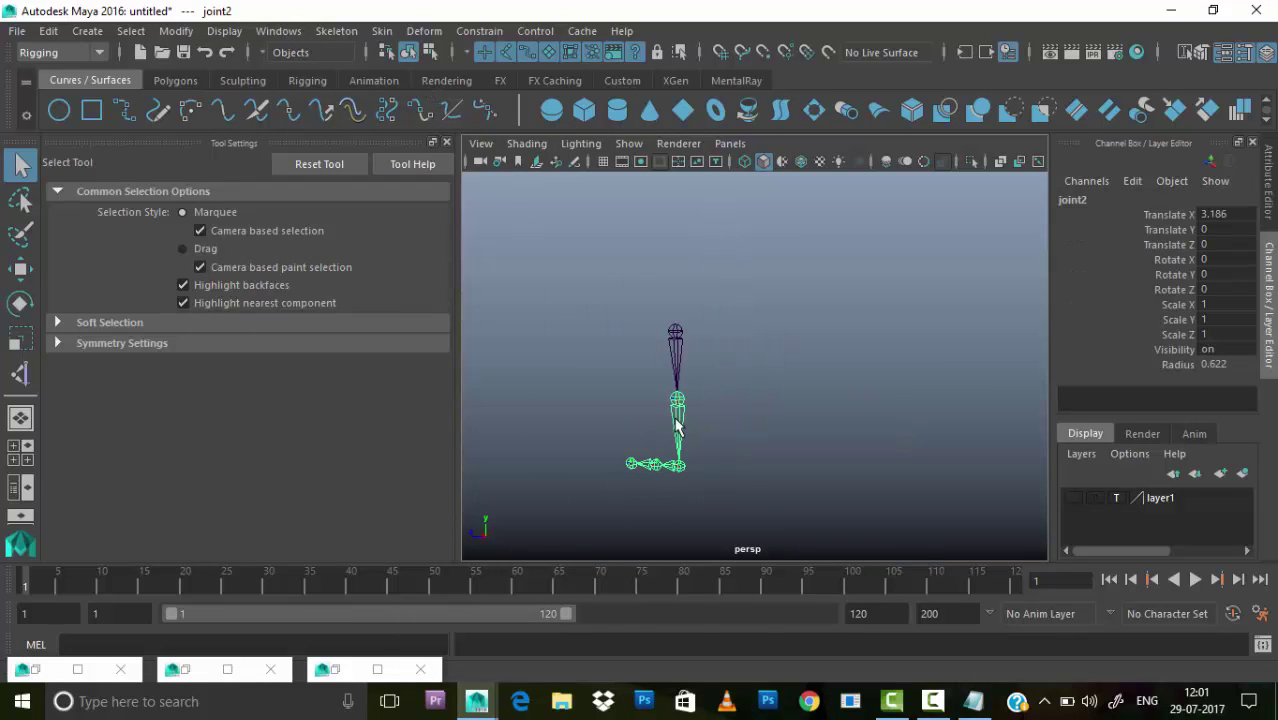
{"action": "key", "text": "ctrl+a"}
{"action": "scroll", "coordinate": [1060, 380], "scroll_direction": "down", "scroll_amount": 2}
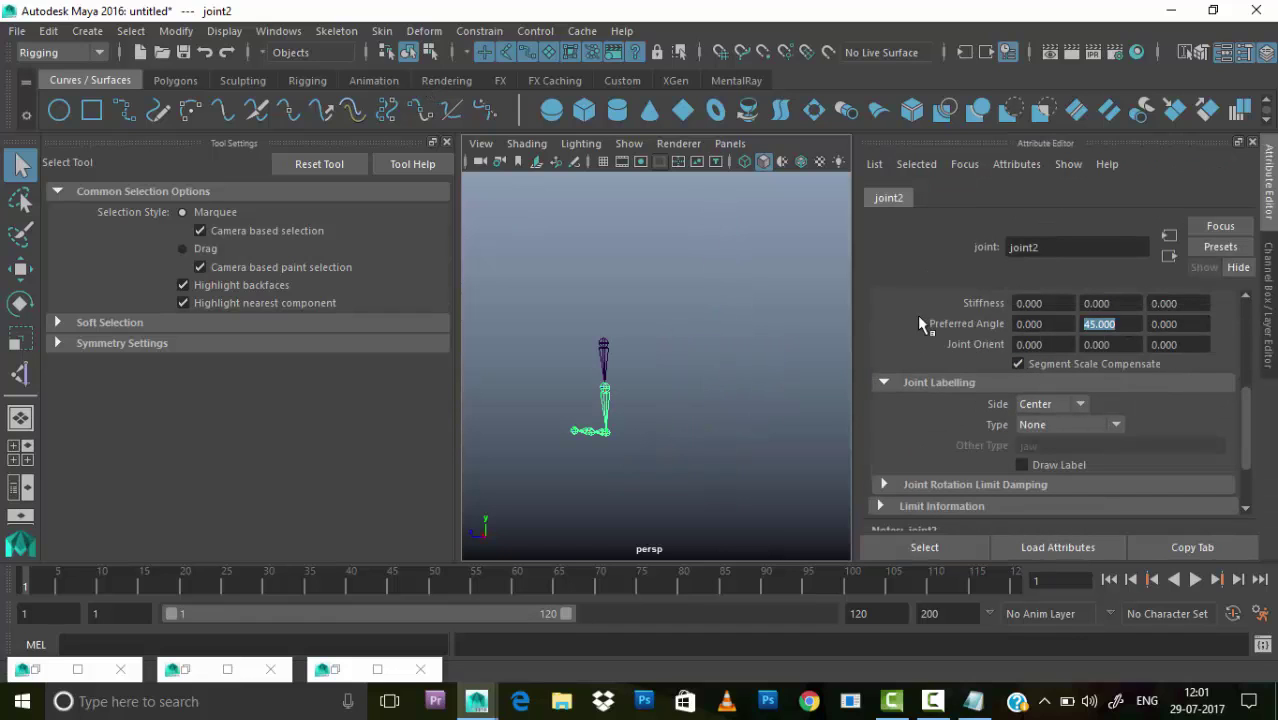
{"action": "left_click", "coordinate": [970, 699]}
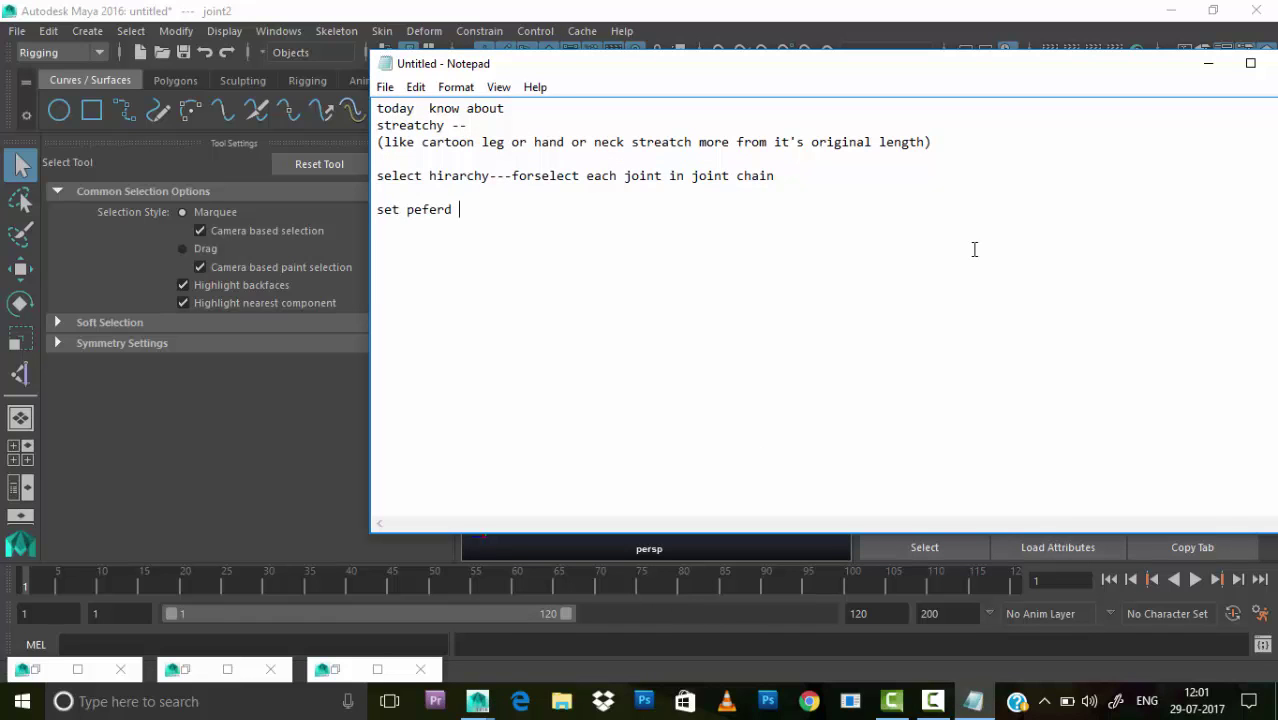
- Extend the note to 'set peferd angle so that ik will bent joint chain in that di'
{"action": "type", "text": "angle so that"}
{"action": "type", "text": " ik"}
{"action": "type", "text": " will bent joint chain in that di"}
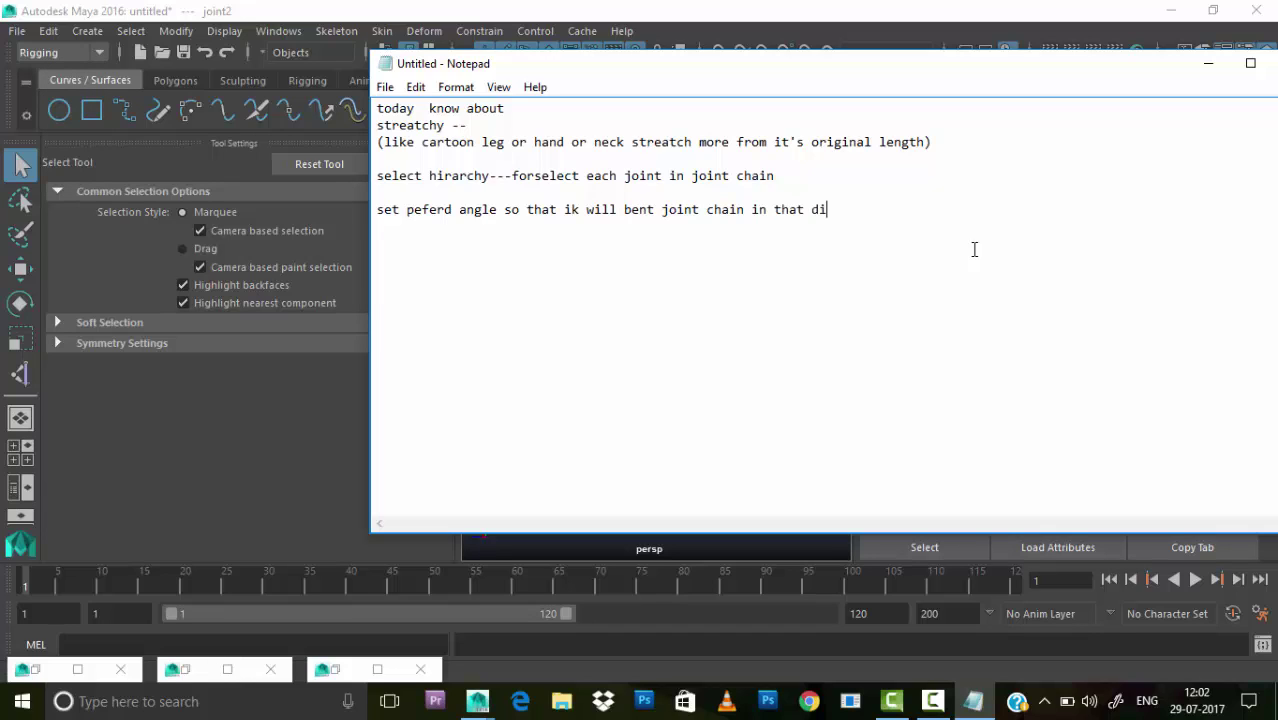
- Create a rotate-plane IK handle from the hip joint to the ankle joint
{"action": "left_click", "coordinate": [1208, 63]}
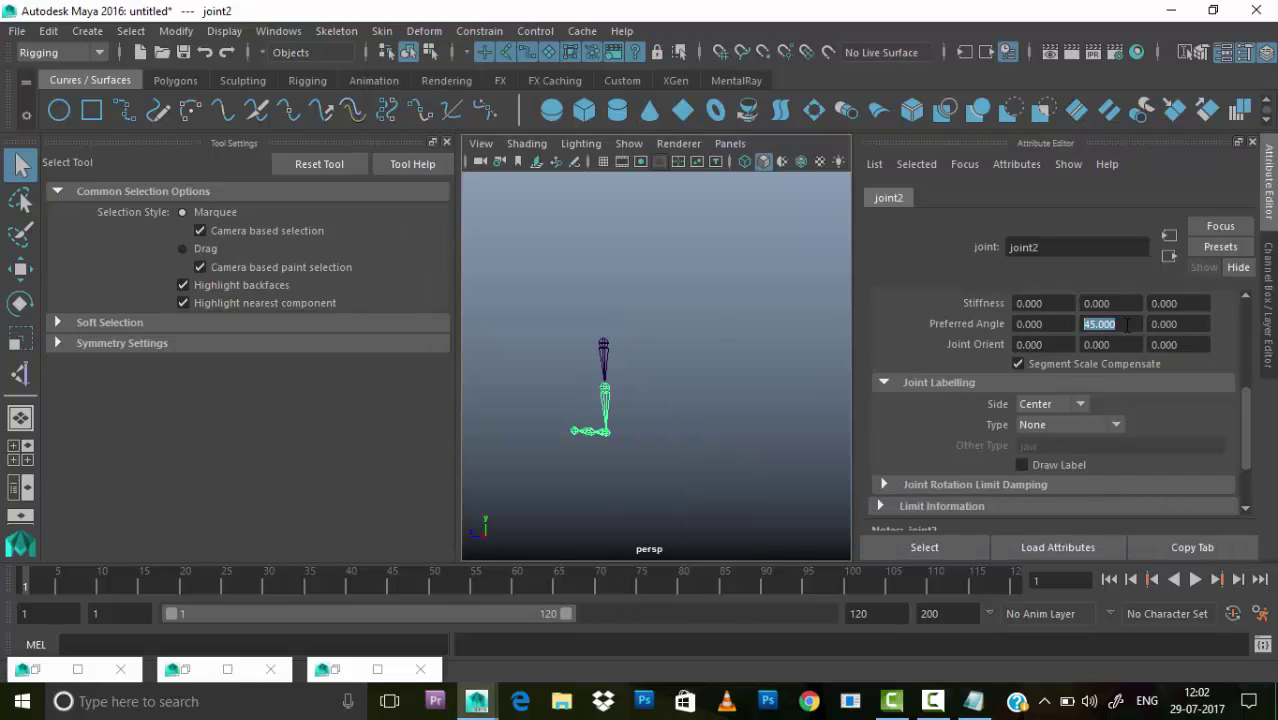
{"action": "left_click", "coordinate": [742, 377]}
{"action": "left_click", "coordinate": [336, 31]}
{"action": "left_click", "coordinate": [383, 262]}
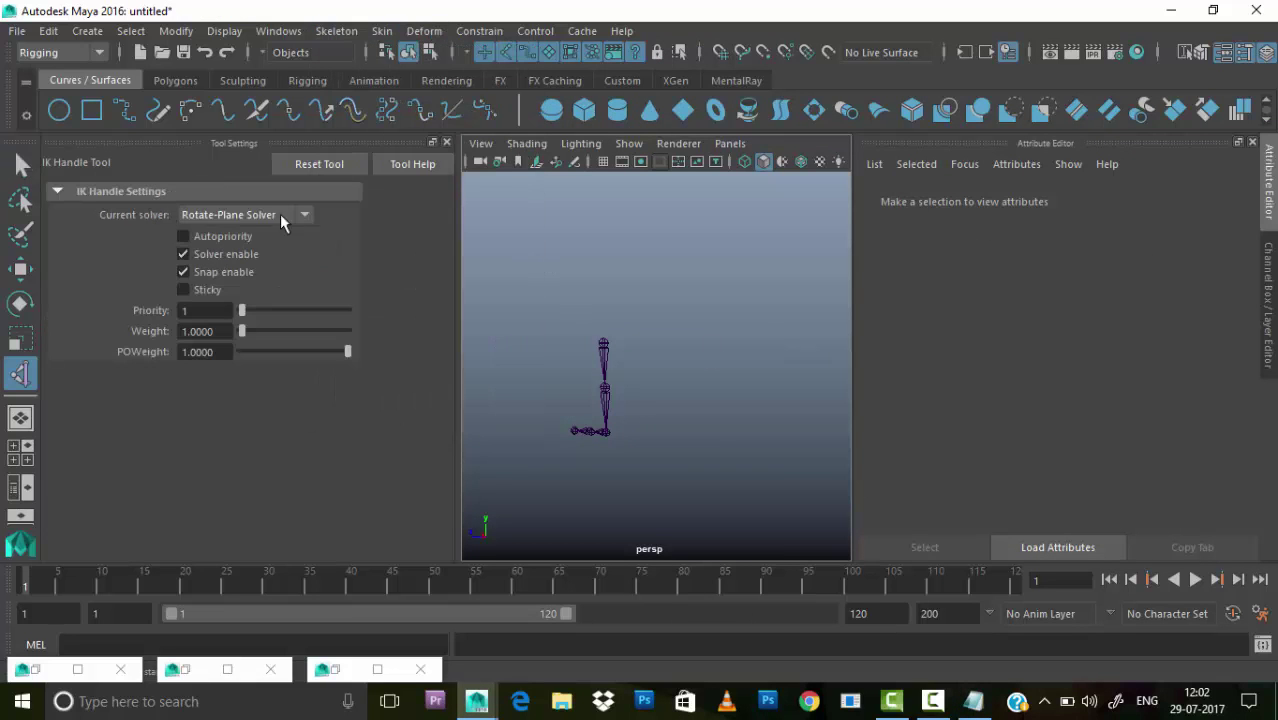
{"action": "left_click", "coordinate": [446, 142]}
{"action": "key", "text": "ctrl+space"}
{"action": "left_click", "coordinate": [539, 219]}
{"action": "scroll", "coordinate": [464, 537], "scroll_direction": "up", "scroll_amount": 3}
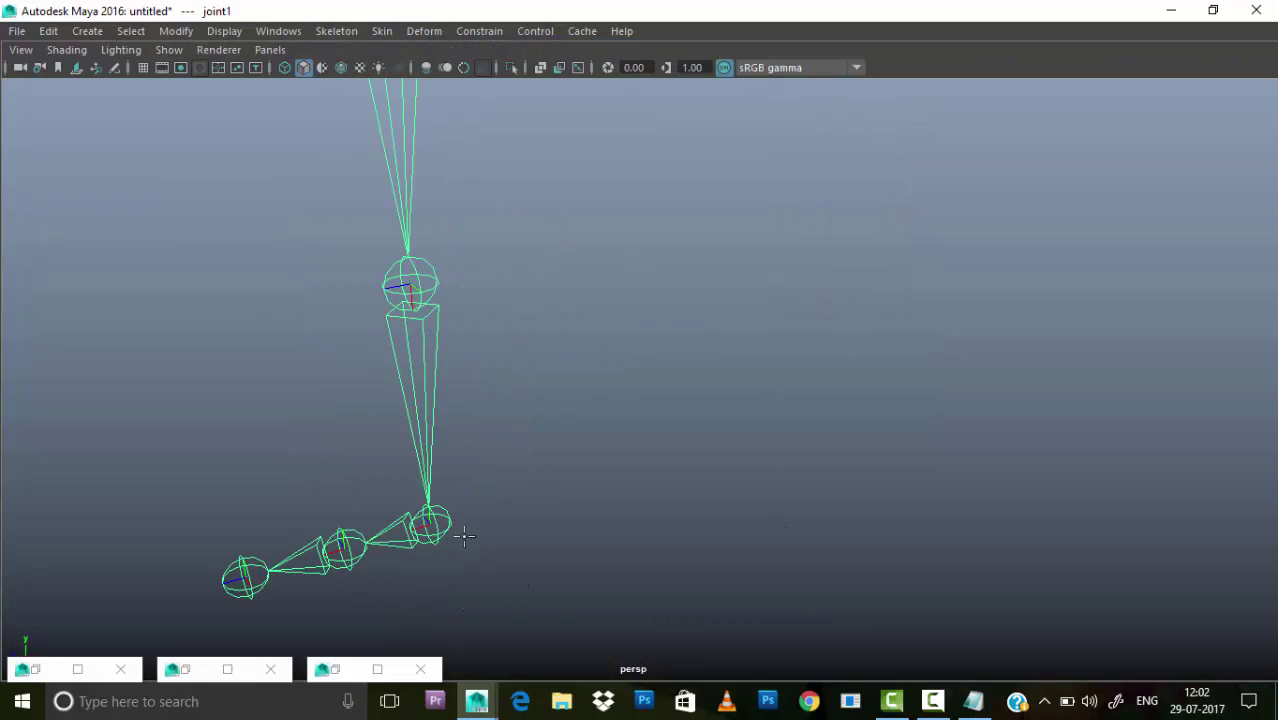
{"action": "left_click", "coordinate": [464, 537]}
{"action": "scroll", "coordinate": [519, 527], "scroll_direction": "down", "scroll_amount": 3}
- Move the IK handle up to confirm the knee bends, viewed from the side
{"action": "key", "text": "w"}
{"action": "mouse_move", "coordinate": [545, 440]}
{"action": "left_mouse_down"}
{"action": "mouse_move", "coordinate": [558, 298]}
{"action": "mouse_move", "coordinate": [513, 334]}
{"action": "mouse_move", "coordinate": [707, 377]}
{"action": "mouse_move", "coordinate": [659, 502]}
{"action": "left_mouse_up"}
{"action": "left_click", "coordinate": [659, 502]}
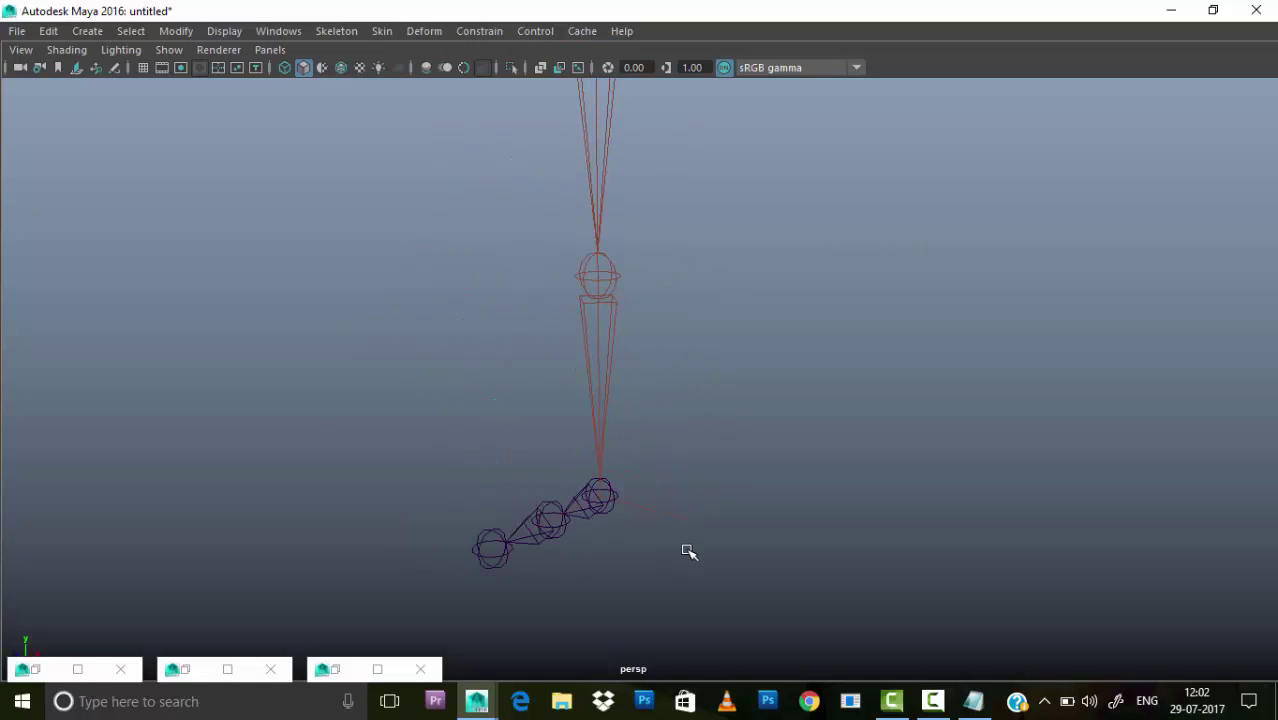
{"action": "key", "text": "alt+b"}
{"action": "key", "text": "alt+b"}
{"action": "key", "text": "alt+b"}
{"action": "key", "text": "alt+b"}
{"action": "left_click_drag", "start_coordinate": [690, 547], "coordinate": [784, 436], "text": "alt"}
{"action": "scroll", "coordinate": [783, 400], "scroll_direction": "down", "scroll_amount": 2}
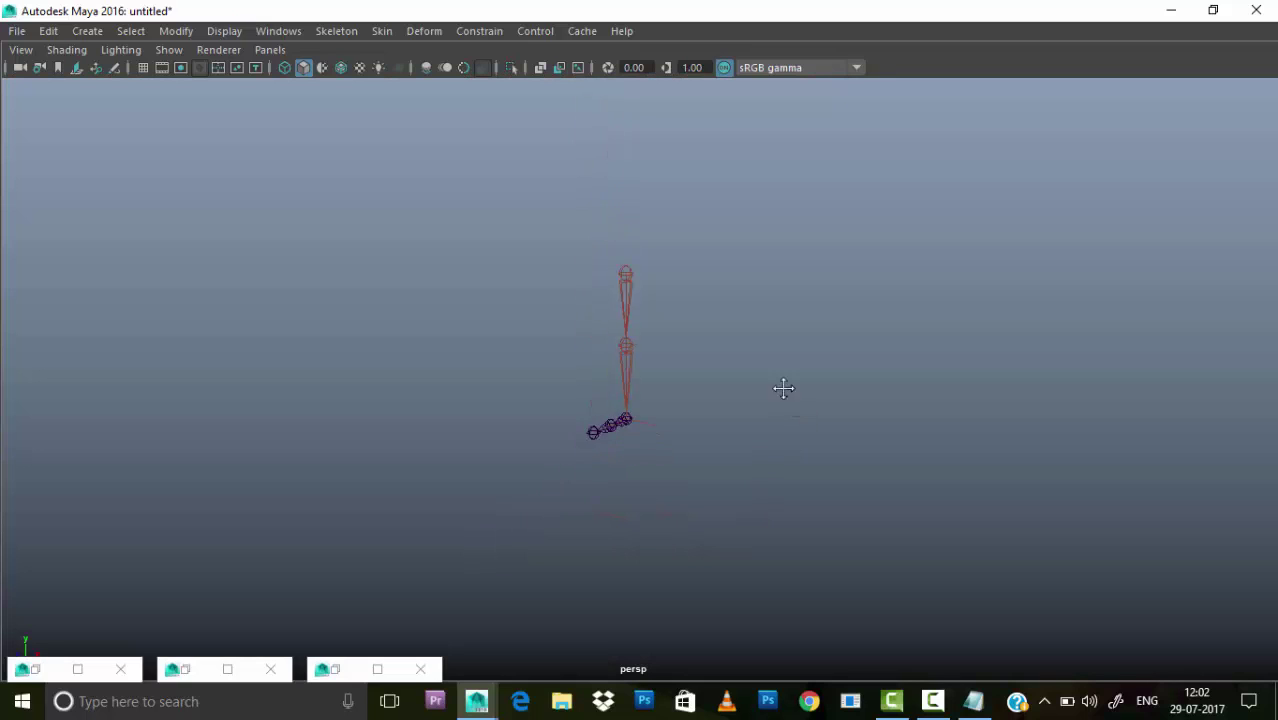
{"action": "scroll", "coordinate": [783, 389], "scroll_direction": "up", "scroll_amount": 3}
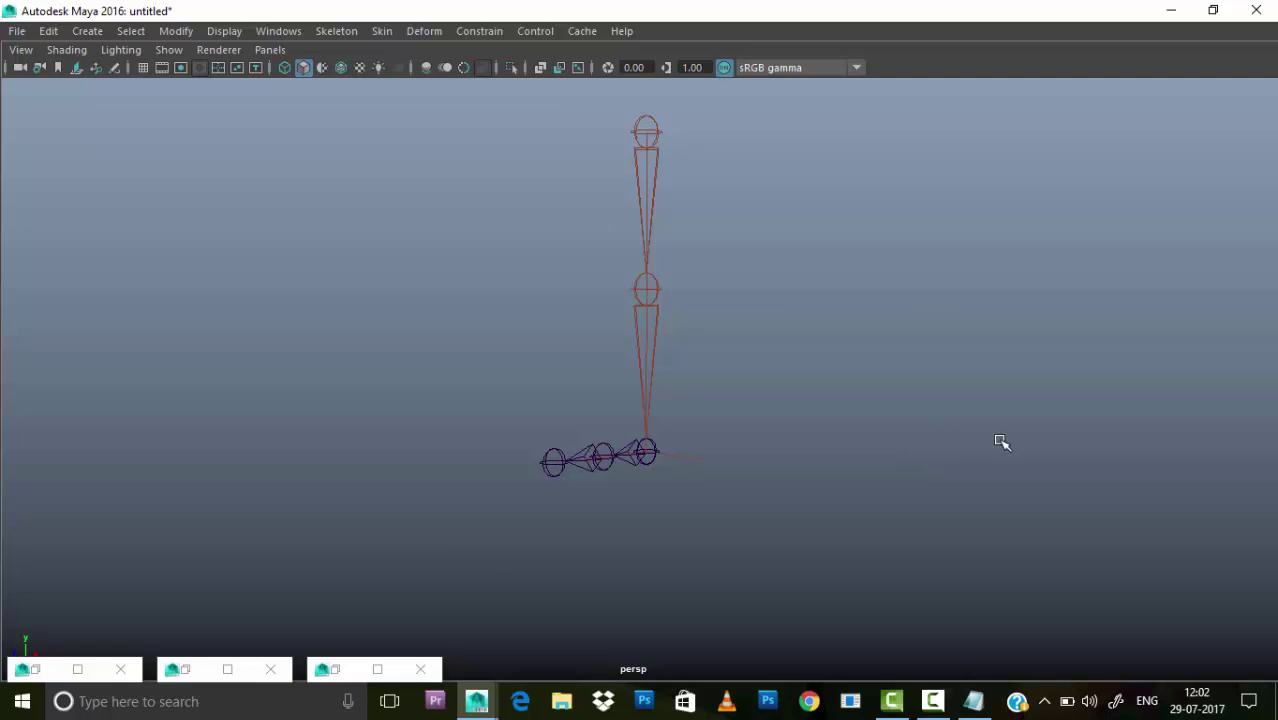
- Restore the full interface and show the leg mesh layer alongside the joints
{"action": "key", "text": "ctrl+space"}
{"action": "left_click", "coordinate": [1073, 497]}
{"action": "scroll", "coordinate": [759, 394], "scroll_direction": "up", "scroll_amount": 3}
{"action": "mouse_move", "coordinate": [793, 347]}
{"action": "left_mouse_down", "text": "alt"}
{"action": "mouse_move", "coordinate": [759, 394]}
{"action": "mouse_move", "coordinate": [801, 380]}
{"action": "left_mouse_up", "text": "alt"}
{"action": "left_click", "coordinate": [622, 343]}
{"action": "left_click", "coordinate": [594, 325]}
{"action": "left_click", "coordinate": [825, 360]}
{"action": "left_click", "coordinate": [594, 328]}
{"action": "scroll", "coordinate": [750, 423], "scroll_direction": "down", "scroll_amount": 5}
{"action": "left_click", "coordinate": [462, 328]}
{"action": "scroll", "coordinate": [462, 328], "scroll_direction": "up", "scroll_amount": 4}
{"action": "scroll", "coordinate": [570, 316], "scroll_direction": "up", "scroll_amount": 2}
- Tilt joint3's Joint Orient Y to -71.5 so the foot chain follows the mesh
{"action": "left_click", "coordinate": [570, 316]}
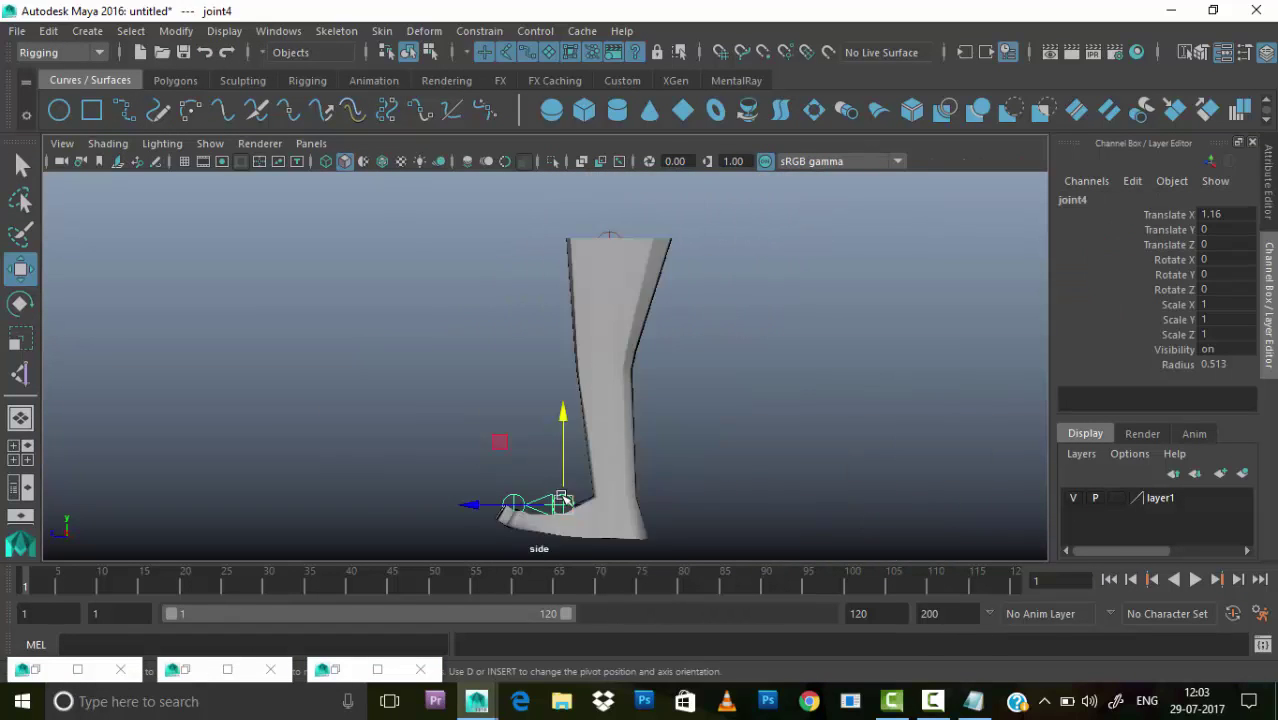
{"action": "key", "text": "4"}
{"action": "scroll", "coordinate": [793, 317], "scroll_direction": "up", "scroll_amount": 3}
{"action": "scroll", "coordinate": [770, 400], "scroll_direction": "up", "scroll_amount": 2}
{"action": "left_click", "coordinate": [832, 437]}
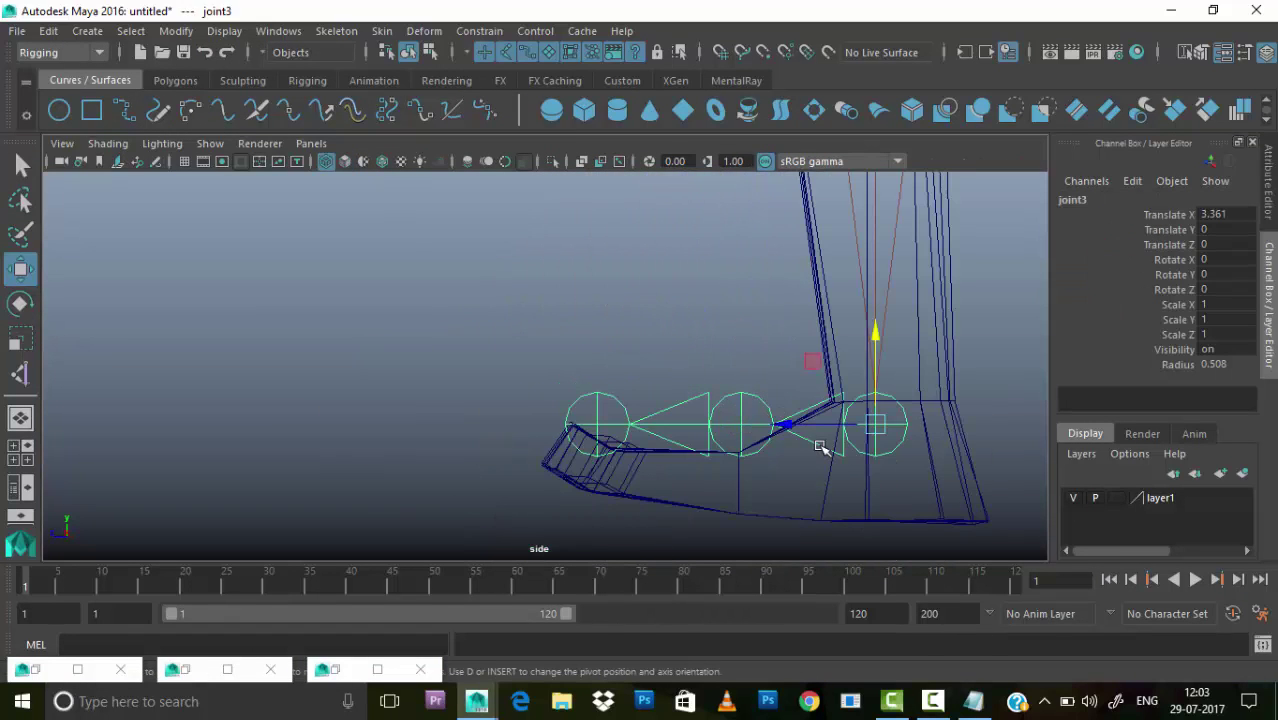
{"action": "key", "text": "ctrl+a"}
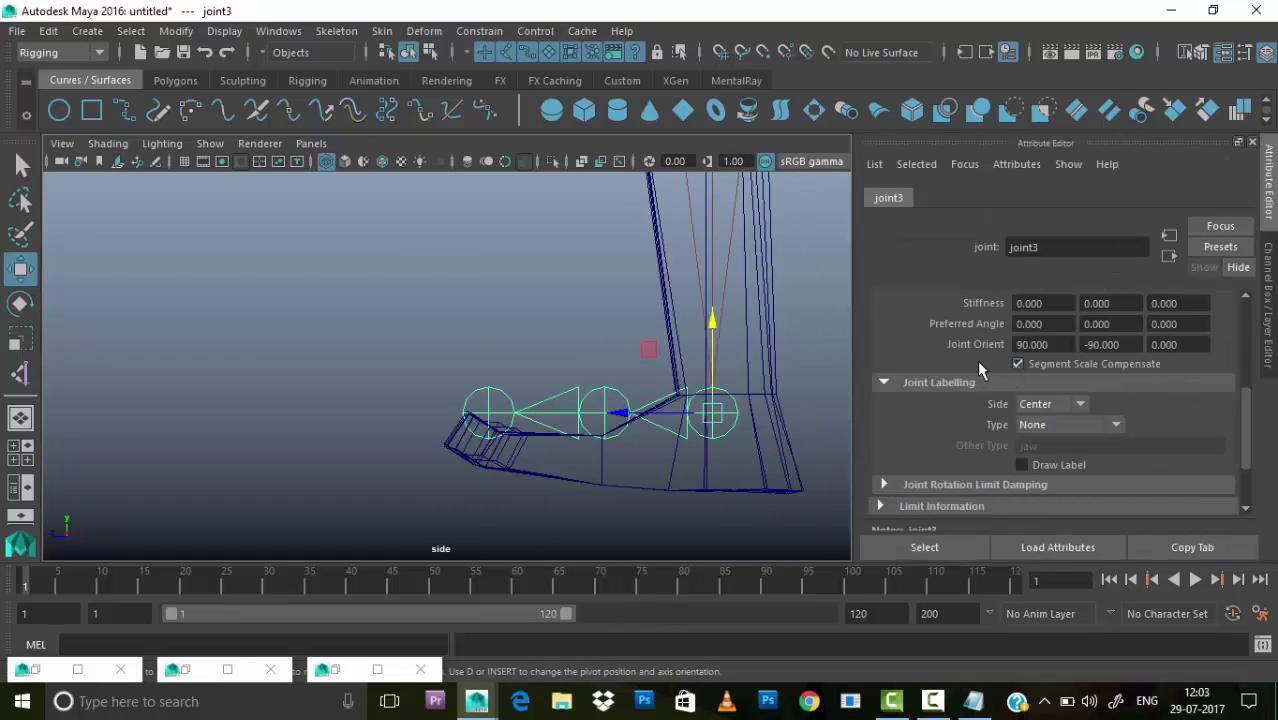
{"action": "key", "text": "ctrl+z"}
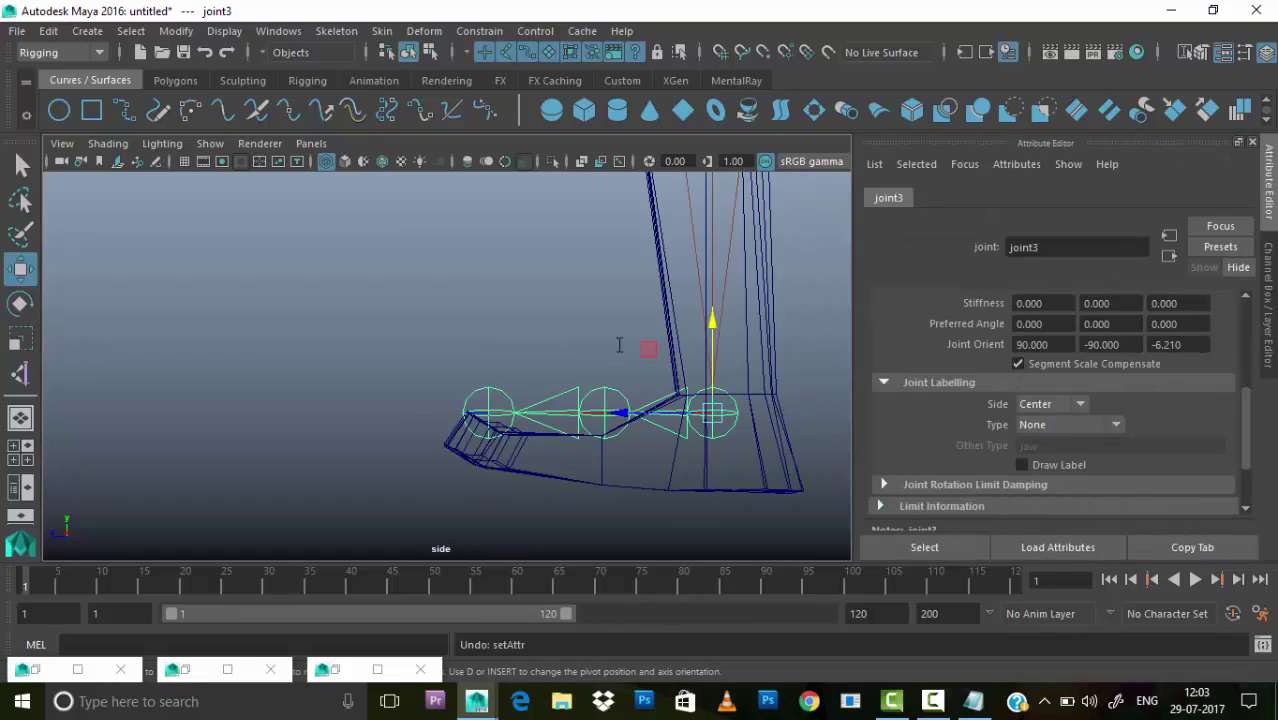
{"action": "left_click_drag", "start_coordinate": [1121, 336], "coordinate": [1114, 345], "text": "ctrl"}
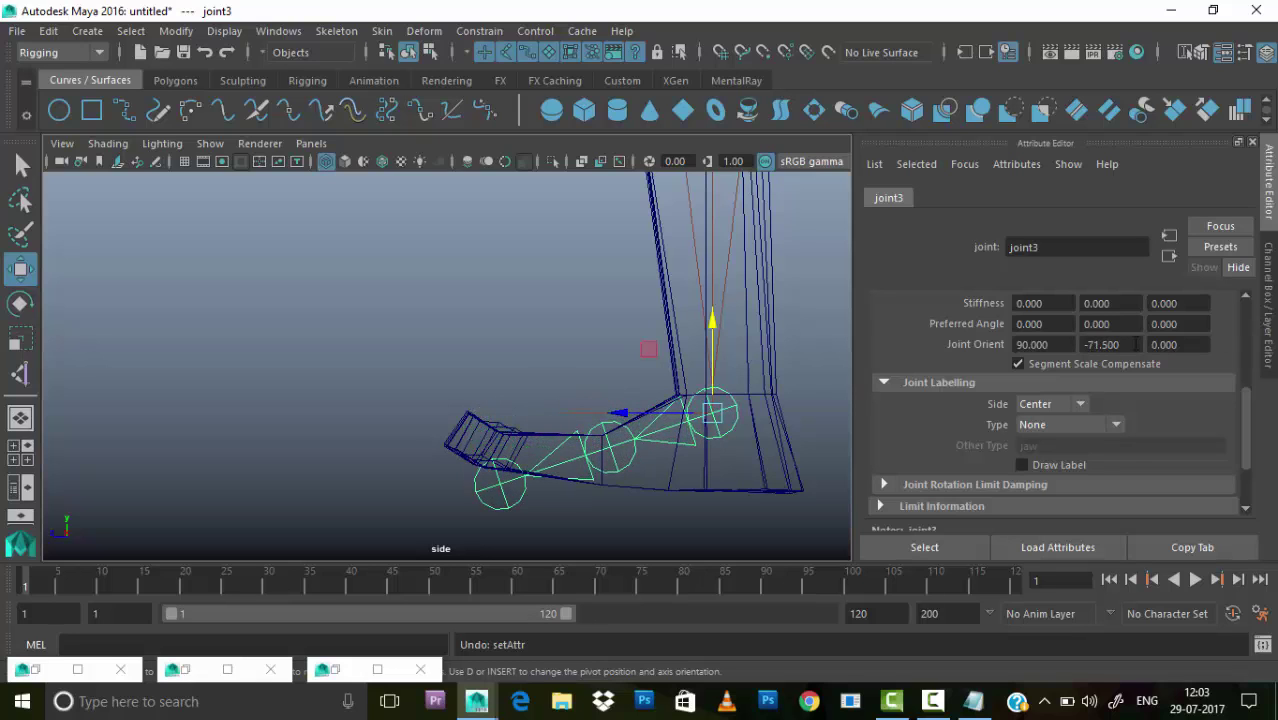
{"action": "left_click_drag", "start_coordinate": [1114, 345], "coordinate": [1267, 393], "text": "ctrl"}
- Set joint4's Joint Orient Z to 30 and return to the perspective view
{"action": "key", "text": "Down"}
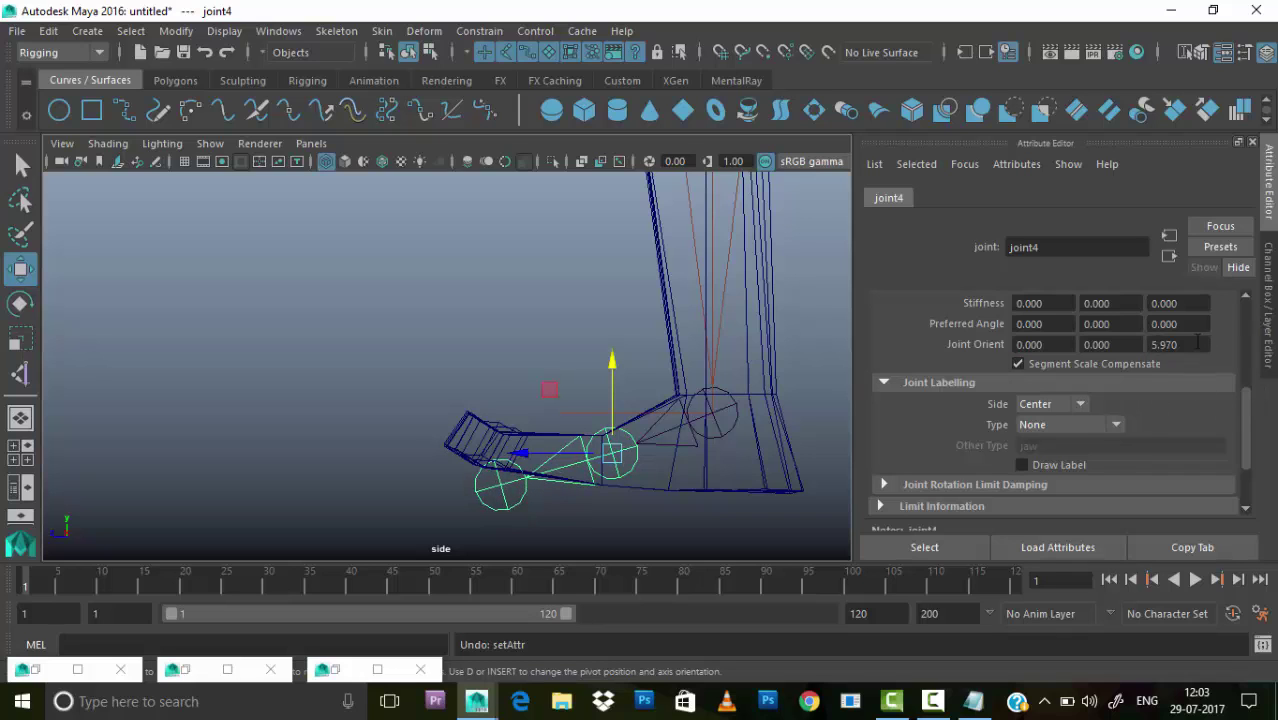
{"action": "double_click", "coordinate": [1165, 344]}
{"action": "type", "text": "60"}
{"action": "key", "text": "Return"}
{"action": "type", "text": "30"}
{"action": "key", "text": "Return"}
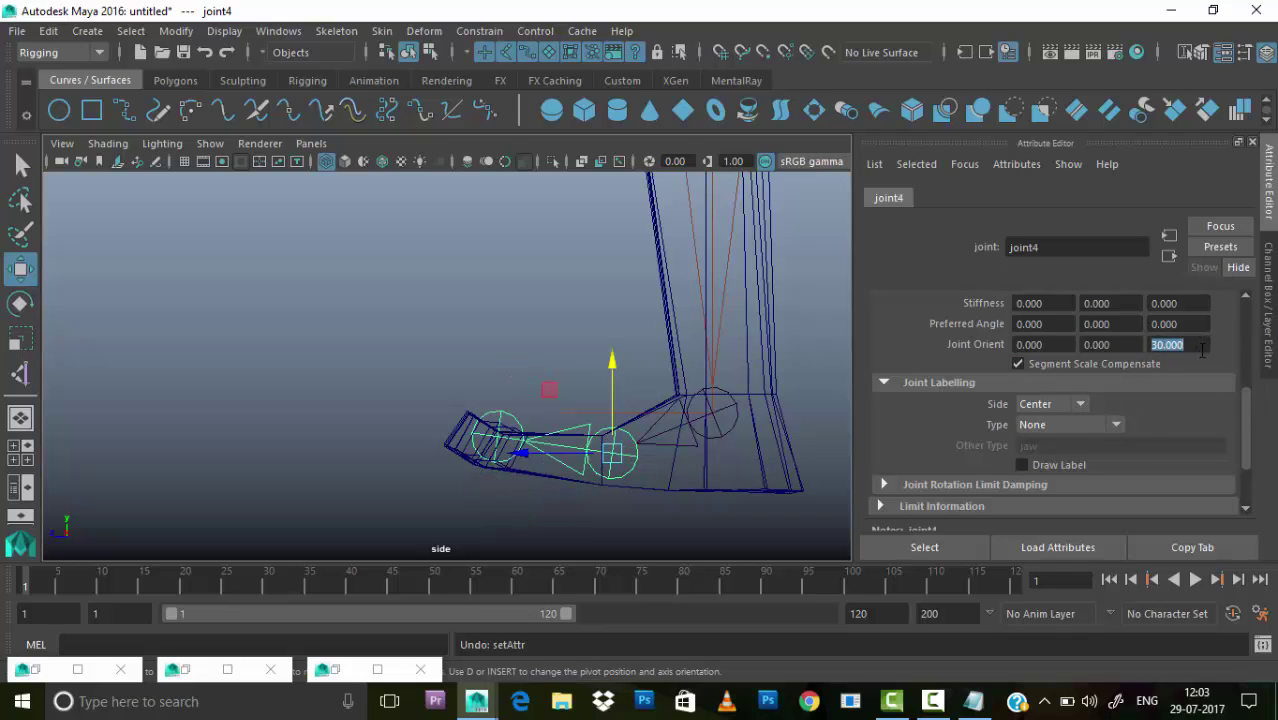
{"action": "left_click", "coordinate": [740, 286]}
{"action": "key", "text": "space"}
{"action": "key", "text": "space"}
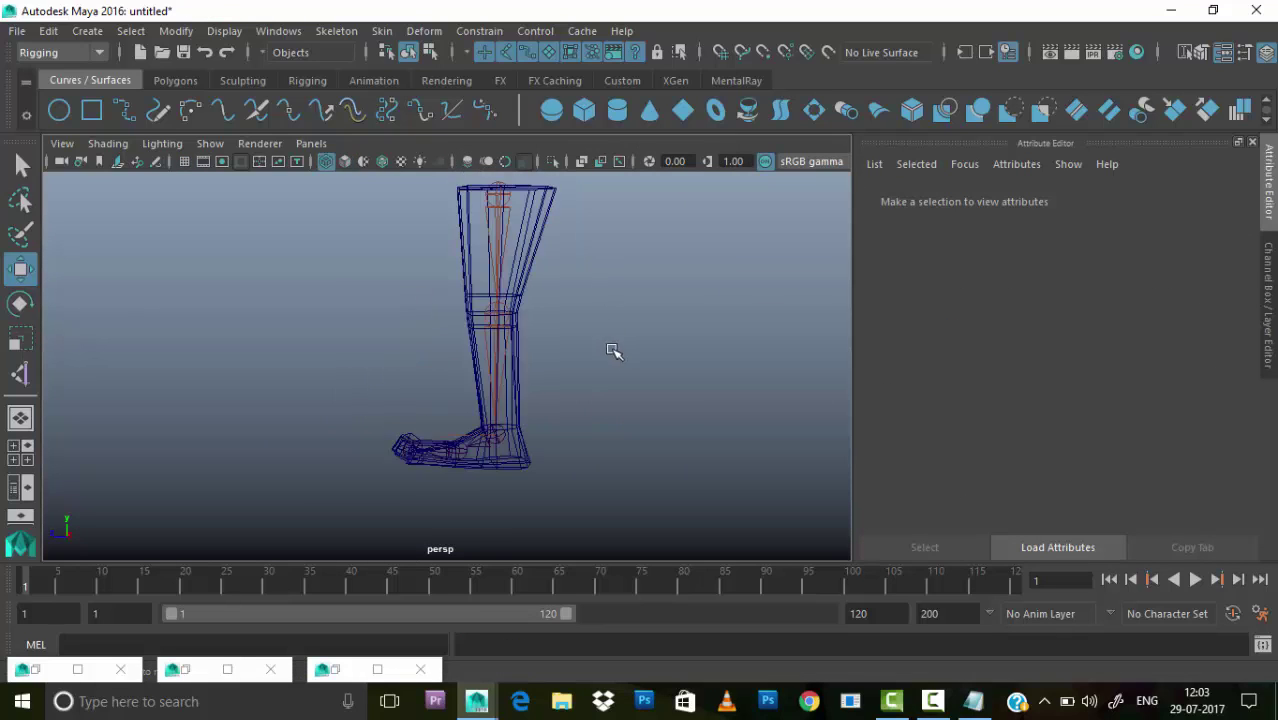
{"action": "right_click_drag", "start_coordinate": [612, 350], "coordinate": [681, 428], "text": "alt"}
- Bind the leg mesh to the joints with Bind Skin and show it smooth shaded
{"action": "left_click", "coordinate": [690, 435]}
{"action": "left_click", "coordinate": [336, 31]}
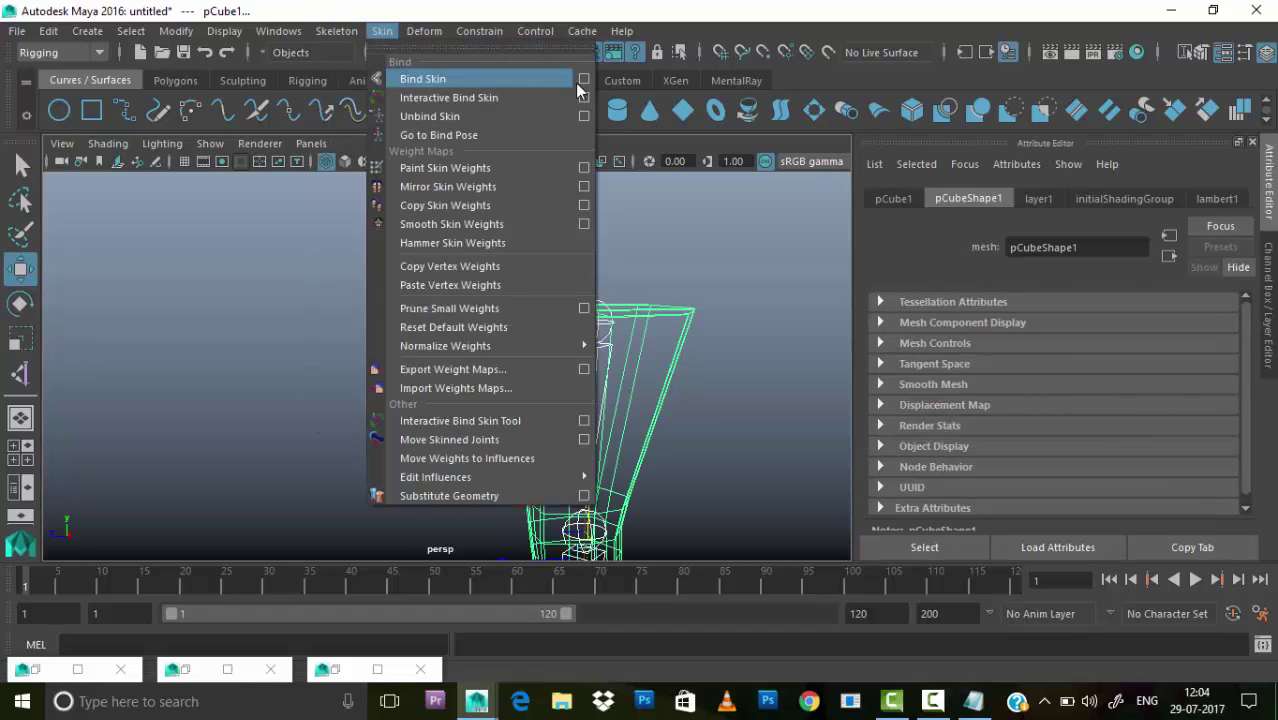
{"action": "left_click", "coordinate": [582, 80]}
{"action": "left_click", "coordinate": [827, 451]}
{"action": "left_click", "coordinate": [710, 265]}
{"action": "right_click_drag", "start_coordinate": [710, 265], "coordinate": [616, 392], "text": "alt"}
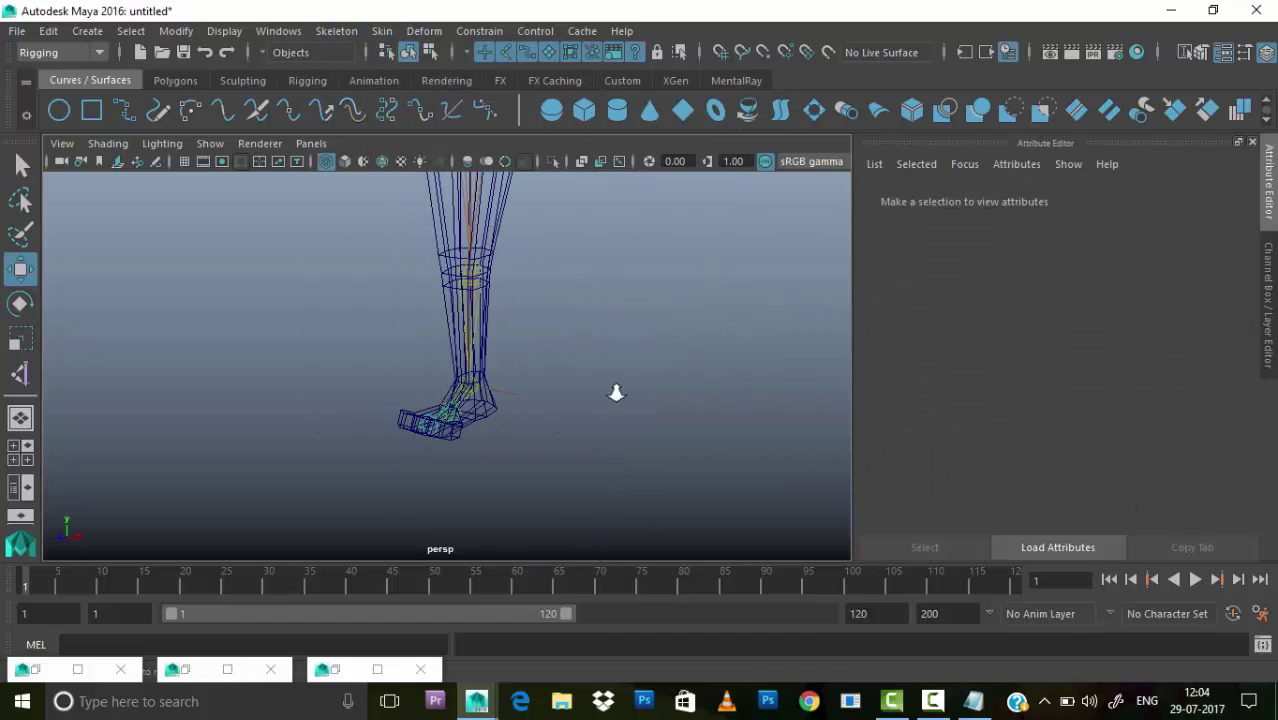
{"action": "key", "text": "5"}
- Move ikHandle1 to confirm the skinned leg bends, undo it, and bring up Notepad
{"action": "left_click", "coordinate": [470, 396]}
{"action": "right_click_drag", "start_coordinate": [540, 400], "coordinate": [500, 370], "text": "alt"}
{"action": "left_click_drag", "start_coordinate": [457, 350], "coordinate": [457, 290]}
{"action": "key", "text": "ctrl+z"}
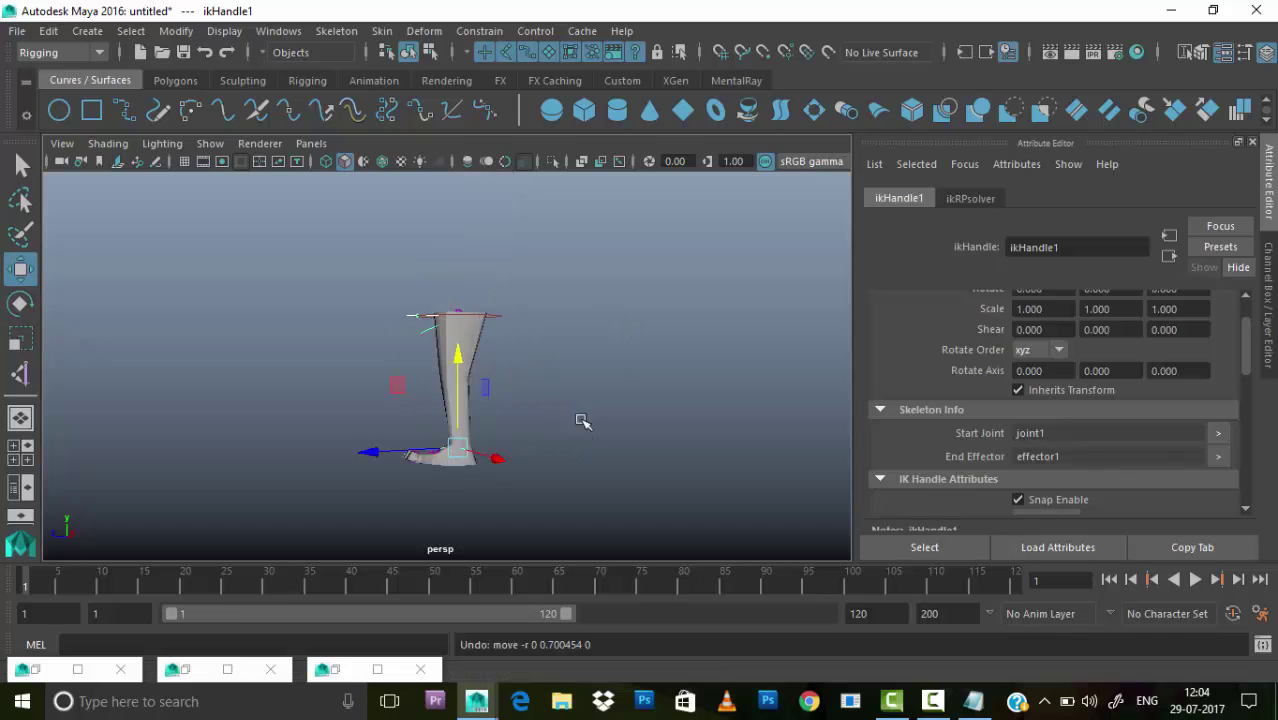
{"action": "mouse_move", "coordinate": [457, 447]}
{"action": "left_mouse_down"}
{"action": "mouse_move", "coordinate": [422, 491]}
{"action": "mouse_move", "coordinate": [690, 562]}
{"action": "mouse_move", "coordinate": [148, 476]}
{"action": "mouse_move", "coordinate": [809, 620]}
{"action": "mouse_move", "coordinate": [480, 340]}
{"action": "mouse_move", "coordinate": [813, 471]}
{"action": "left_mouse_up"}
{"action": "key", "text": "ctrl+z"}
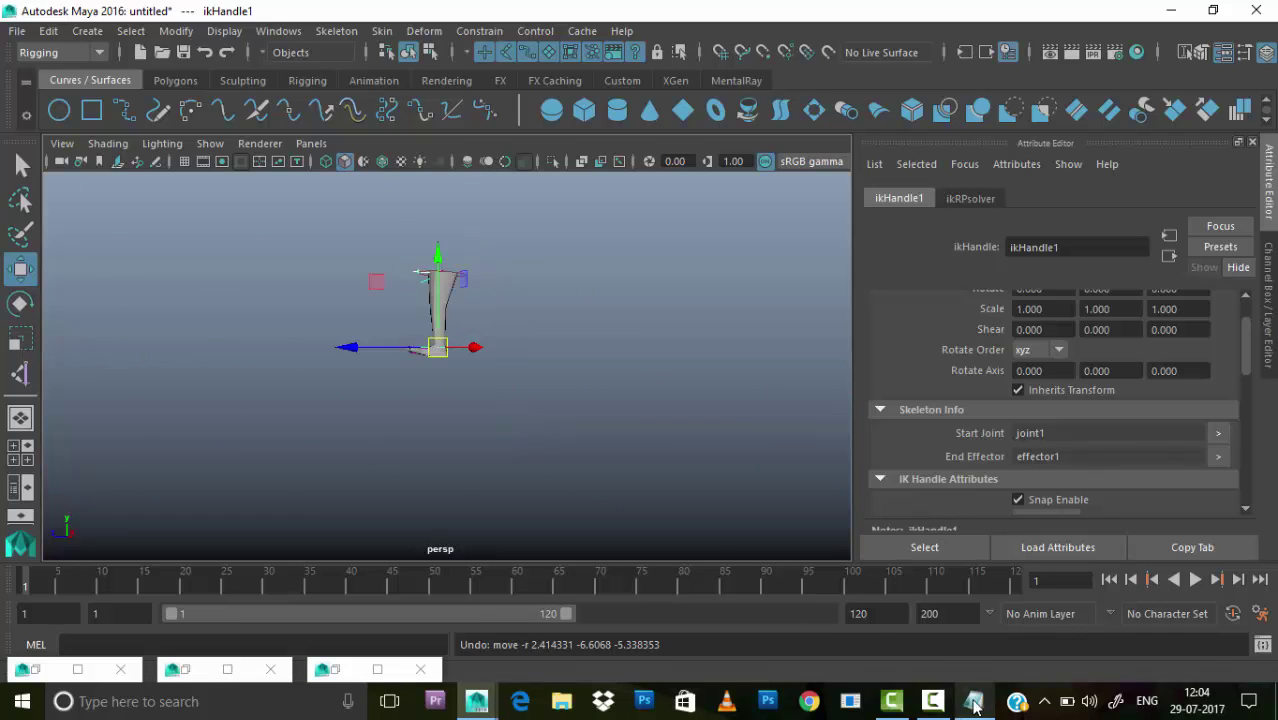
{"action": "left_click", "coordinate": [975, 704]}
{"action": "type", "text": "so make it"}
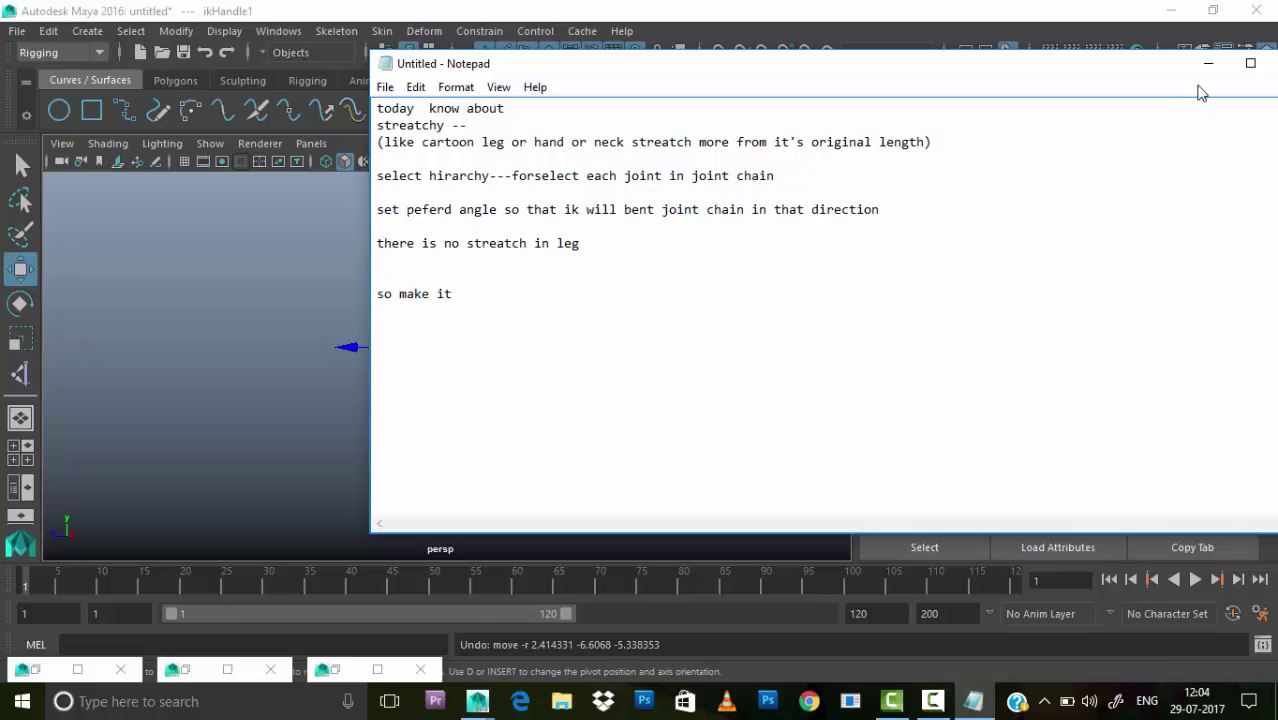
- Add the notes 'so make it' and 'for this ---you need a node editor', then minimize Notepad
{"action": "left_click", "coordinate": [1208, 63]}
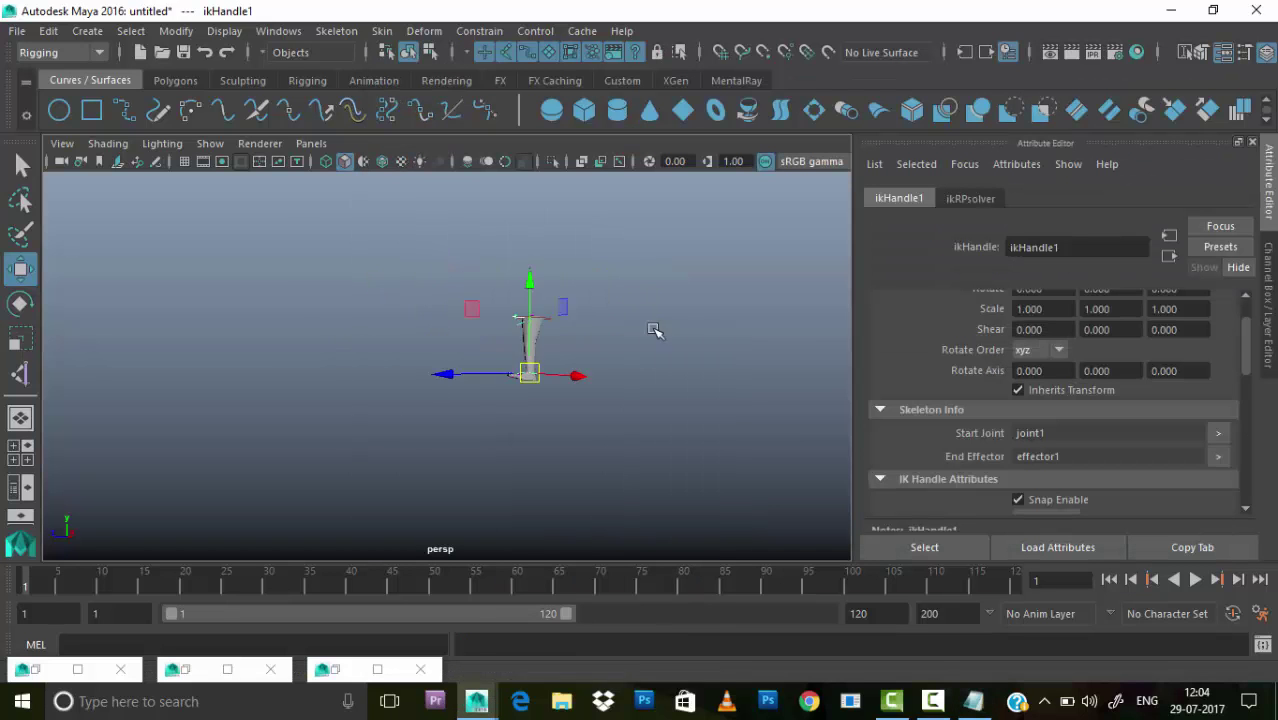
{"action": "scroll", "coordinate": [653, 330], "scroll_direction": "up", "scroll_amount": 5}
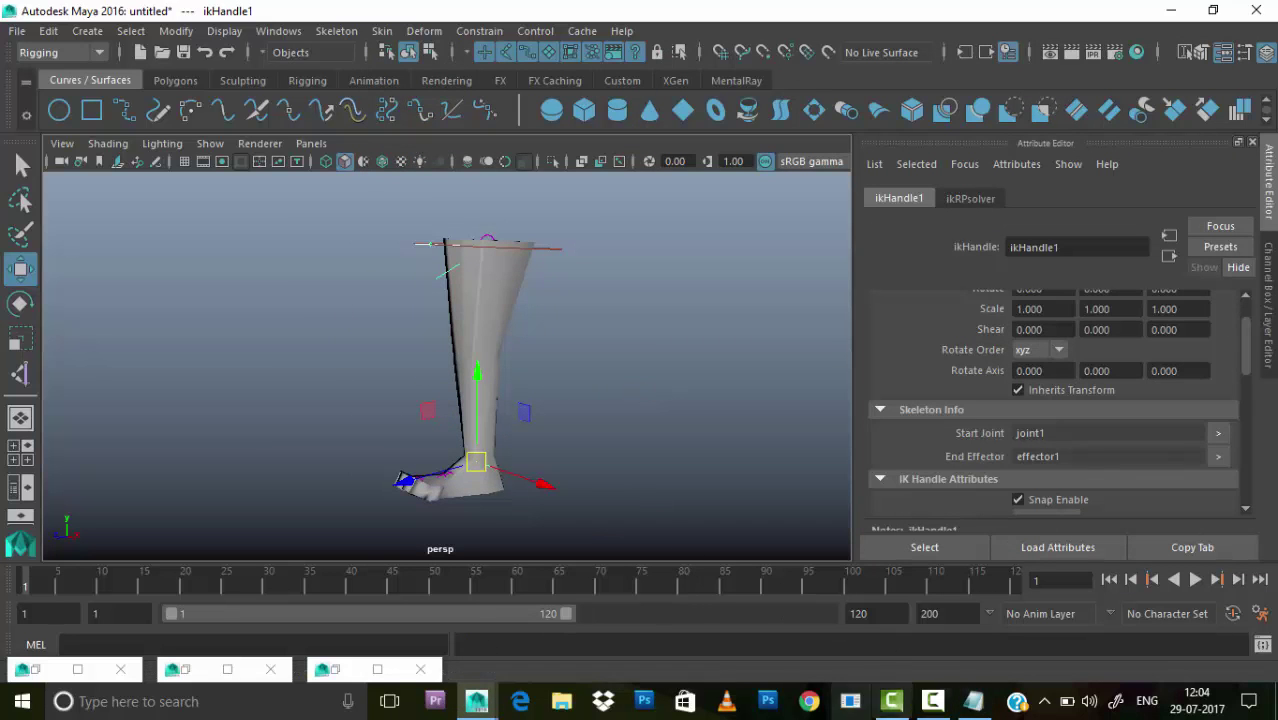
{"action": "left_click", "coordinate": [973, 701]}
{"action": "type", "text": "for this ---you need"}
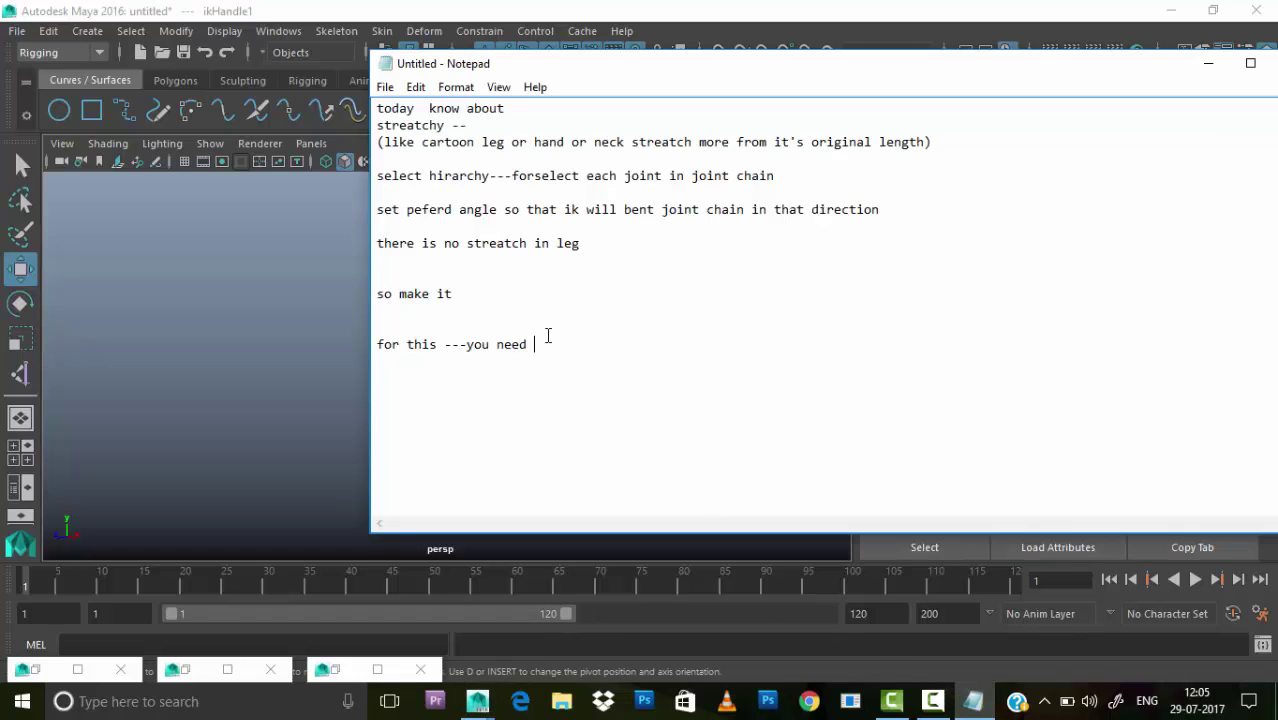
{"action": "type", "text": "a node editor"}
{"action": "left_click_drag", "start_coordinate": [626, 352], "coordinate": [549, 350]}
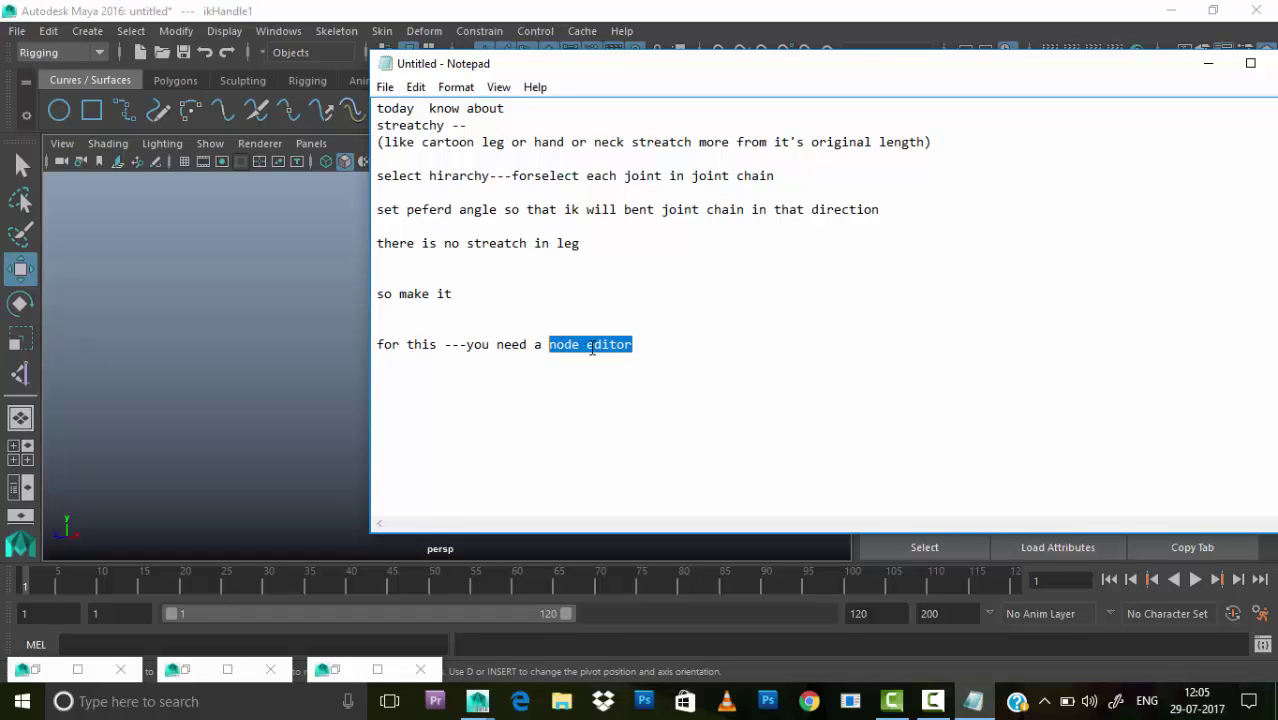
{"action": "left_click", "coordinate": [1208, 63]}
- Open the Node Editor maximized, survey the ikHandle1 node graph, and bring up the new-node box
{"action": "left_click", "coordinate": [278, 31]}
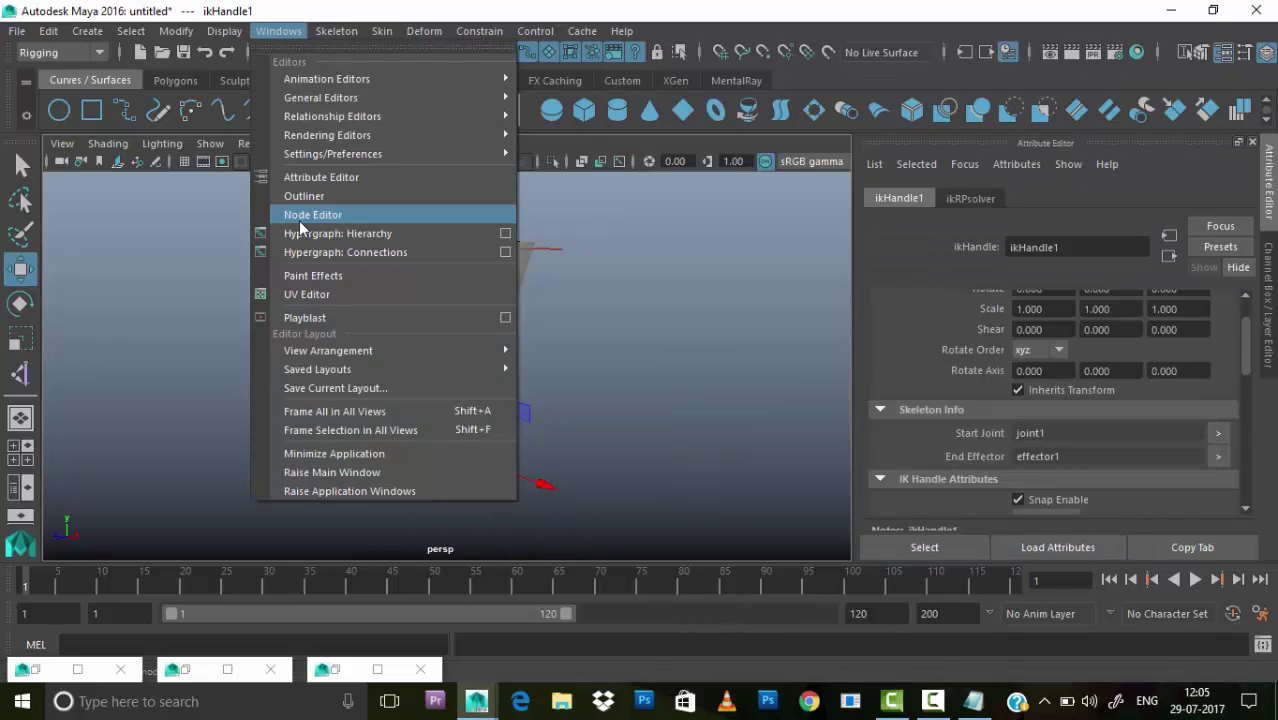
{"action": "left_click", "coordinate": [310, 215]}
{"action": "left_click", "coordinate": [1076, 171]}
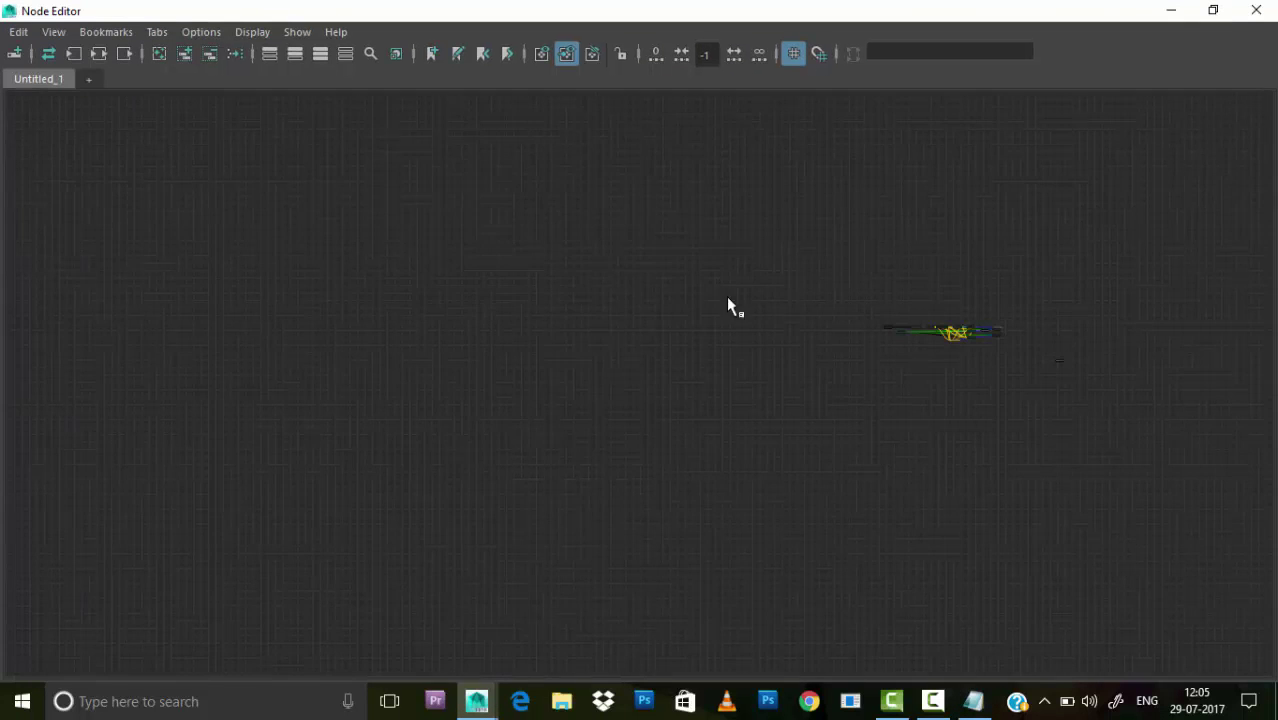
{"action": "key", "text": "f"}
{"action": "scroll", "coordinate": [565, 386], "scroll_direction": "down", "scroll_amount": 5}
{"action": "middle_click_drag", "start_coordinate": [431, 306], "coordinate": [844, 252], "text": "alt"}
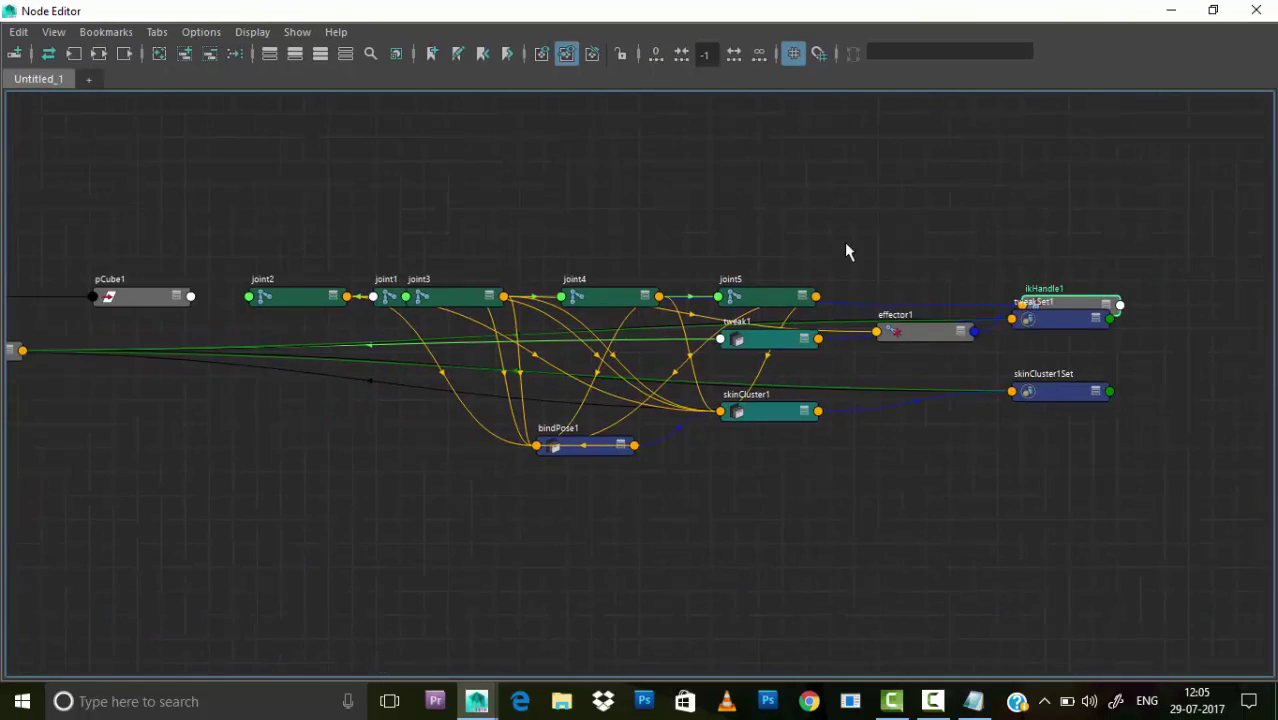
{"action": "mouse_move", "coordinate": [412, 490]}
{"action": "middle_mouse_down", "text": "alt"}
{"action": "mouse_move", "coordinate": [690, 486]}
{"action": "mouse_move", "coordinate": [337, 431]}
{"action": "mouse_move", "coordinate": [918, 431]}
{"action": "middle_mouse_up", "text": "alt"}
{"action": "right_click_drag", "start_coordinate": [902, 426], "coordinate": [711, 401], "text": "alt"}
{"action": "middle_click_drag", "start_coordinate": [711, 401], "coordinate": [706, 341], "text": "alt"}
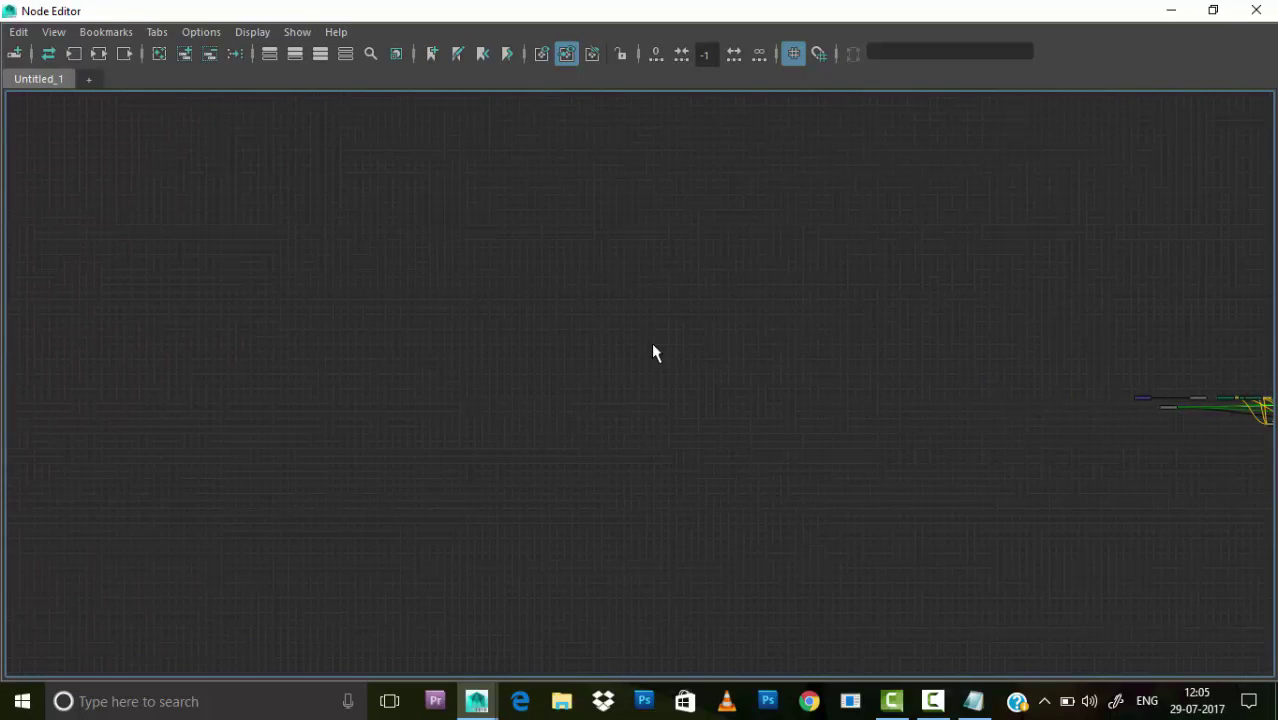
{"action": "key", "text": "Tab"}
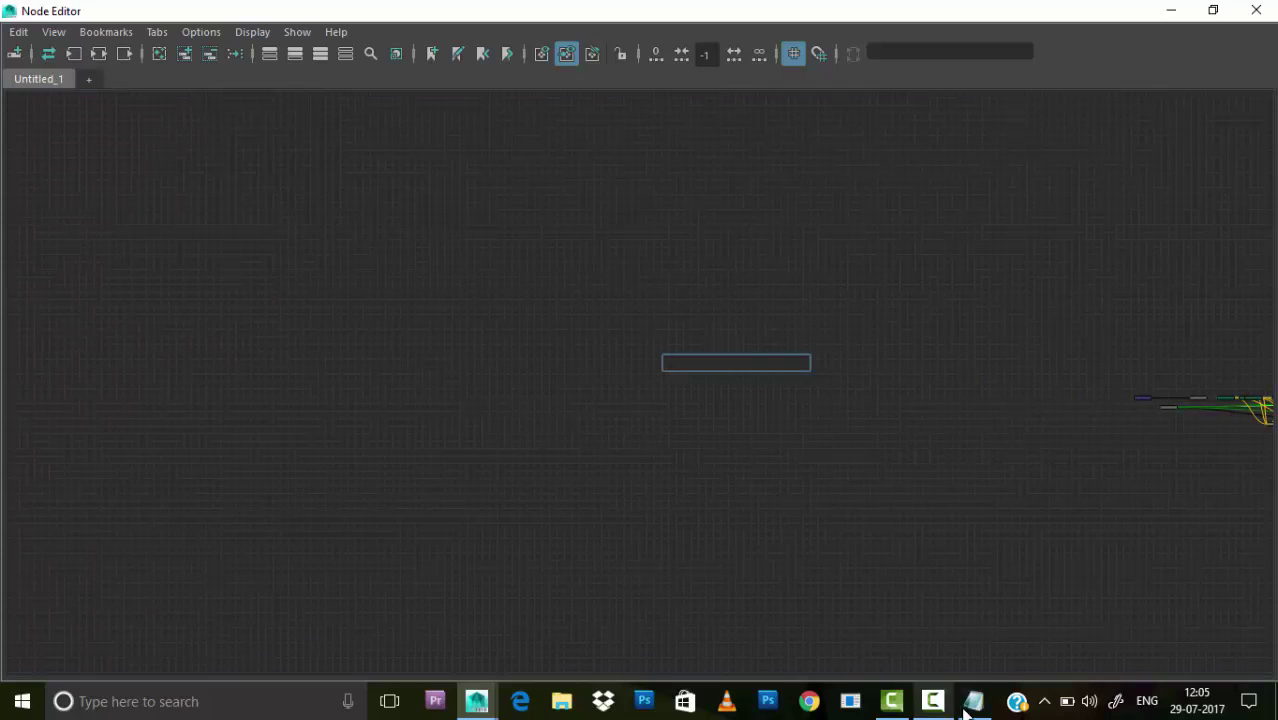
{"action": "left_click", "coordinate": [973, 701]}
- Note '(hit tab key)' and 'i need a multiple devide', then reopen the Node Editor's new-node box
{"action": "left_click", "coordinate": [661, 339]}
{"action": "key", "text": "Return"}
{"action": "type", "text": "hit tab key"}
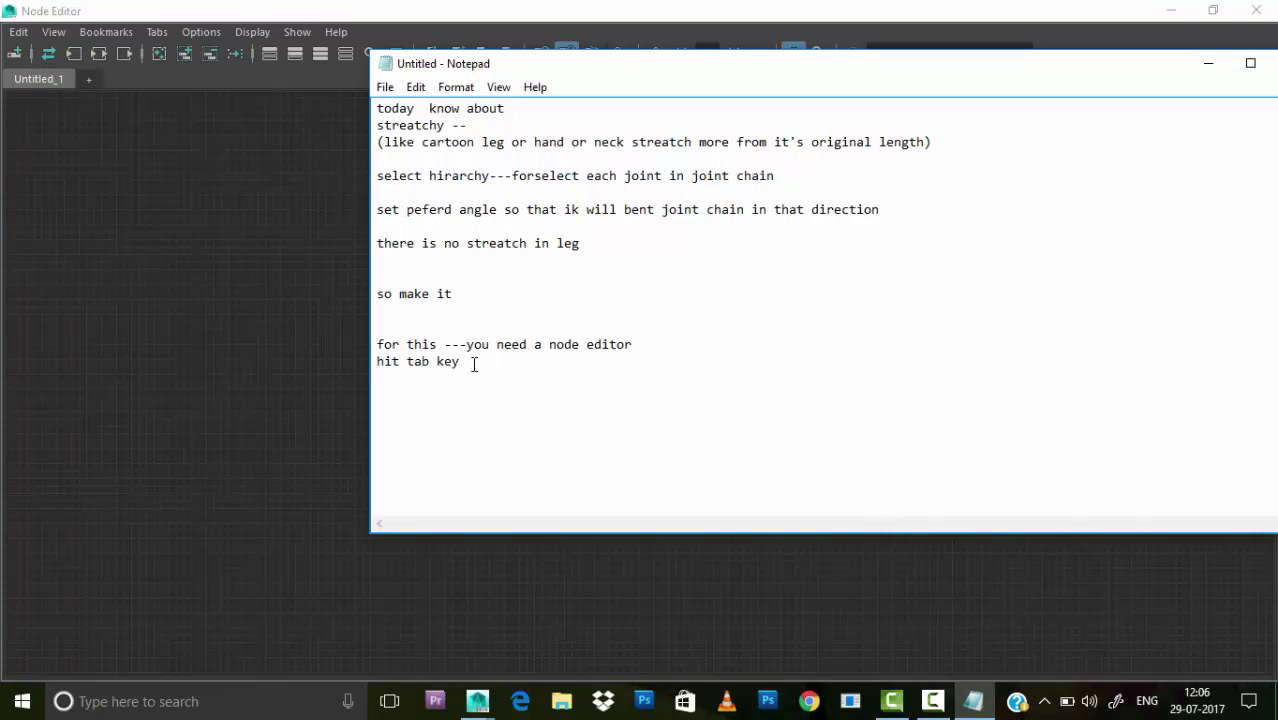
{"action": "type", "text": ")"}
{"action": "left_click", "coordinate": [414, 361]}
{"action": "type", "text": "("}
{"action": "key", "text": "Return"}
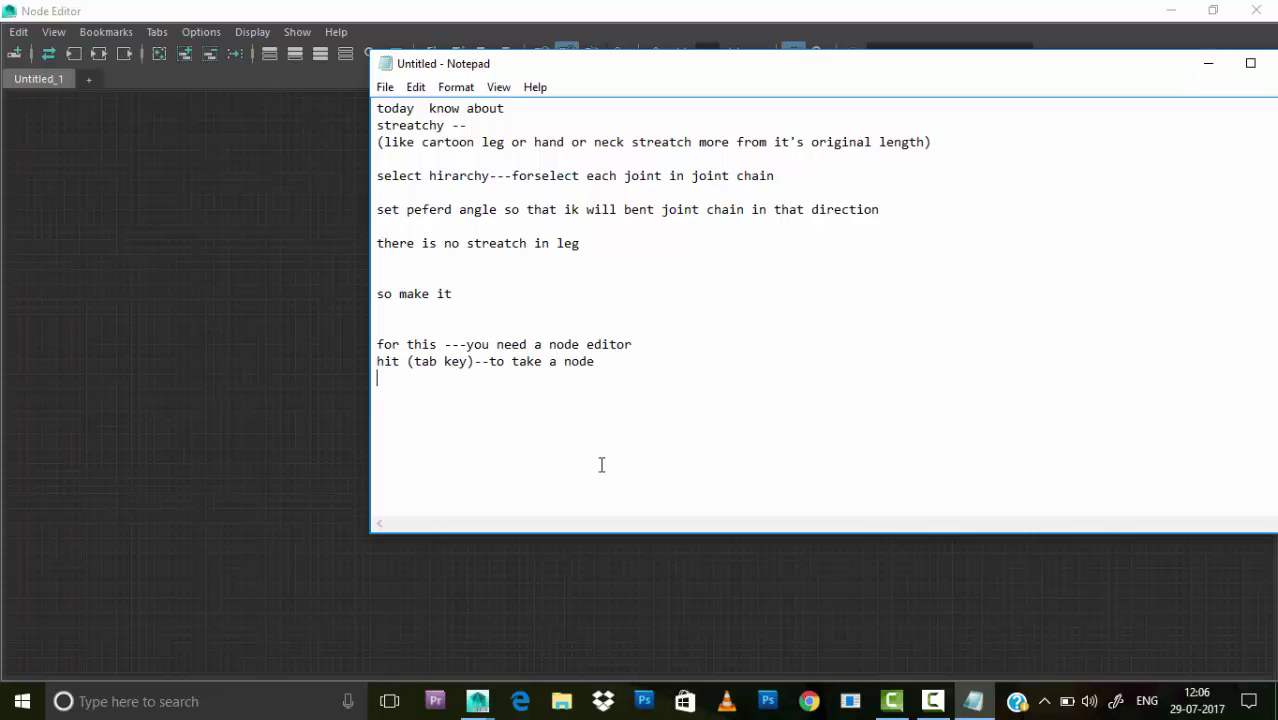
{"action": "type", "text": "type what you want to take"}
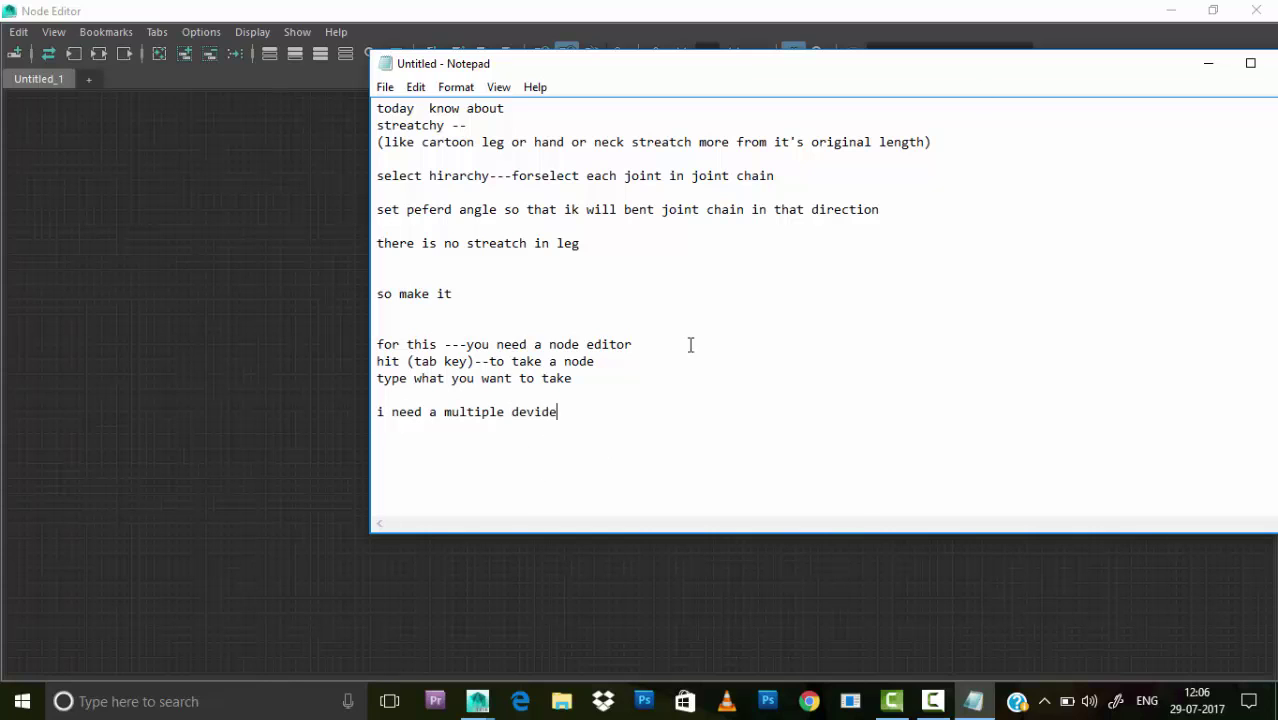
{"action": "key", "text": "alt+Tab"}
{"action": "key", "text": "Tab"}
- Search 'multi' for multiplyDivide, then add 'node' to the Notepad notes
{"action": "type", "text": "mul"}
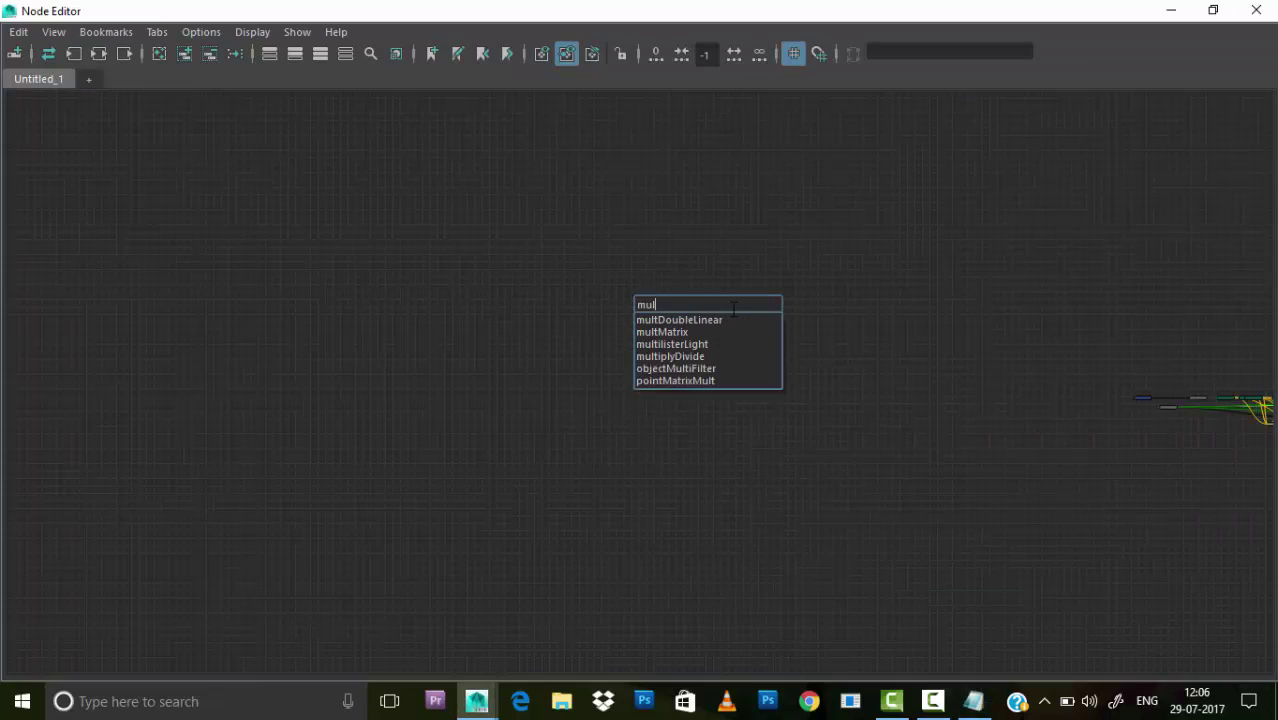
{"action": "type", "text": "ti"}
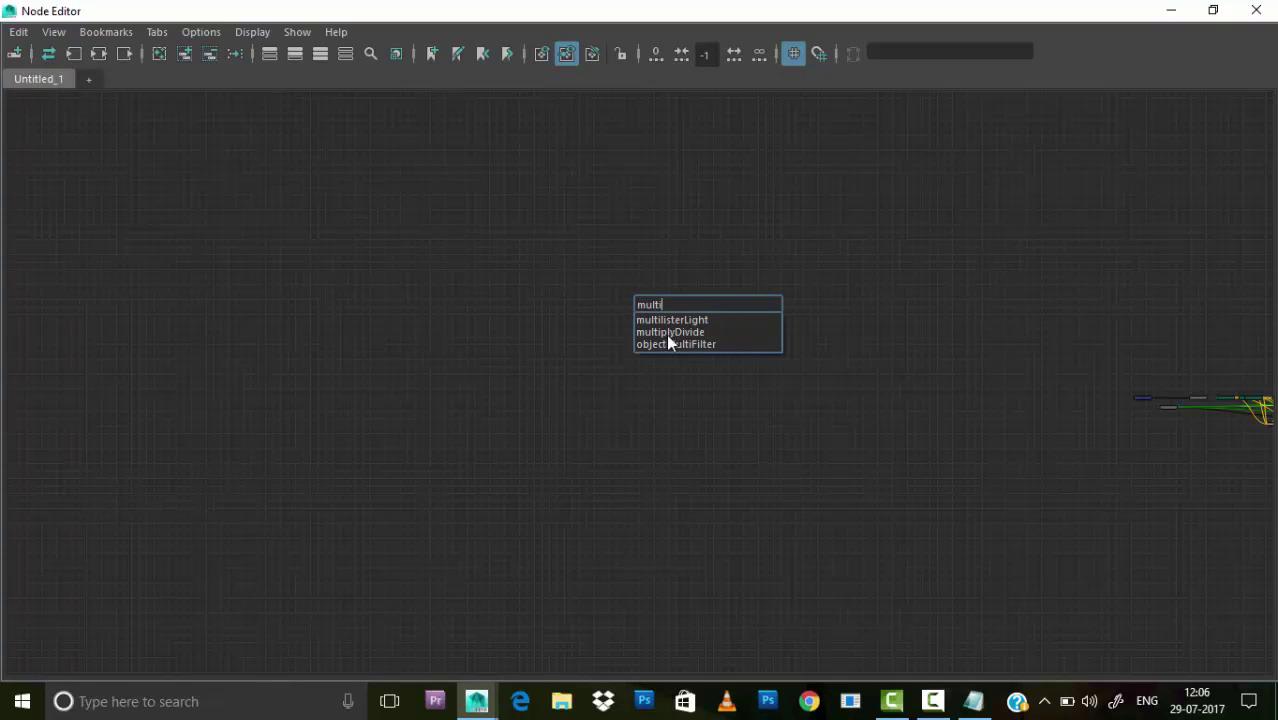
{"action": "left_click", "coordinate": [659, 332]}
{"action": "left_click", "coordinate": [973, 701]}
{"action": "type", "text": "i need a multiple devide>select"}
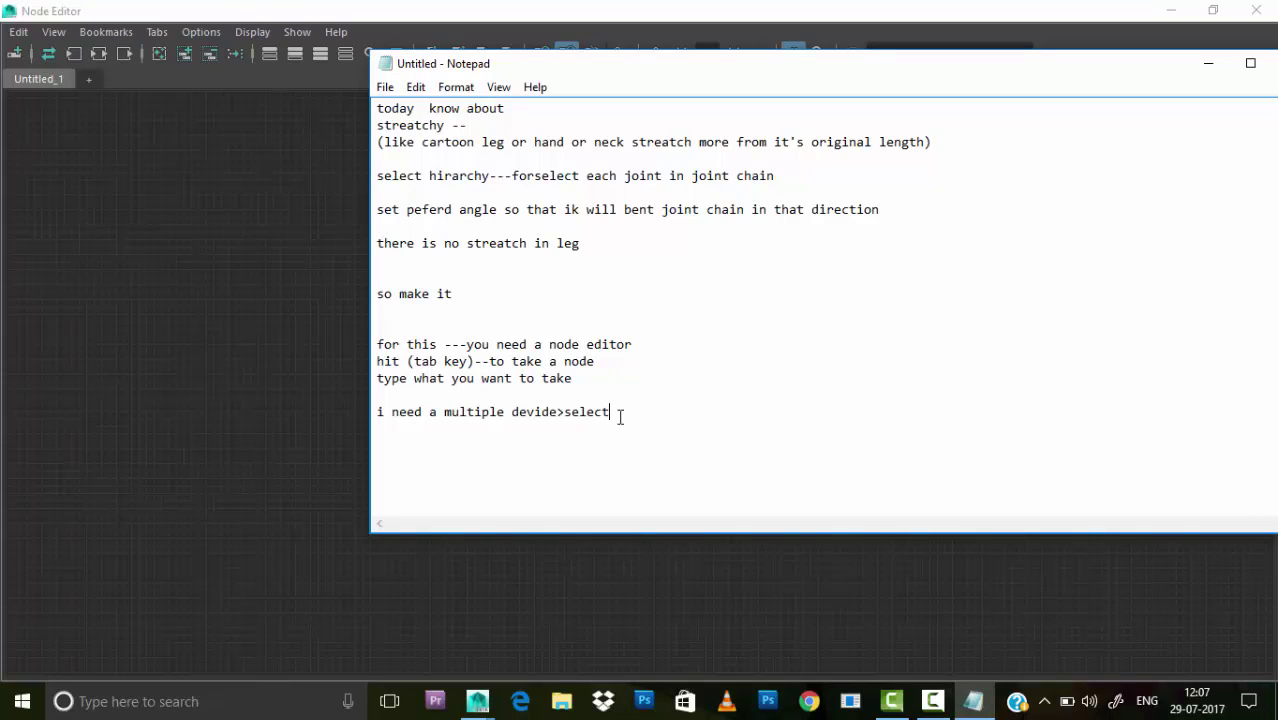
{"action": "type", "text": "node>hit tab key to finish node"}
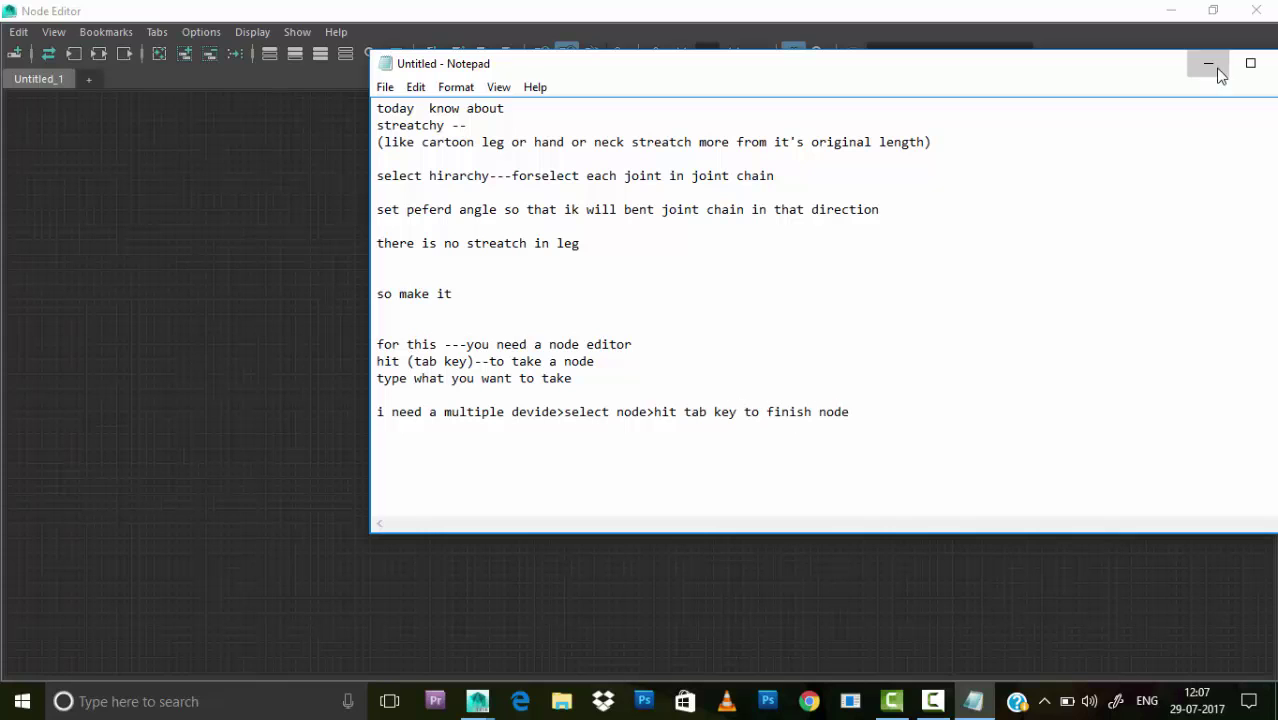
{"action": "left_click", "coordinate": [1207, 63]}
- Create the multiplyDivide1 node, frame and nudge it, then minimize the Node Editor
{"action": "key", "text": "Tab"}
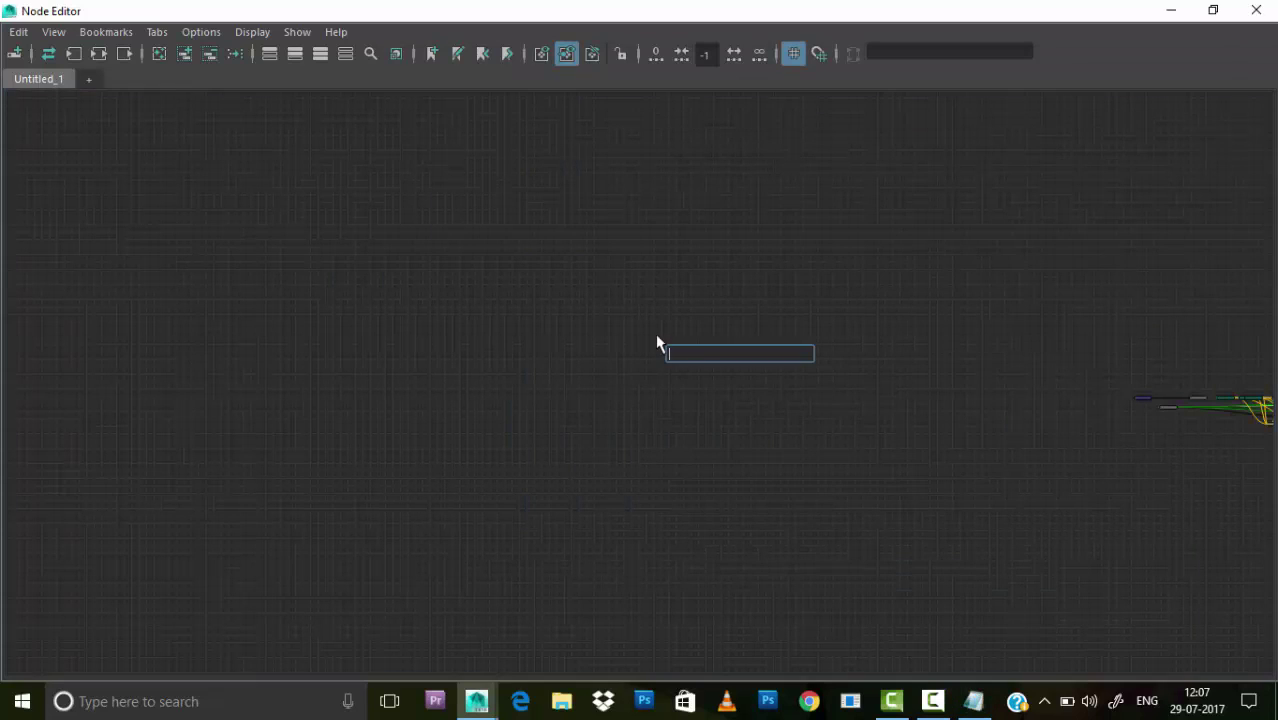
{"action": "type", "text": "multi"}
{"action": "left_click", "coordinate": [676, 377]}
{"action": "key", "text": "Return"}
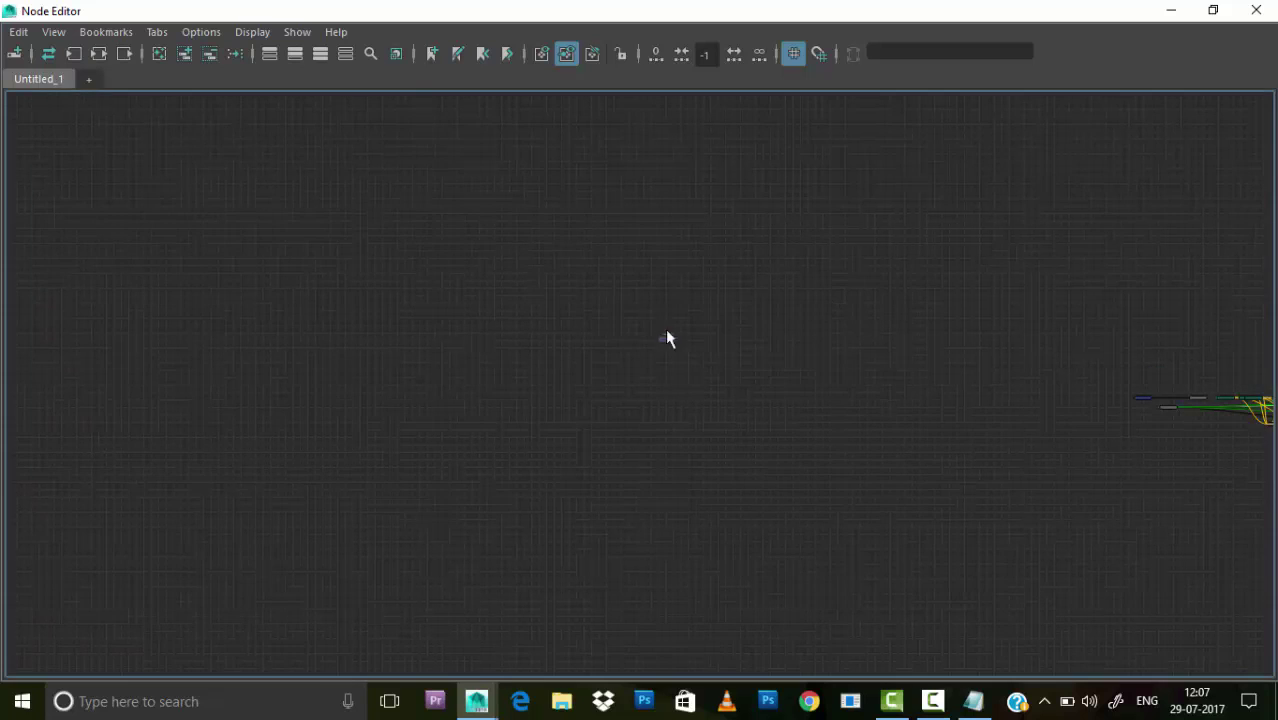
{"action": "key", "text": "f"}
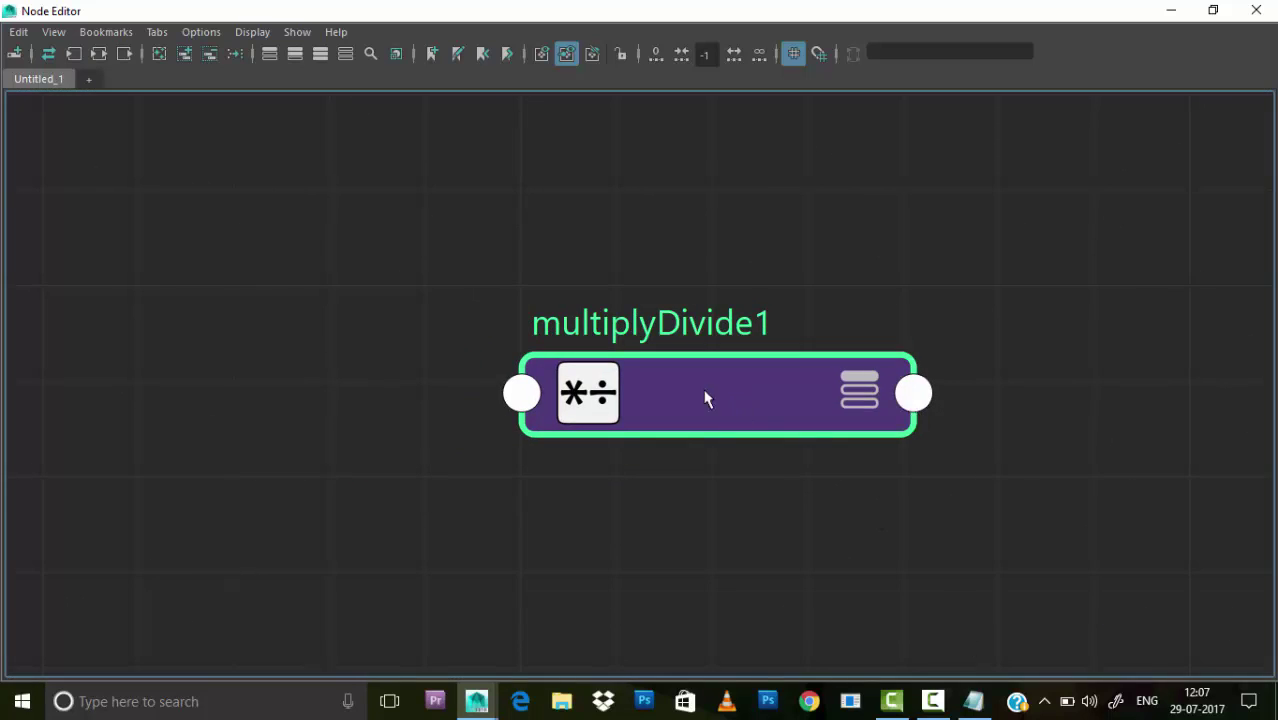
{"action": "left_click_drag", "start_coordinate": [686, 367], "coordinate": [729, 388]}
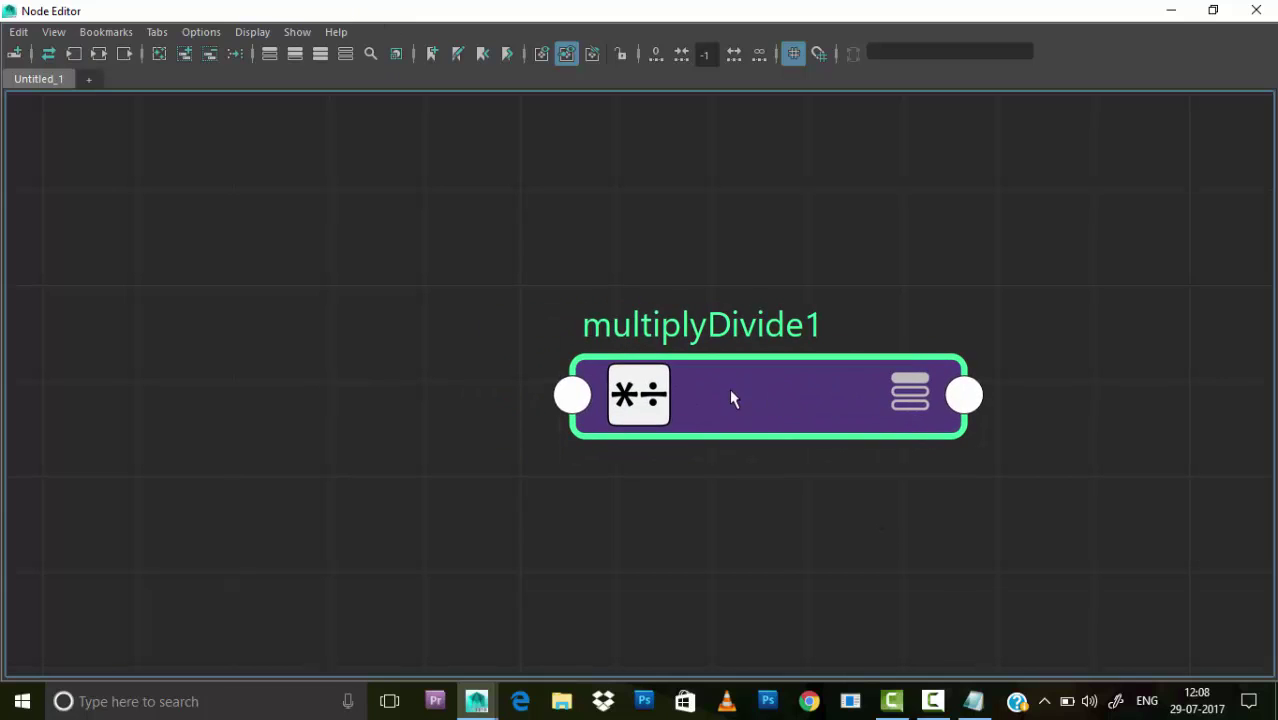
{"action": "left_click", "coordinate": [1171, 10]}
{"action": "left_click", "coordinate": [627, 326]}
{"action": "mouse_move", "coordinate": [624, 322]}
{"action": "left_mouse_down", "text": "alt"}
{"action": "mouse_move", "coordinate": [562, 288]}
{"action": "mouse_move", "coordinate": [328, 402]}
{"action": "left_mouse_up", "text": "alt"}
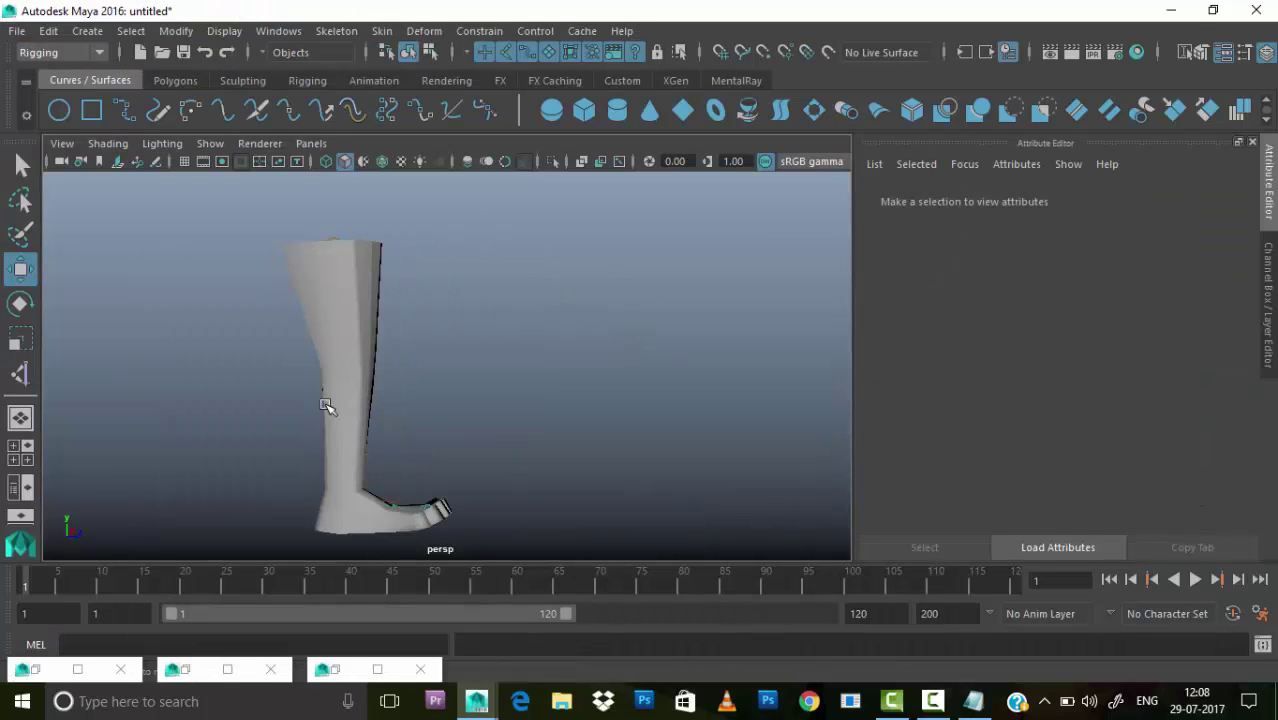
- Show the leg in wireframe and hide the leg mesh layer
{"action": "left_click", "coordinate": [973, 701]}
{"action": "type", "text": "need length"}
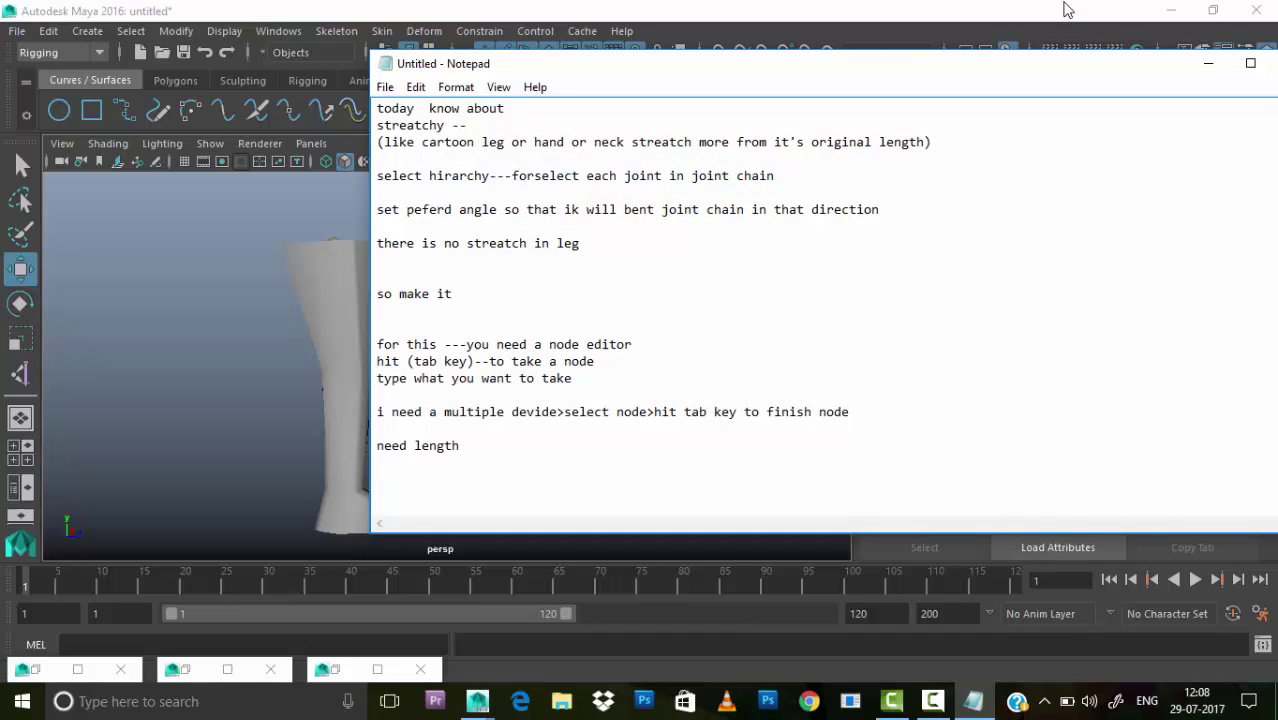
{"action": "left_click", "coordinate": [1172, 48]}
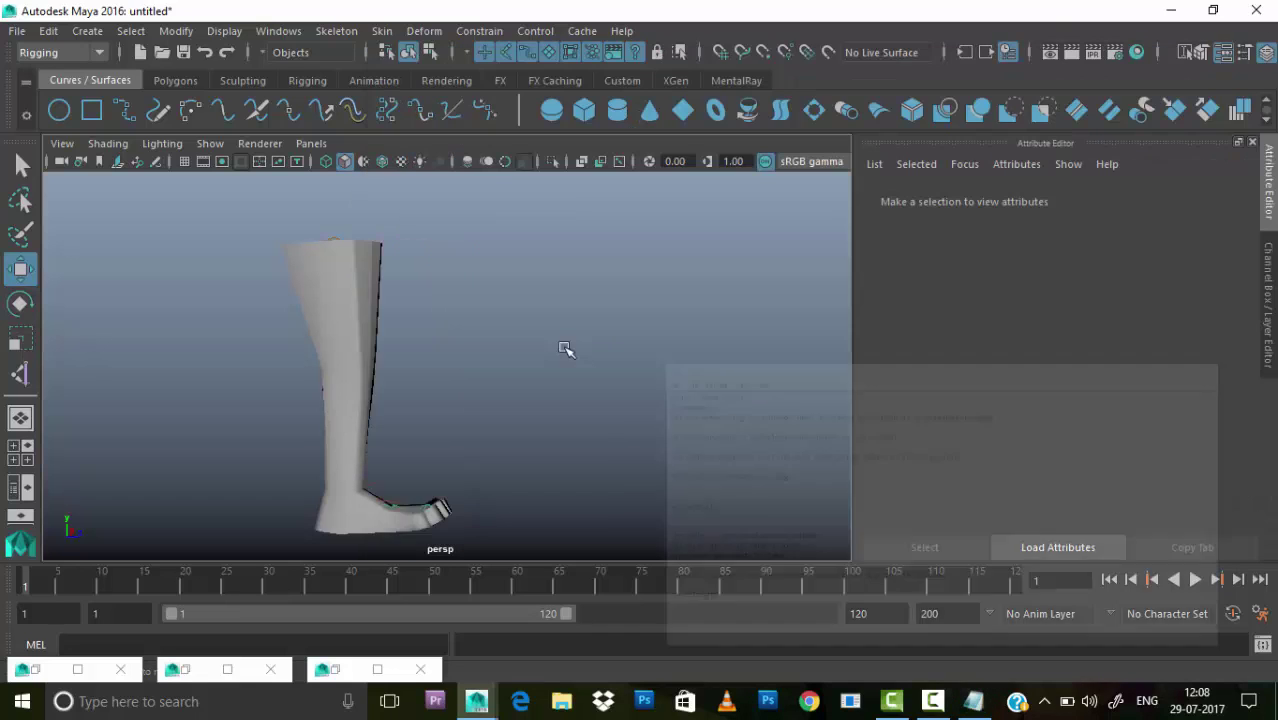
{"action": "mouse_move", "coordinate": [562, 348]}
{"action": "left_mouse_down", "text": "alt"}
{"action": "mouse_move", "coordinate": [553, 370]}
{"action": "mouse_move", "coordinate": [580, 378]}
{"action": "left_mouse_up", "text": "alt"}
{"action": "key", "text": "4"}
{"action": "key", "text": "ctrl+a"}
{"action": "left_click", "coordinate": [1073, 497]}
- In side view, create a distance measurement from the top joint down to the ankle
{"action": "left_click", "coordinate": [87, 31]}
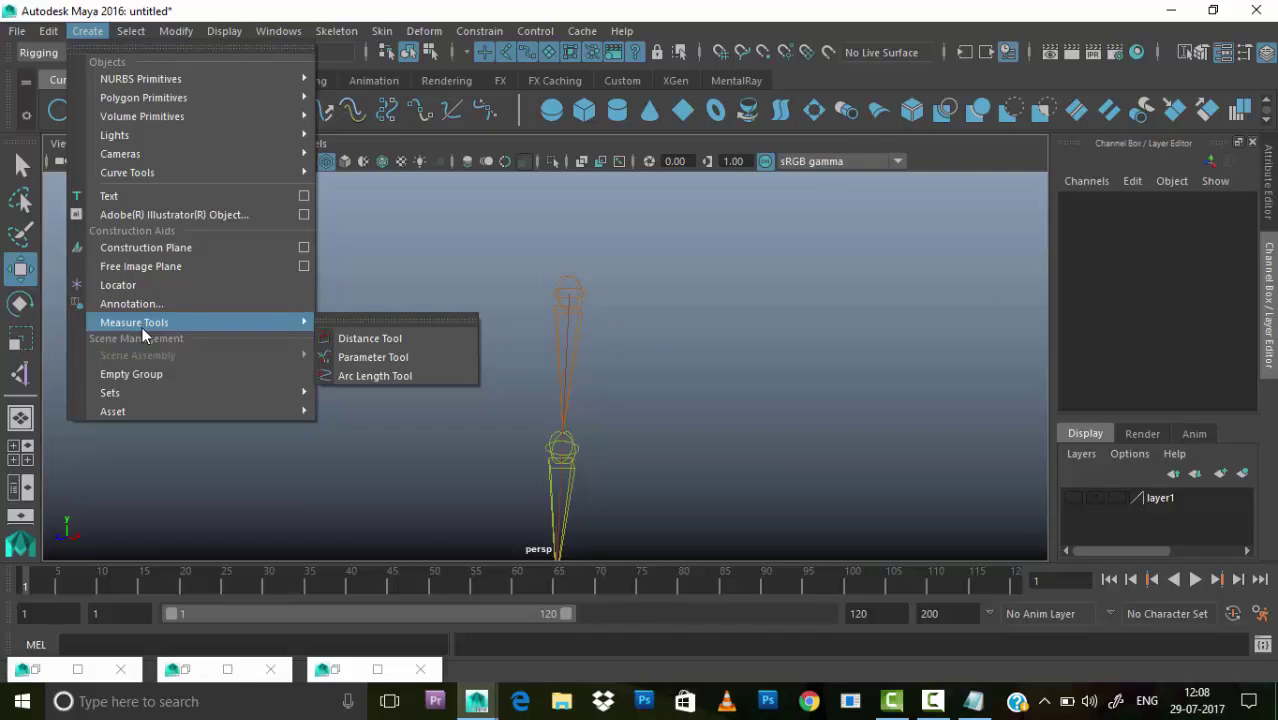
{"action": "left_click", "coordinate": [368, 340]}
{"action": "mouse_move", "coordinate": [639, 452]}
{"action": "left_mouse_down", "text": "alt"}
{"action": "mouse_move", "coordinate": [643, 335]}
{"action": "mouse_move", "coordinate": [585, 343]}
{"action": "mouse_move", "coordinate": [841, 477]}
{"action": "left_mouse_up", "text": "alt"}
{"action": "key", "text": "space"}
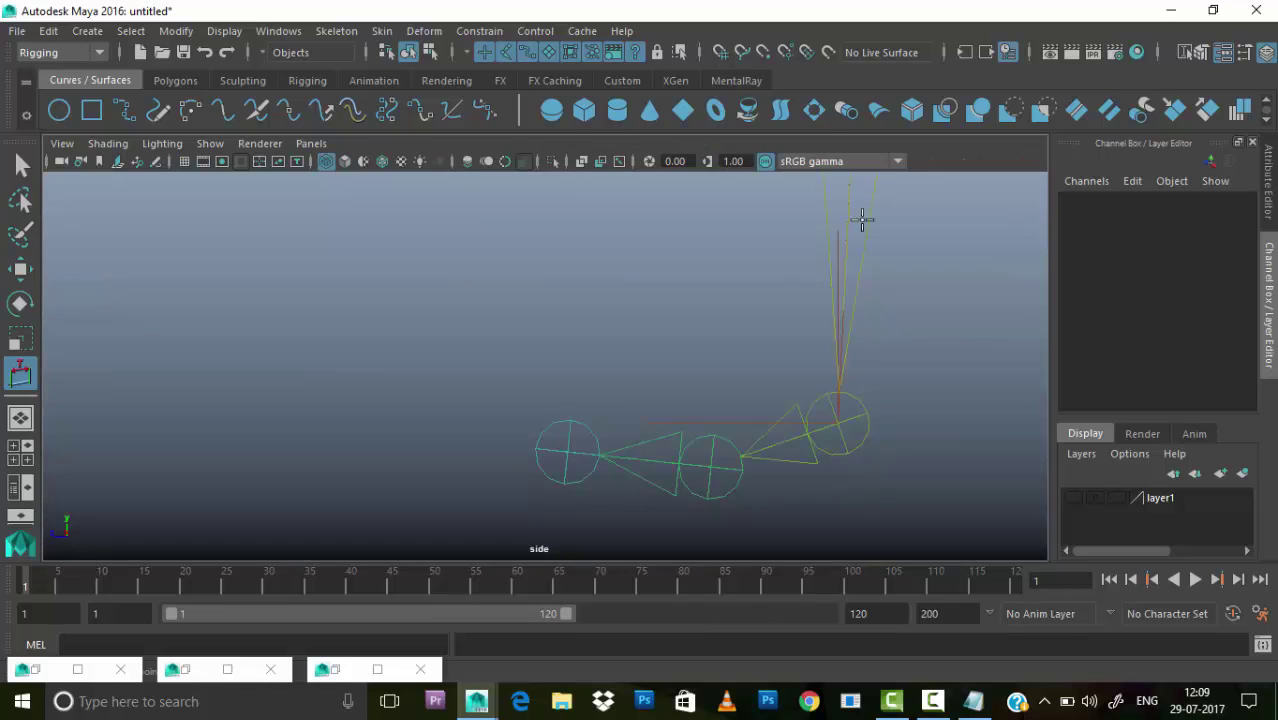
{"action": "left_click", "coordinate": [612, 431]}
{"action": "scroll", "coordinate": [650, 320], "scroll_direction": "down", "scroll_amount": 3}
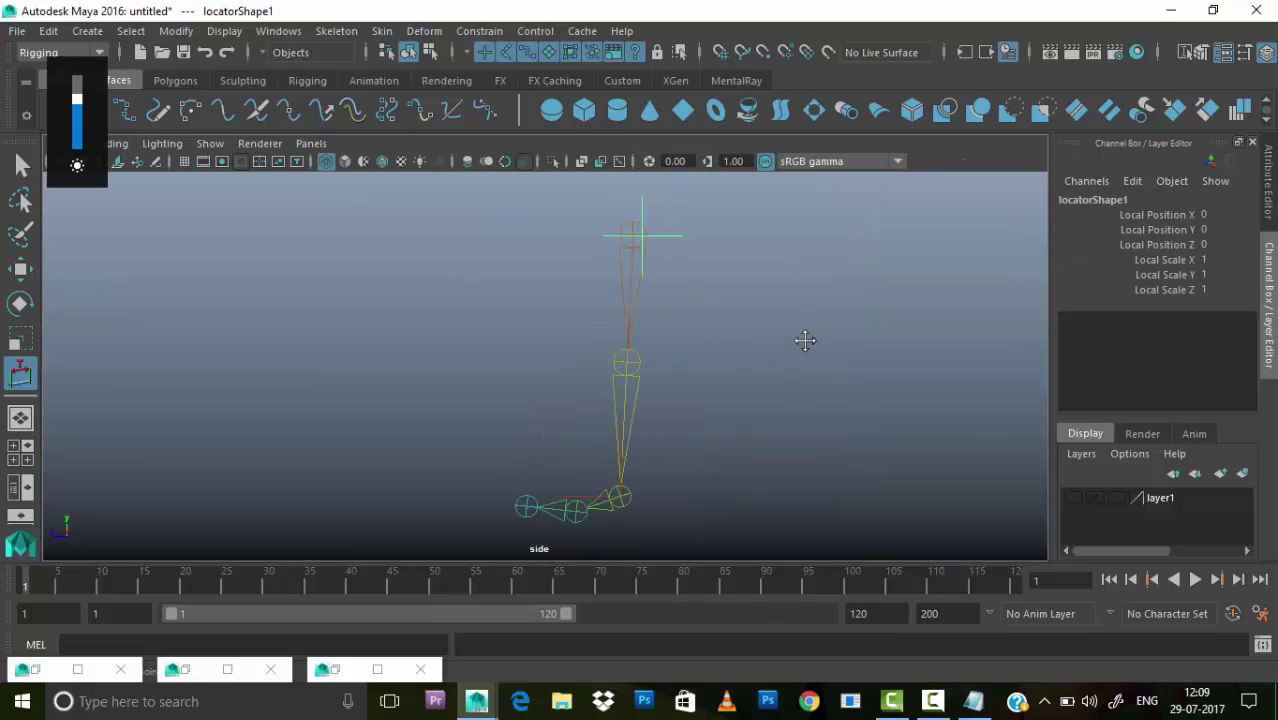
{"action": "key", "text": "ctrl+z"}
{"action": "left_click", "coordinate": [770, 237]}
{"action": "left_click", "coordinate": [770, 491]}
- Snap locator2 to the hip and locator3 to the ankle joint, then return to perspective
{"action": "key", "text": "w"}
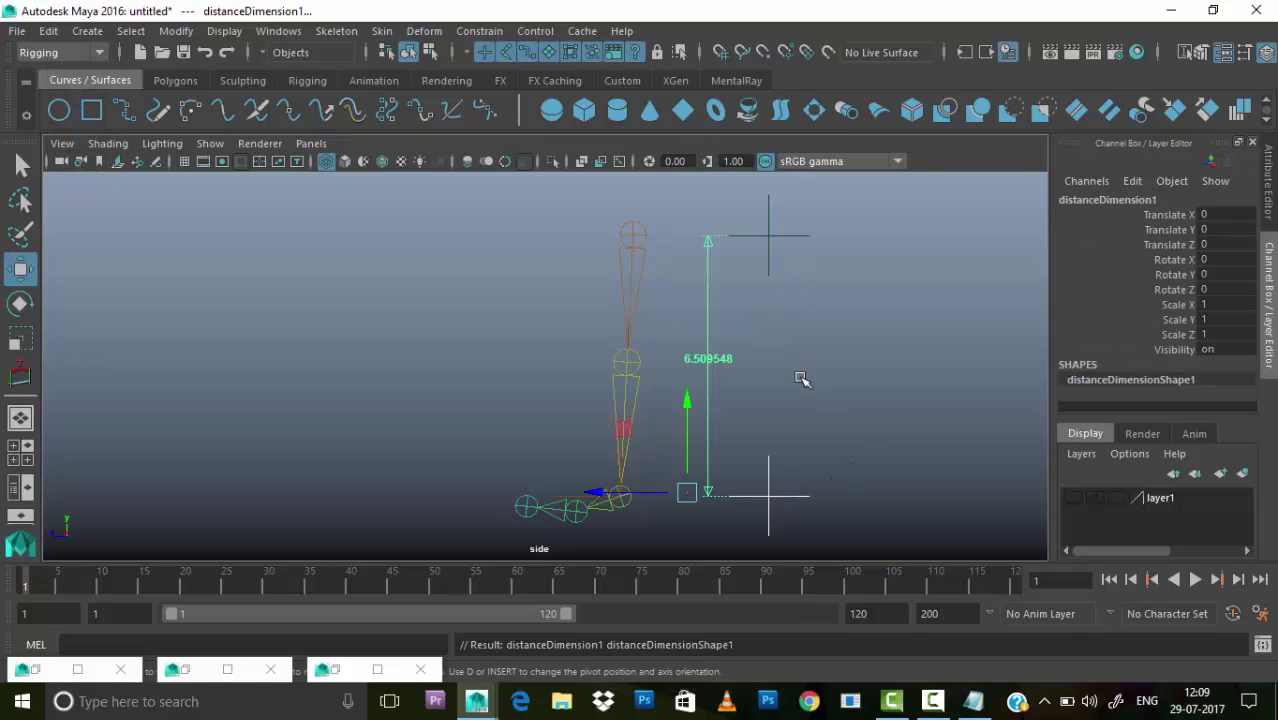
{"action": "scroll", "coordinate": [811, 440], "scroll_direction": "up", "scroll_amount": 2}
{"action": "scroll", "coordinate": [742, 420], "scroll_direction": "up", "scroll_amount": 2}
{"action": "left_click", "coordinate": [798, 510]}
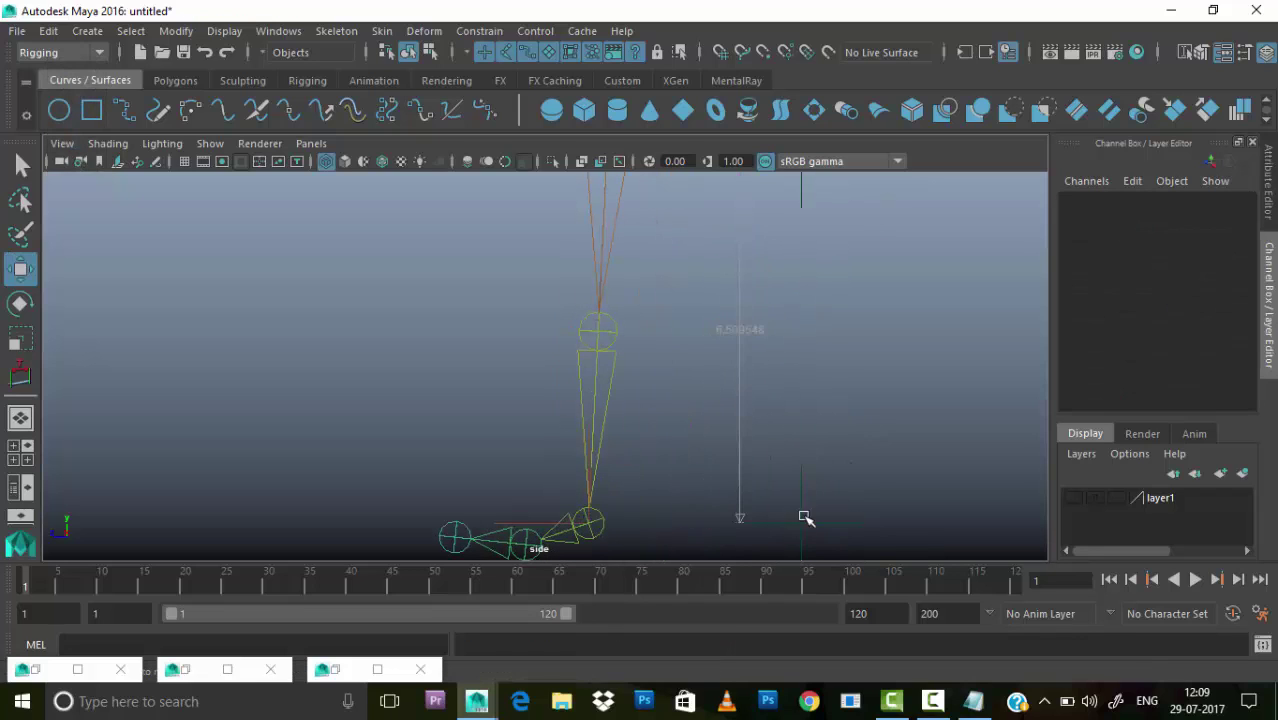
{"action": "left_click", "coordinate": [802, 508]}
{"action": "left_click_drag", "start_coordinate": [804, 509], "coordinate": [804, 459]}
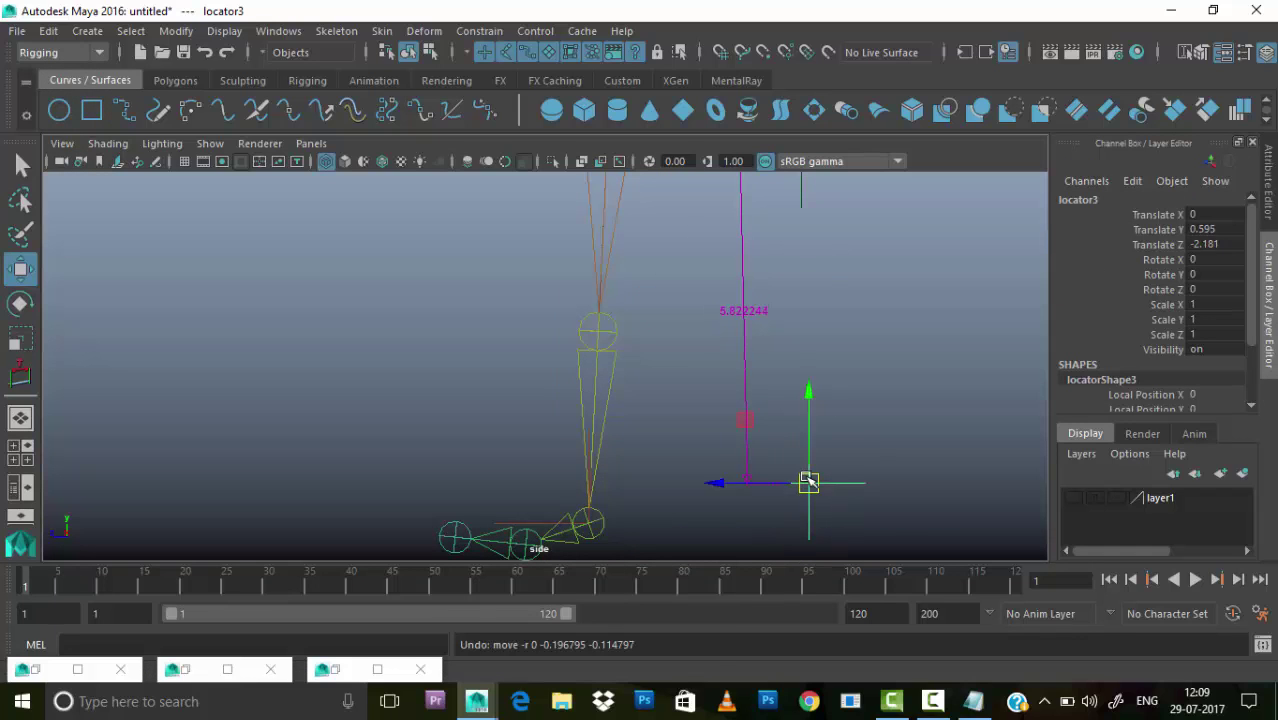
{"action": "scroll", "coordinate": [829, 390], "scroll_direction": "down", "scroll_amount": 3}
{"action": "left_click_drag", "start_coordinate": [920, 348], "coordinate": [880, 440]}
{"action": "left_click_drag", "start_coordinate": [830, 352], "coordinate": [610, 354]}
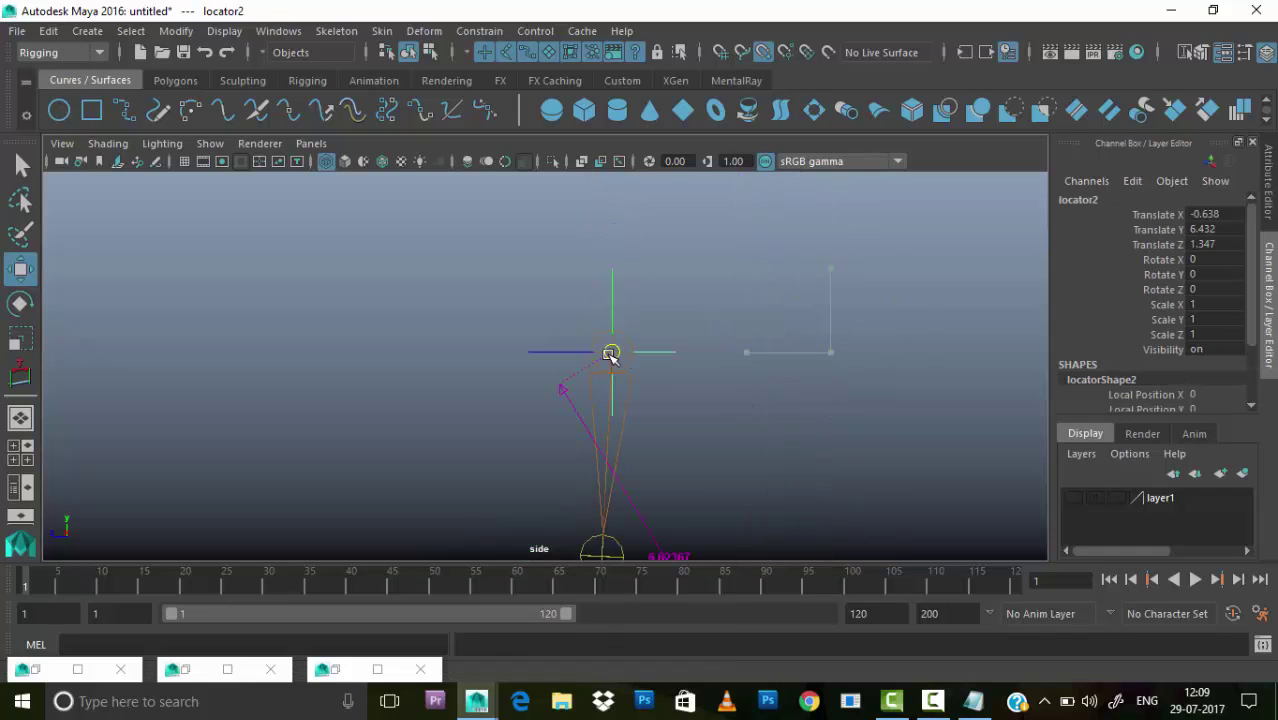
{"action": "left_click_drag", "start_coordinate": [807, 451], "coordinate": [870, 417]}
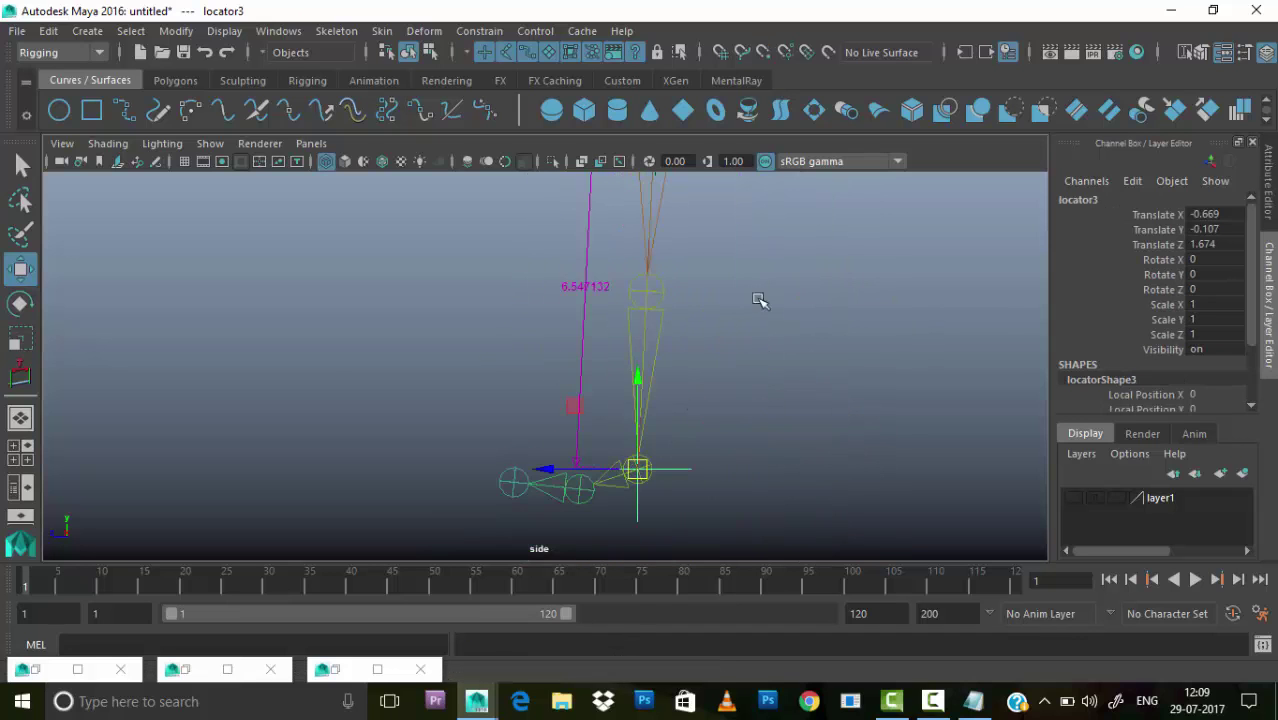
{"action": "key", "text": "space"}
{"action": "mouse_move", "coordinate": [605, 354]}
{"action": "left_mouse_down", "text": "alt"}
{"action": "mouse_move", "coordinate": [747, 345]}
{"action": "mouse_move", "coordinate": [784, 366]}
{"action": "mouse_move", "coordinate": [850, 480]}
{"action": "left_mouse_up", "text": "alt"}
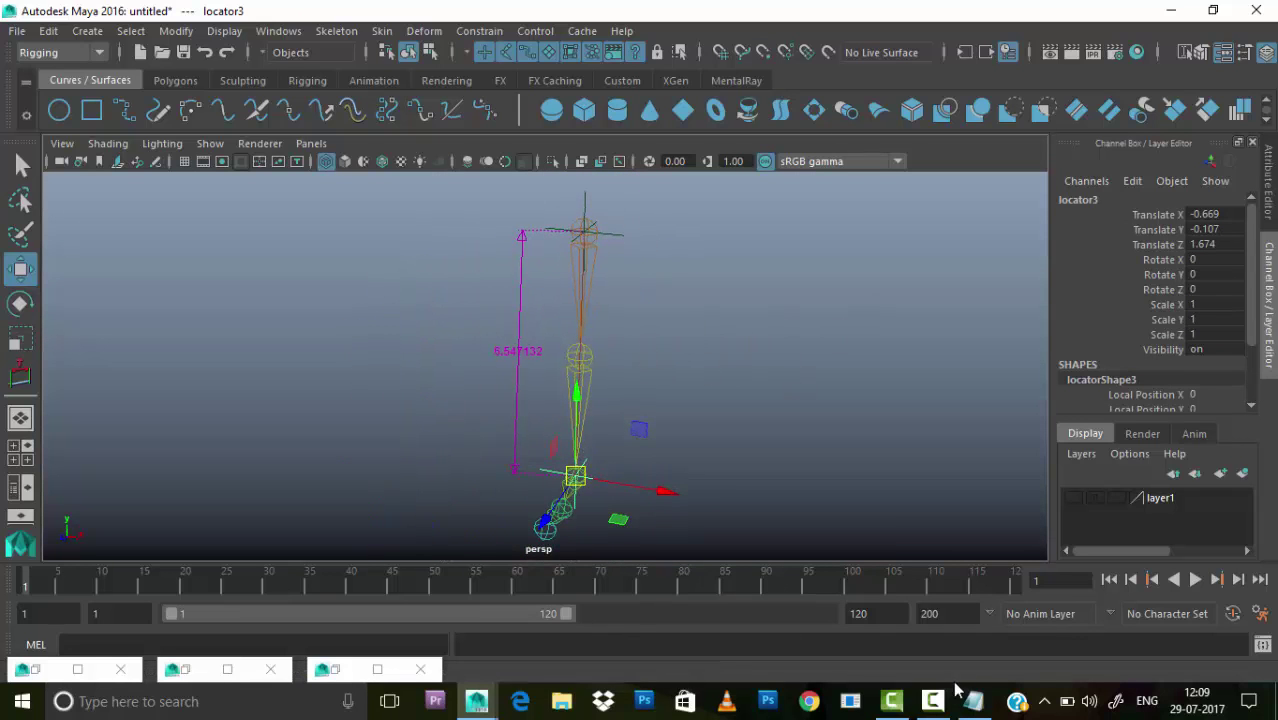
{"action": "left_click", "coordinate": [973, 701]}
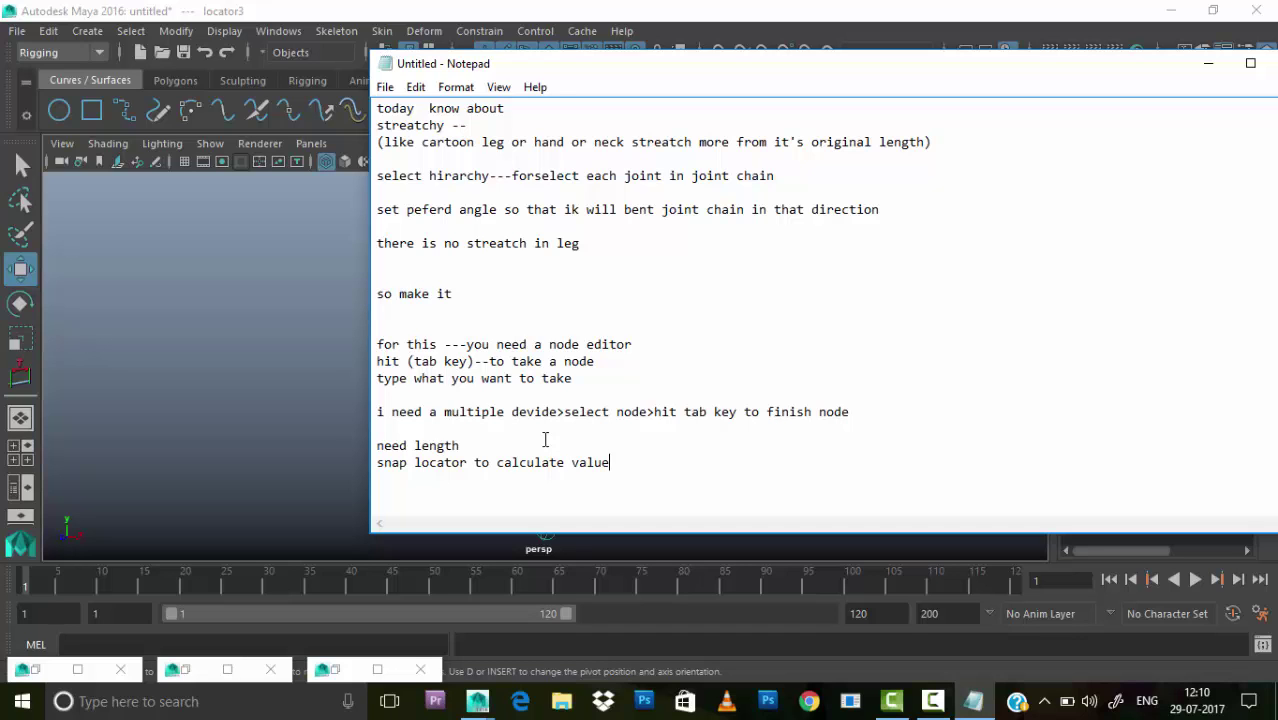
- Select ikHandle1 and drag it along Y to see how the leg reacts
{"action": "key", "text": "alt+Tab"}
{"action": "mouse_move", "coordinate": [693, 266]}
{"action": "left_mouse_down", "text": "alt"}
{"action": "mouse_move", "coordinate": [753, 289]}
{"action": "mouse_move", "coordinate": [773, 371]}
{"action": "left_mouse_up", "text": "alt"}
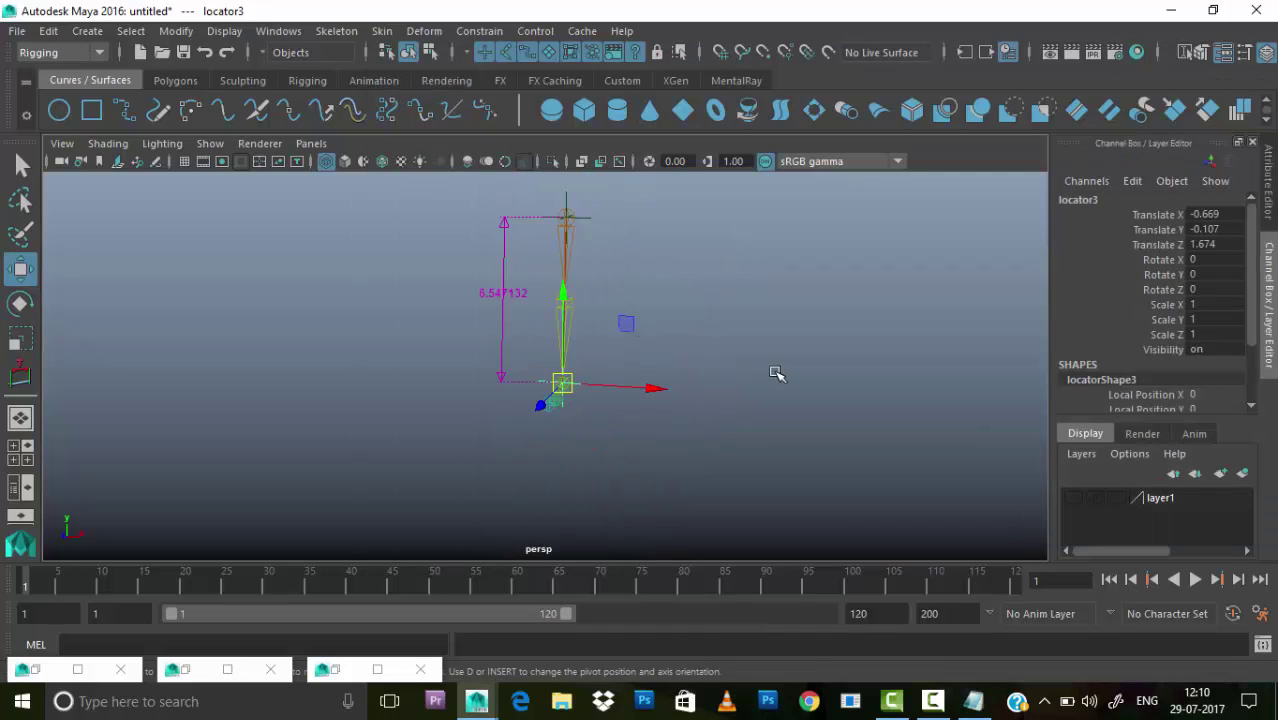
{"action": "left_click", "coordinate": [773, 371]}
{"action": "left_click", "coordinate": [590, 402]}
{"action": "mouse_move", "coordinate": [590, 372]}
{"action": "left_mouse_down"}
{"action": "mouse_move", "coordinate": [567, 491]}
{"action": "mouse_move", "coordinate": [568, 347]}
{"action": "left_mouse_up"}
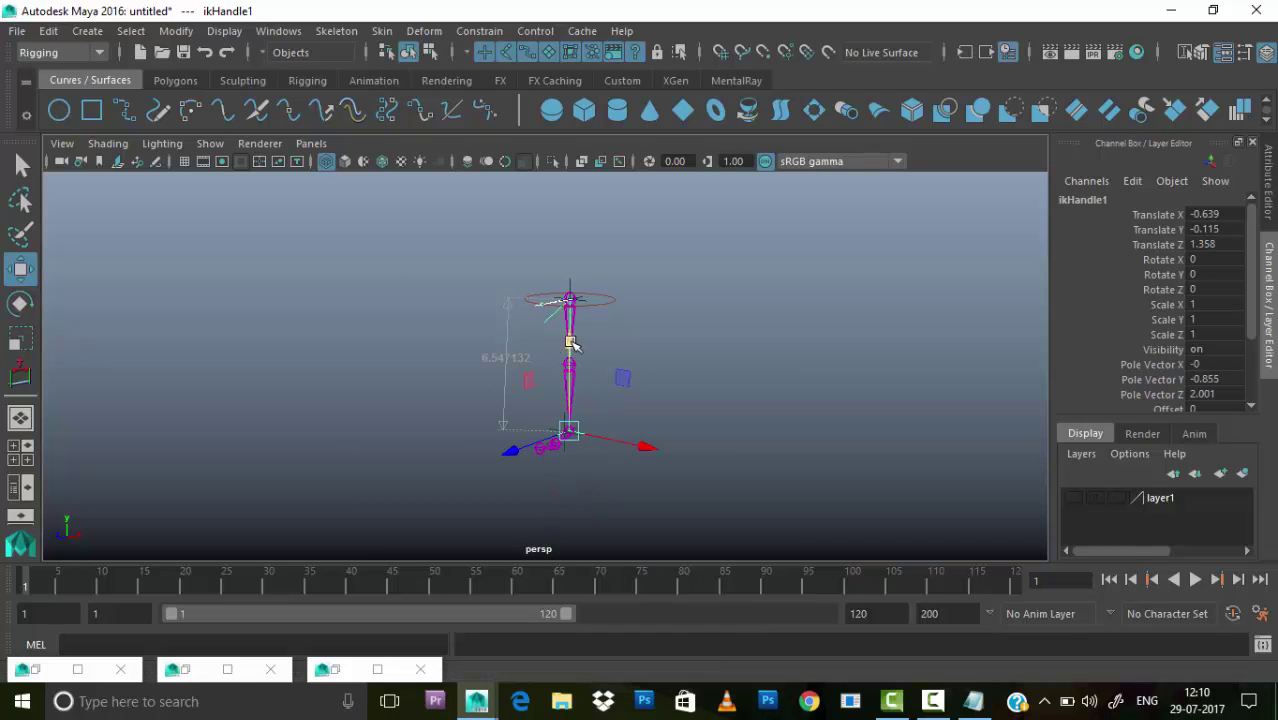
{"action": "left_click", "coordinate": [973, 701]}
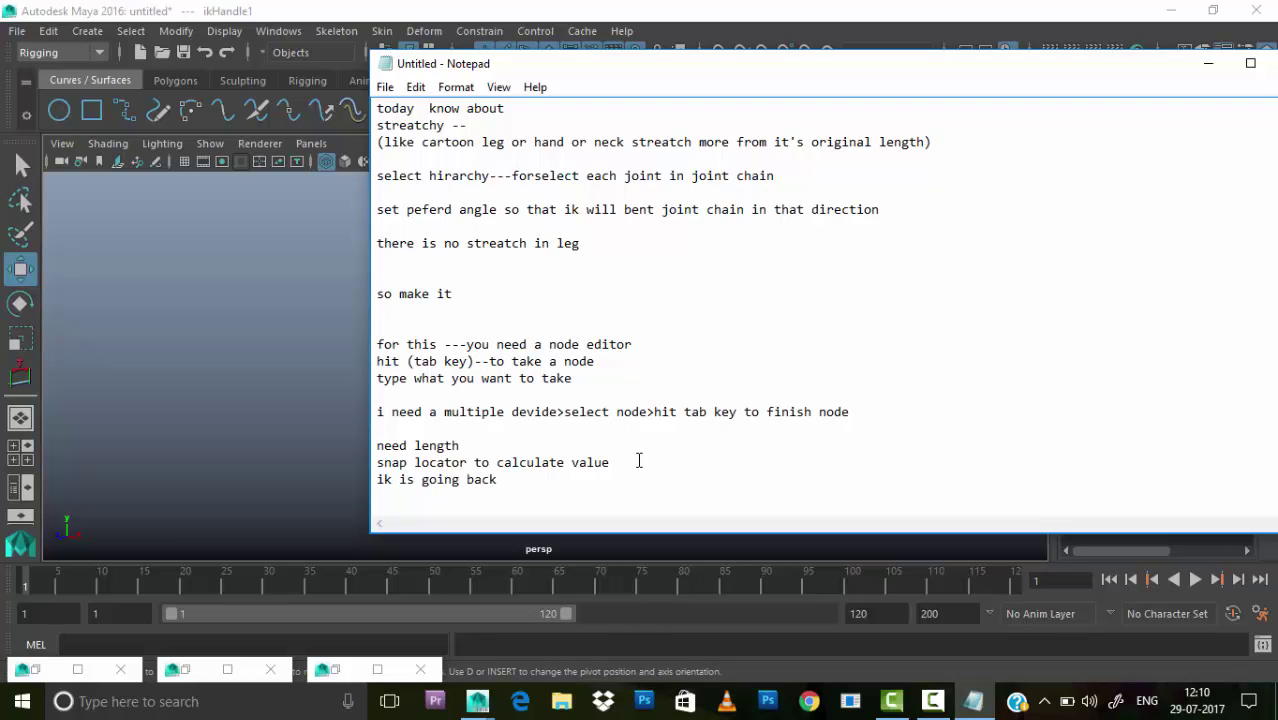
- Uncheck Snap Enable in ikHandle1's attributes and pull the handle down below the foot
{"action": "type", "text": "it"}
{"action": "left_click", "coordinate": [1208, 63]}
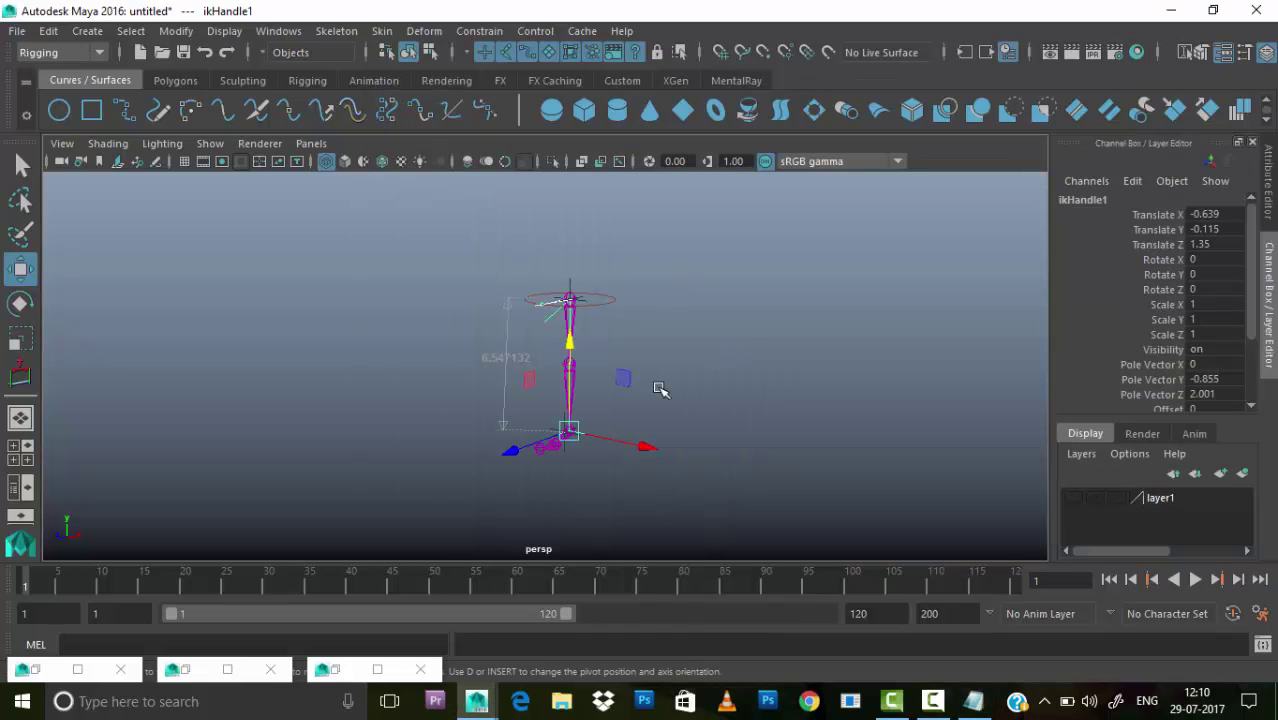
{"action": "left_click", "coordinate": [1270, 220]}
{"action": "scroll", "coordinate": [1110, 450], "scroll_direction": "down", "scroll_amount": 3}
{"action": "scroll", "coordinate": [1067, 425], "scroll_direction": "up", "scroll_amount": 2}
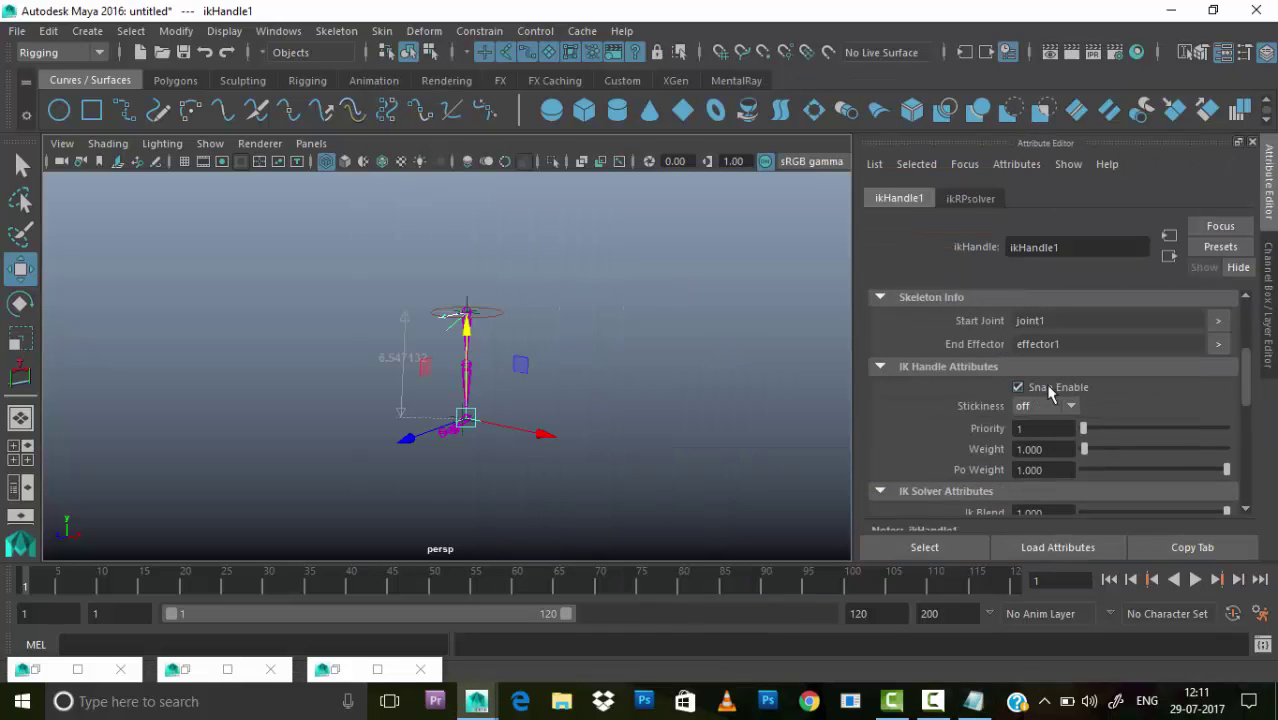
{"action": "left_click_drag", "start_coordinate": [466, 370], "coordinate": [596, 487]}
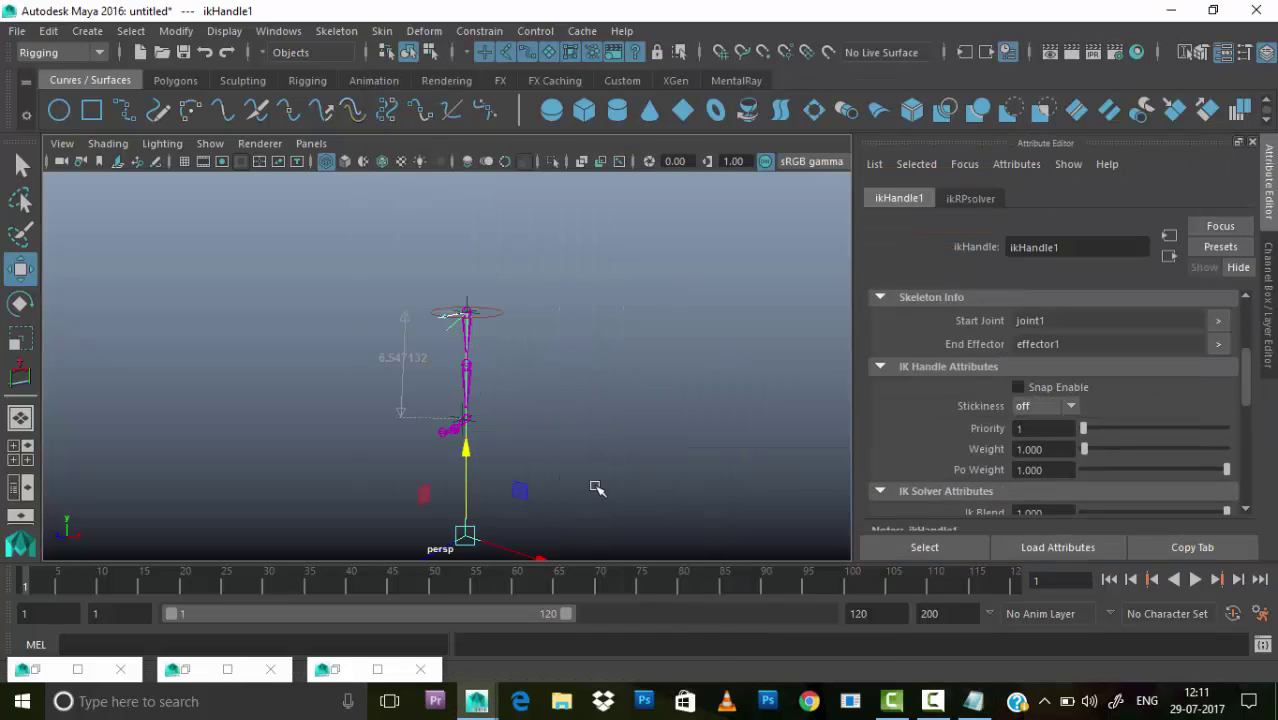
{"action": "mouse_move", "coordinate": [582, 413]}
{"action": "left_mouse_down", "text": "alt"}
{"action": "mouse_move", "coordinate": [562, 320]}
{"action": "mouse_move", "coordinate": [530, 485]}
{"action": "left_mouse_up", "text": "alt"}
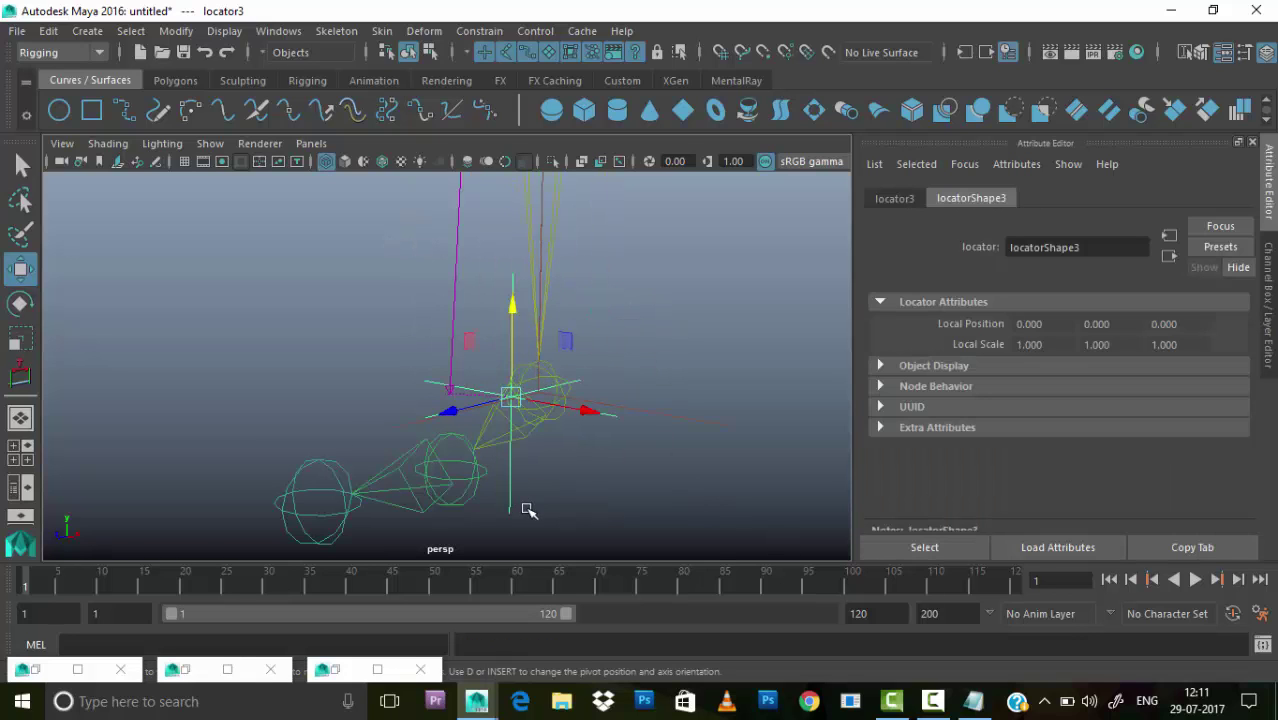
{"action": "mouse_move", "coordinate": [779, 386]}
{"action": "left_mouse_down", "text": "alt"}
{"action": "mouse_move", "coordinate": [533, 434]}
{"action": "mouse_move", "coordinate": [741, 400]}
{"action": "left_mouse_up", "text": "alt"}
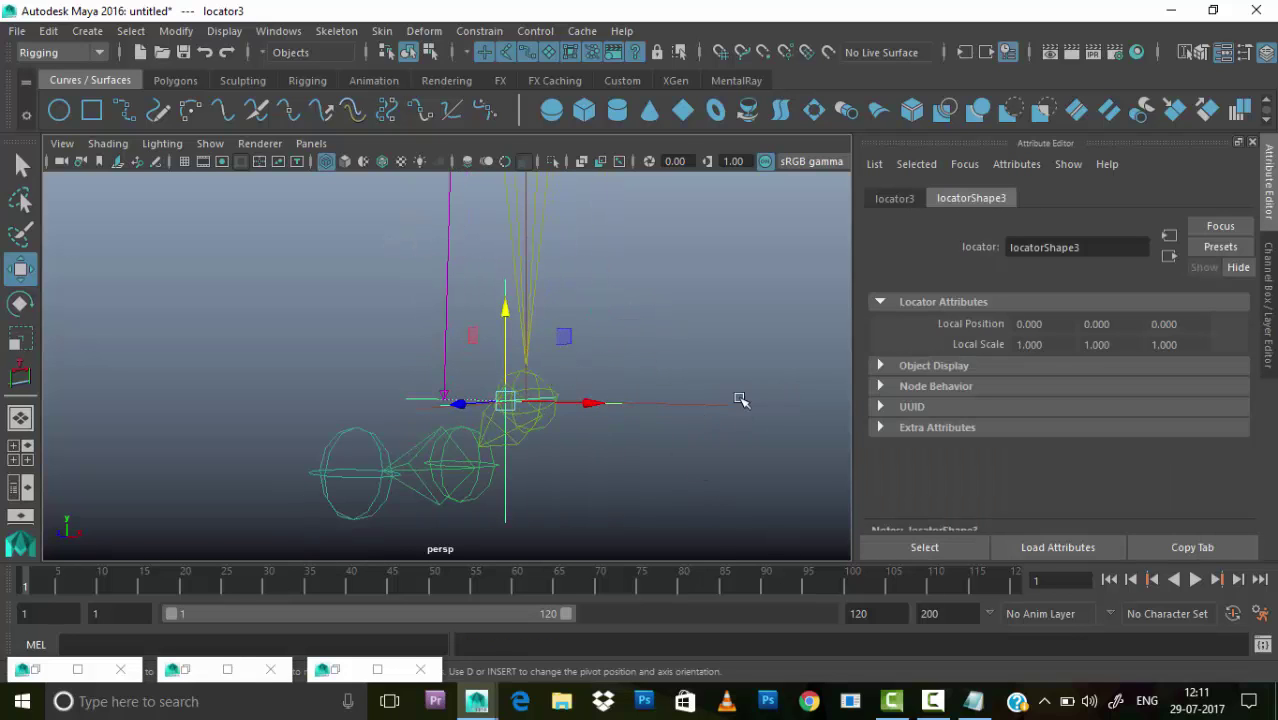
- Point-constrain locator3 to ikHandle1 with Maintain offset kept on
{"action": "left_click", "coordinate": [538, 514]}
{"action": "left_click", "coordinate": [506, 507], "text": "shift"}
{"action": "left_click", "coordinate": [480, 31]}
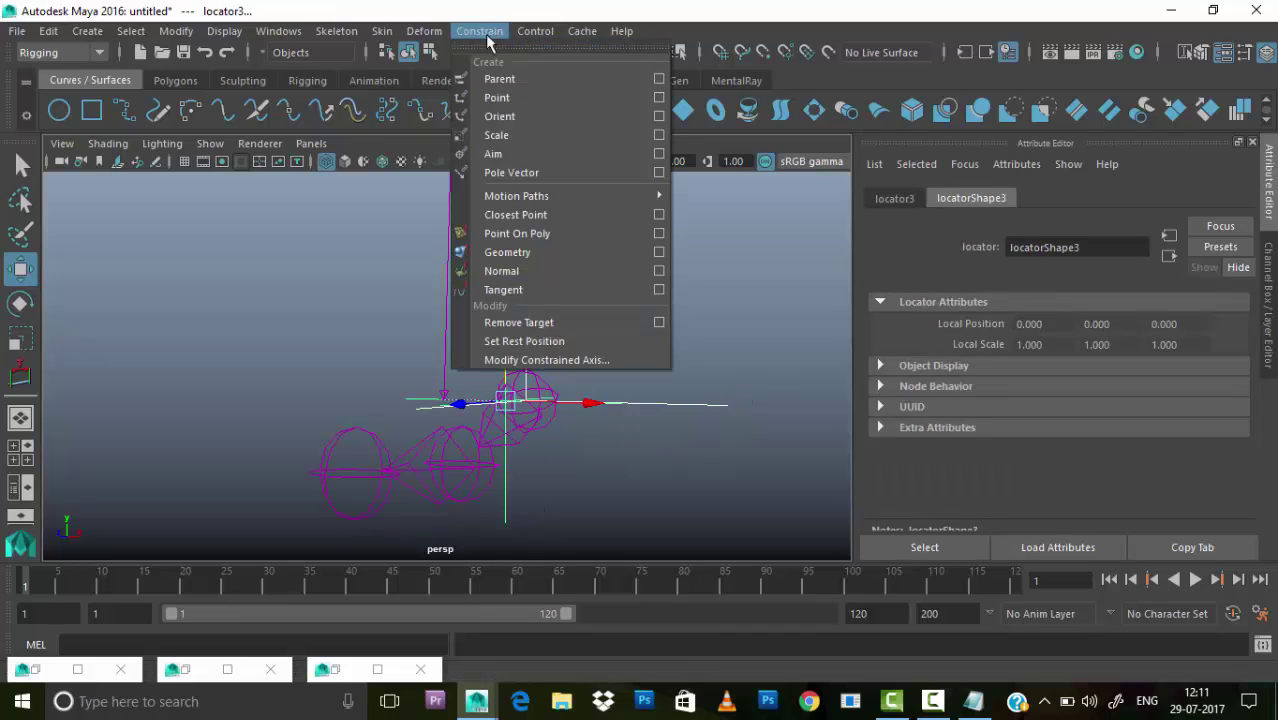
{"action": "left_click", "coordinate": [659, 97]}
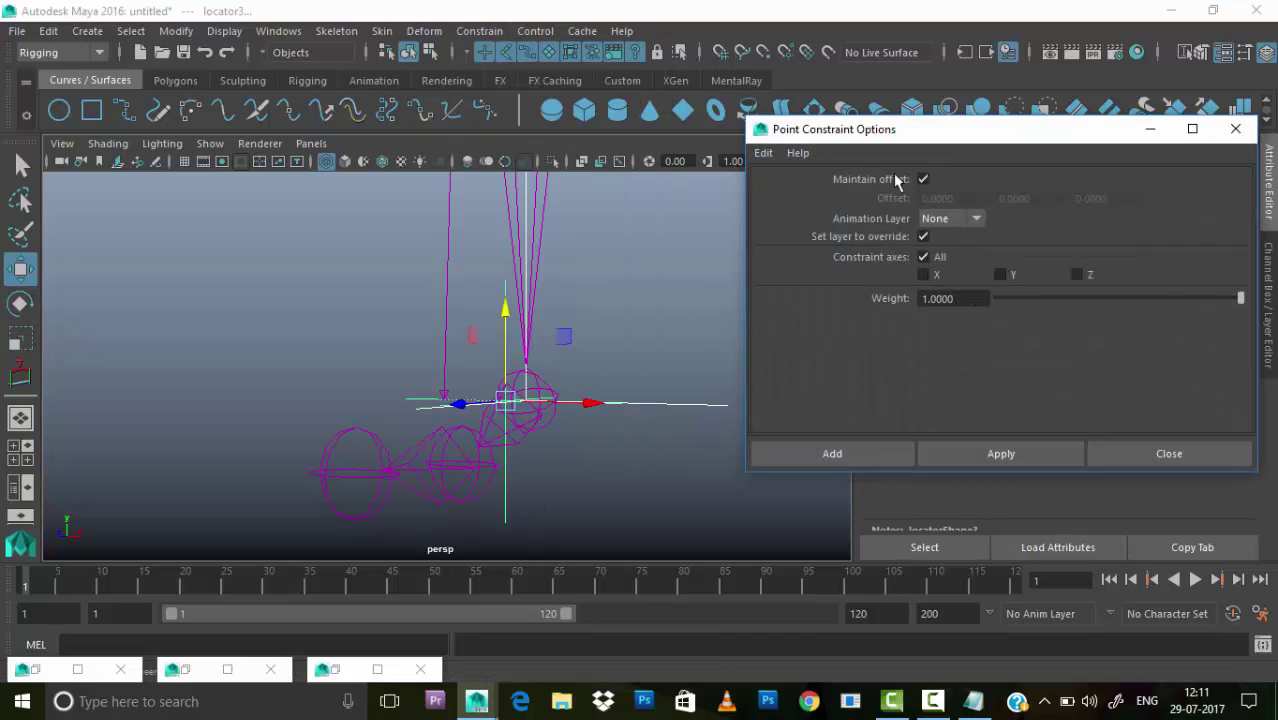
{"action": "left_click", "coordinate": [1001, 454]}
{"action": "left_click", "coordinate": [1160, 456]}
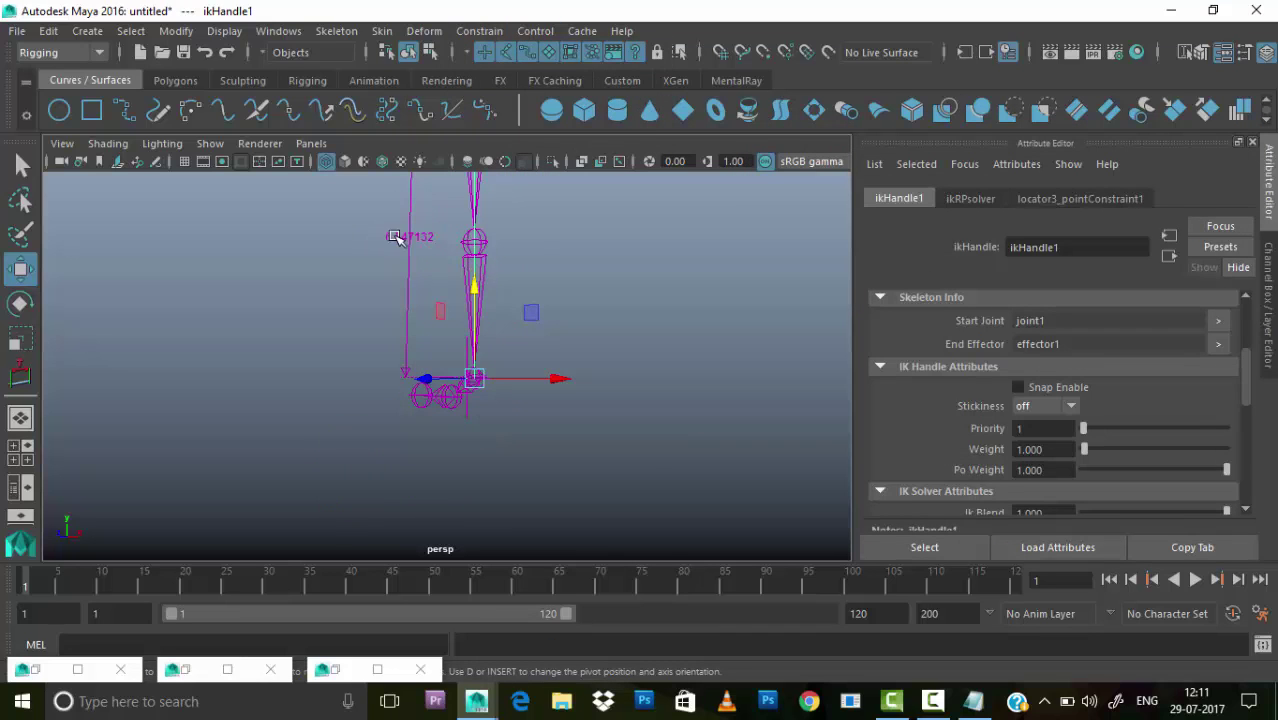
- Test the constraint by pulling the IK handle down, then undo the move
{"action": "left_click_drag", "start_coordinate": [473, 290], "coordinate": [492, 447]}
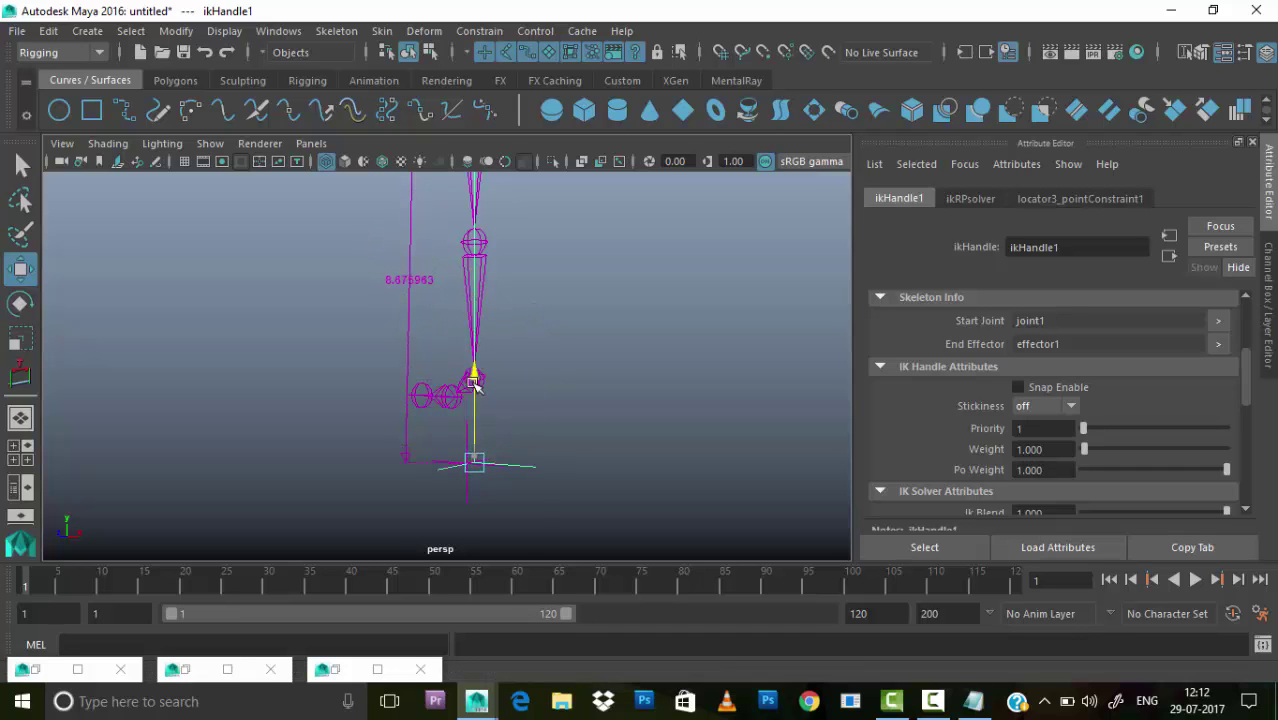
{"action": "left_click_drag", "start_coordinate": [382, 349], "coordinate": [478, 360], "text": "alt"}
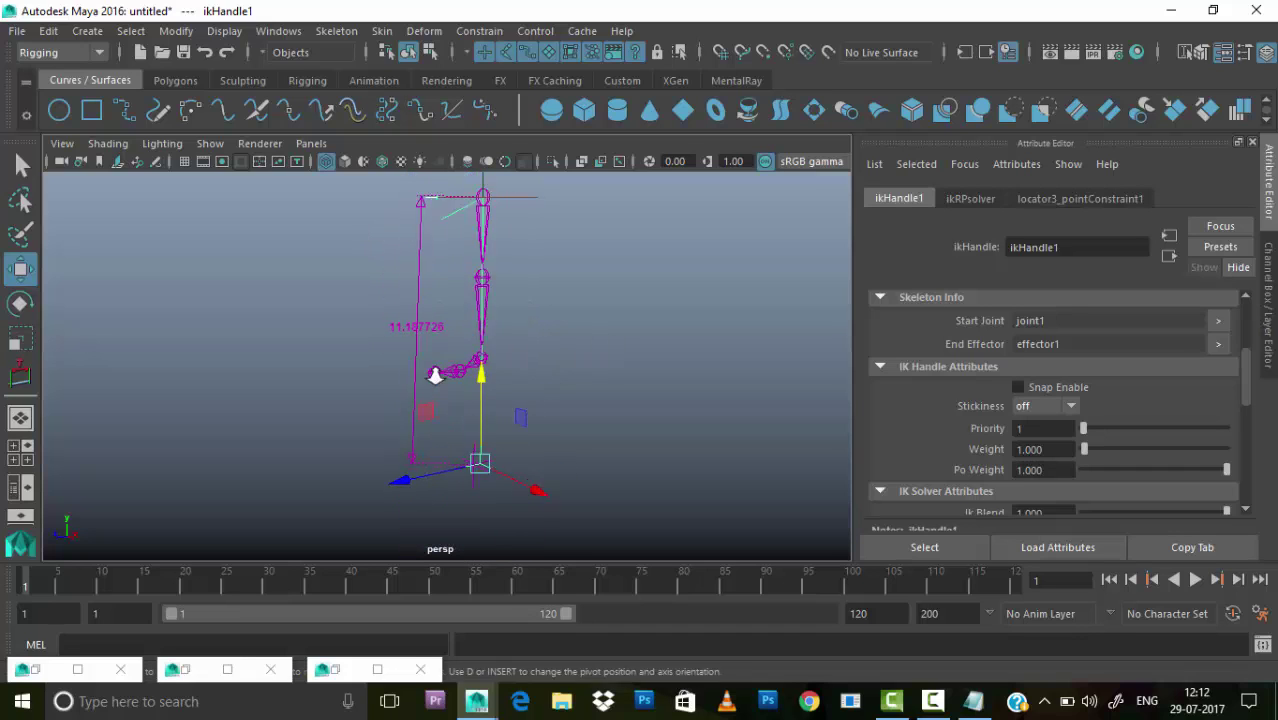
{"action": "key", "text": "ctrl+z"}
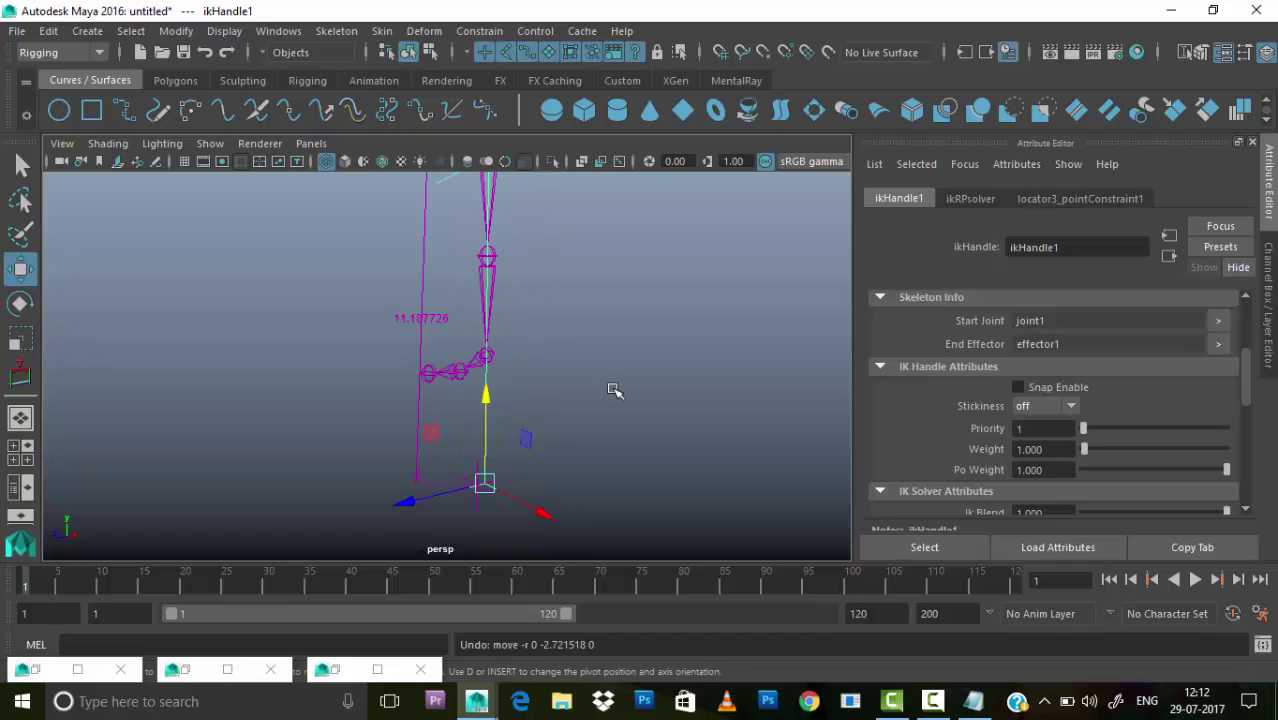
{"action": "left_click_drag", "start_coordinate": [490, 285], "coordinate": [590, 450], "text": "alt"}
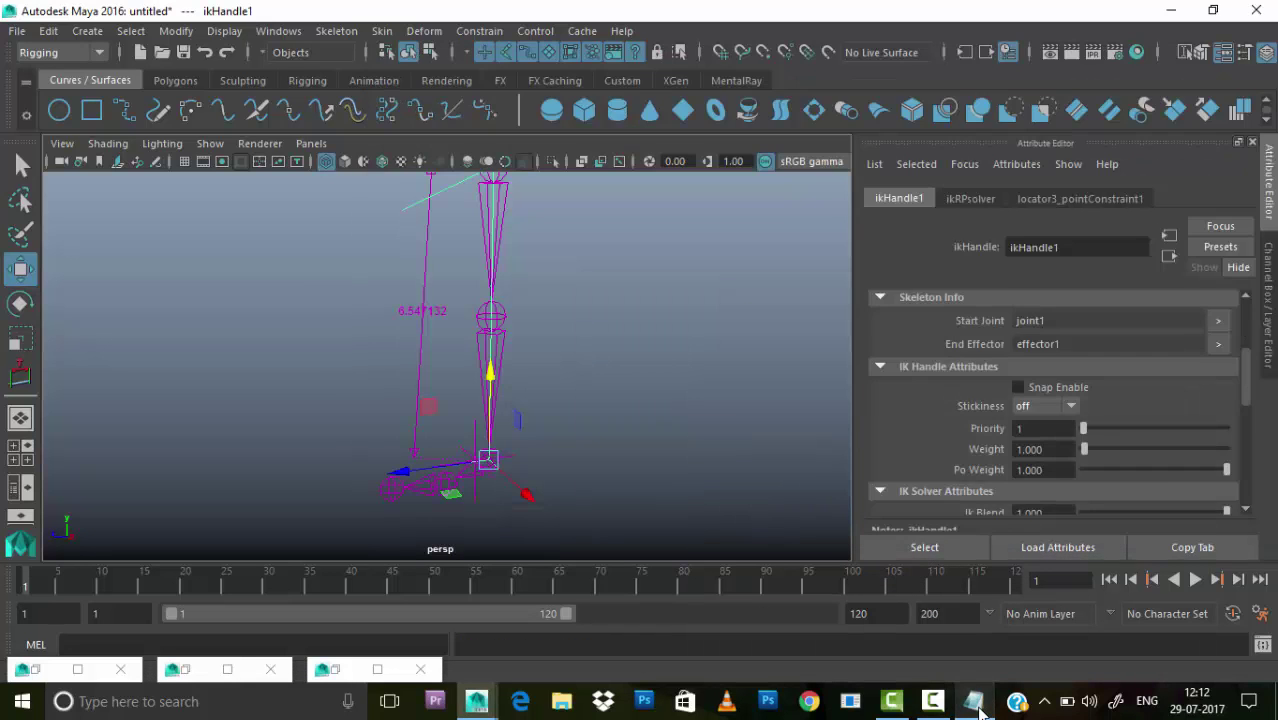
{"action": "left_click", "coordinate": [973, 701]}
- Bring up the Node Editor as a smaller, wider floating window
{"action": "left_click", "coordinate": [662, 686]}
{"action": "left_click", "coordinate": [337, 662]}
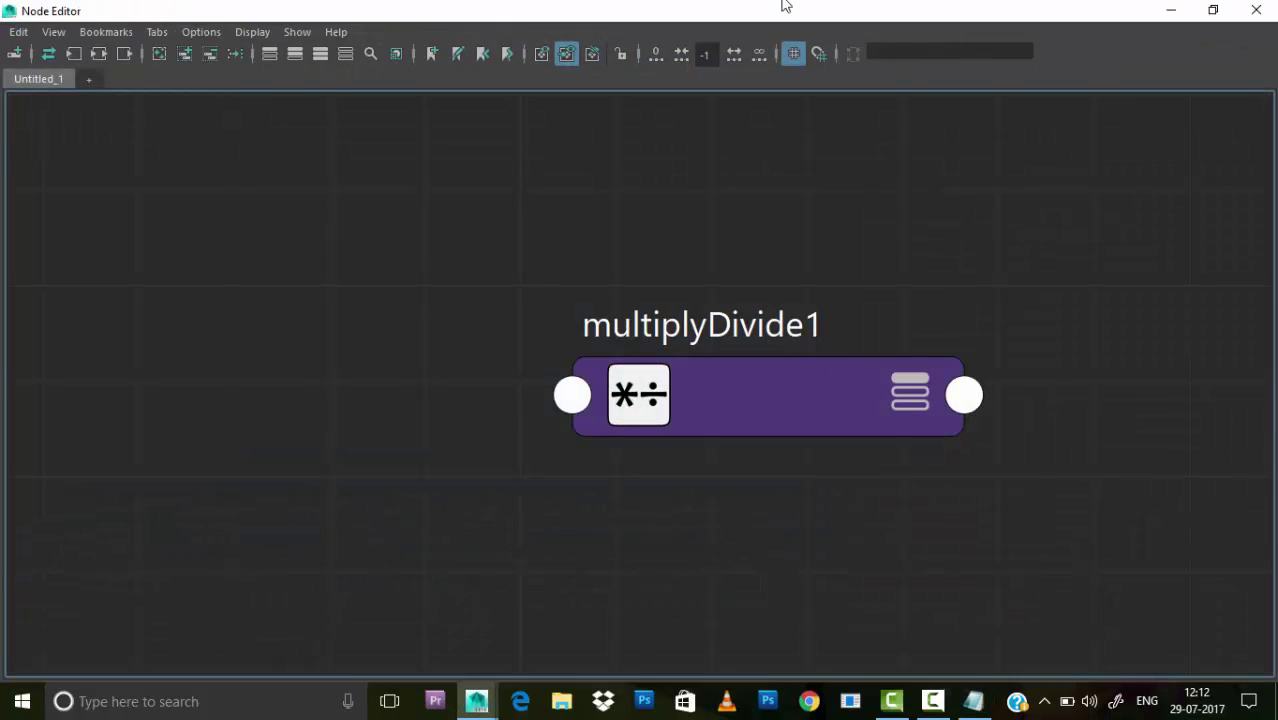
{"action": "double_click", "coordinate": [785, 6]}
{"action": "scroll", "coordinate": [1042, 229], "scroll_direction": "up", "scroll_amount": 3}
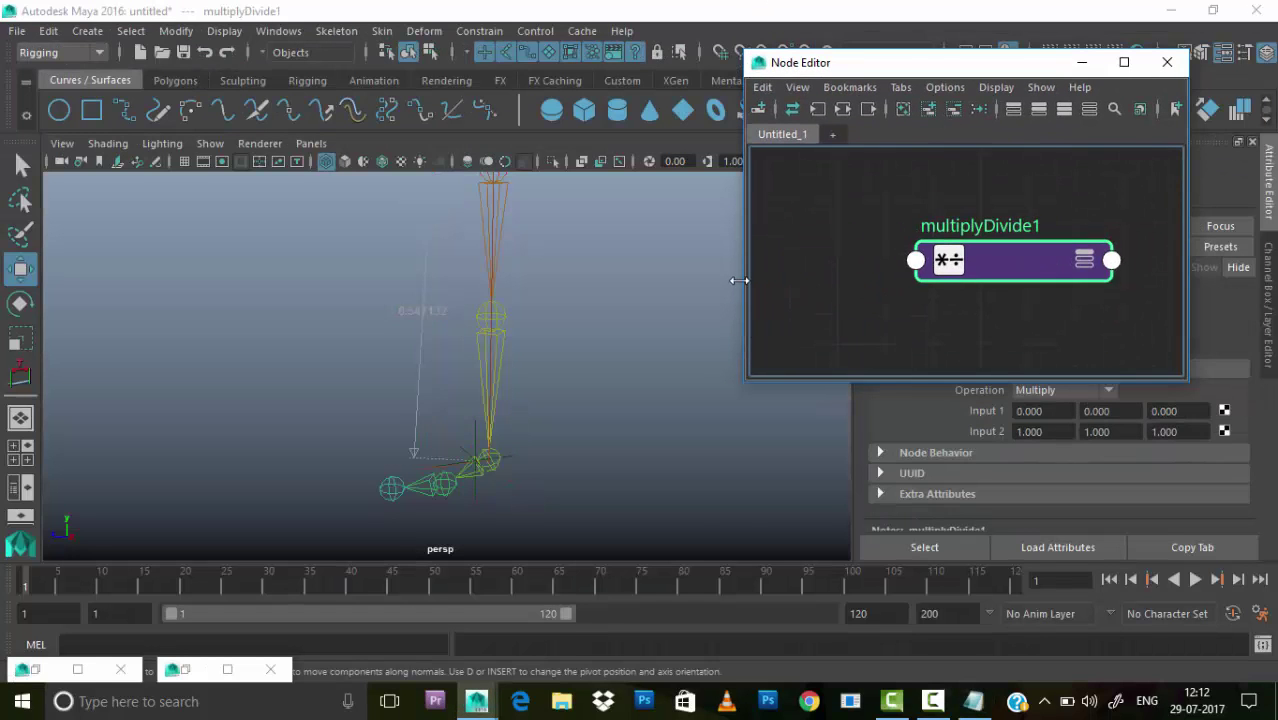
{"action": "left_click_drag", "start_coordinate": [746, 277], "coordinate": [596, 277]}
- Open the Outliner and select distanceDimensionShape1 under distanceDimension1
{"action": "left_click", "coordinate": [278, 31]}
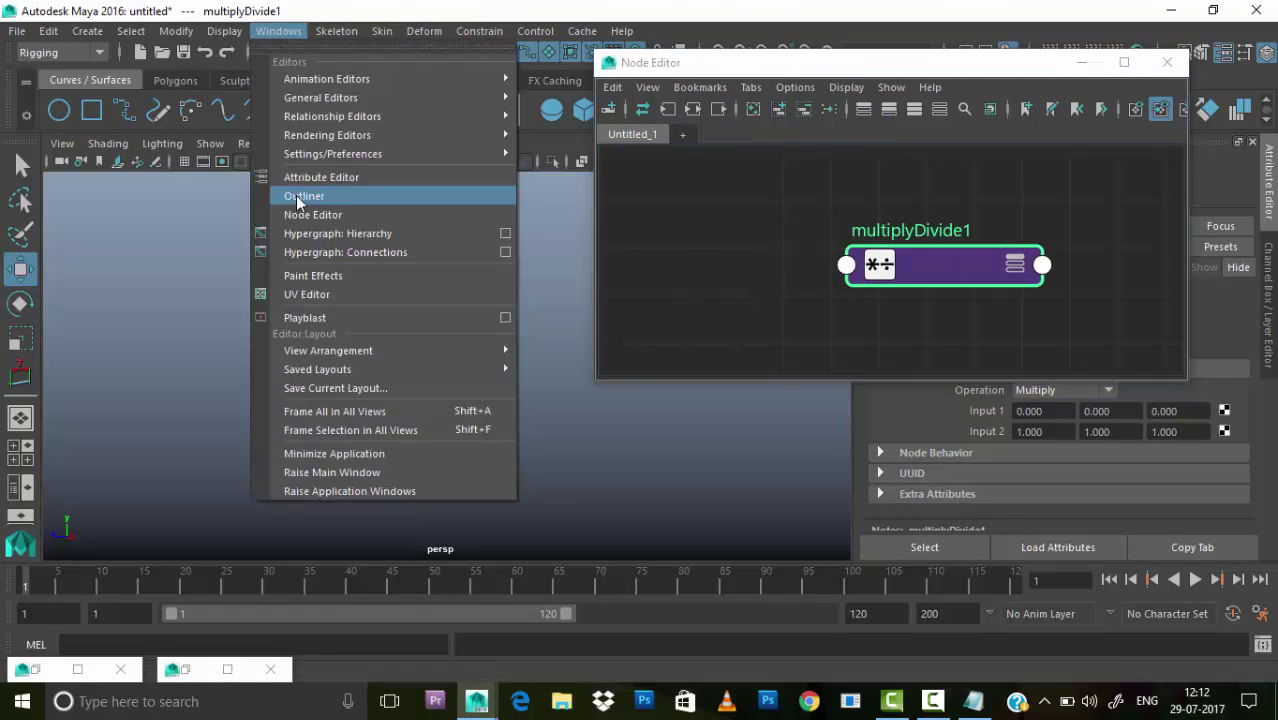
{"action": "left_click", "coordinate": [300, 199]}
{"action": "left_click", "coordinate": [76, 363]}
{"action": "left_click", "coordinate": [192, 383]}
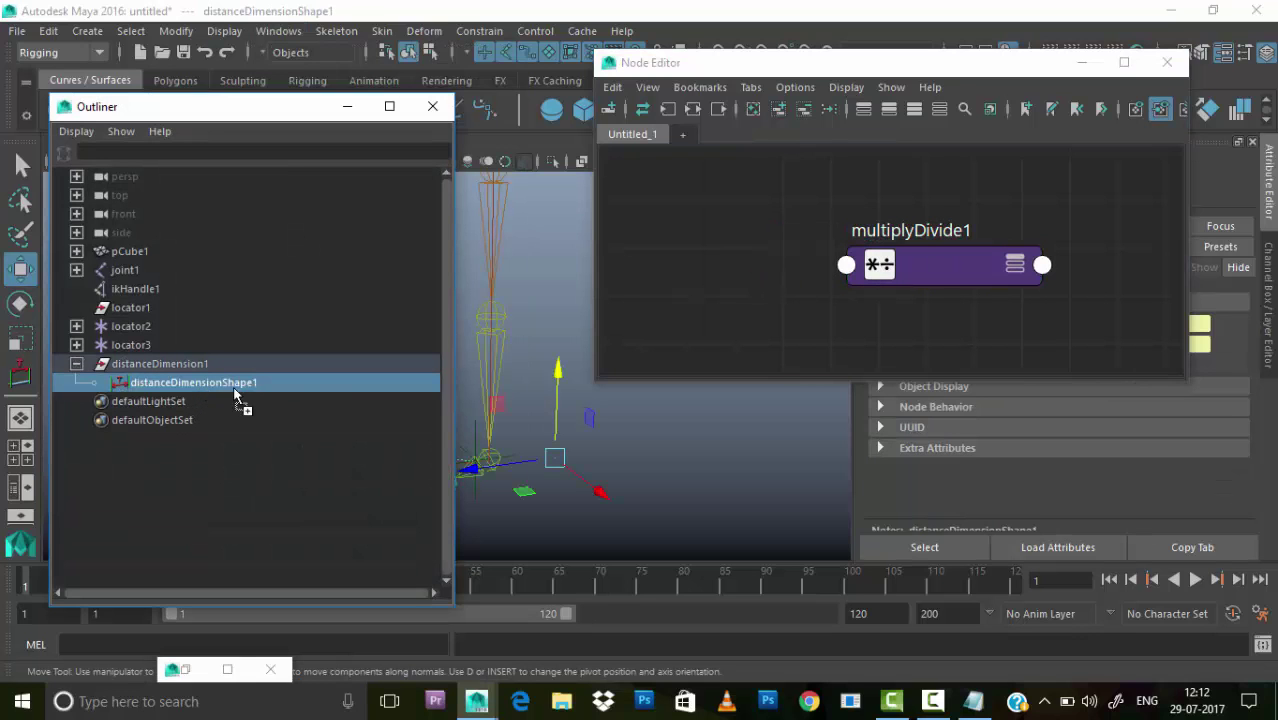
{"action": "scroll", "coordinate": [800, 310], "scroll_direction": "down", "scroll_amount": 3}
- Frame the node graph and select multiplyDivide1 and layer1 to inspect them
{"action": "left_click_drag", "start_coordinate": [799, 305], "coordinate": [1170, 360]}
{"action": "key", "text": "f"}
{"action": "scroll", "coordinate": [930, 282], "scroll_direction": "down", "scroll_amount": 5}
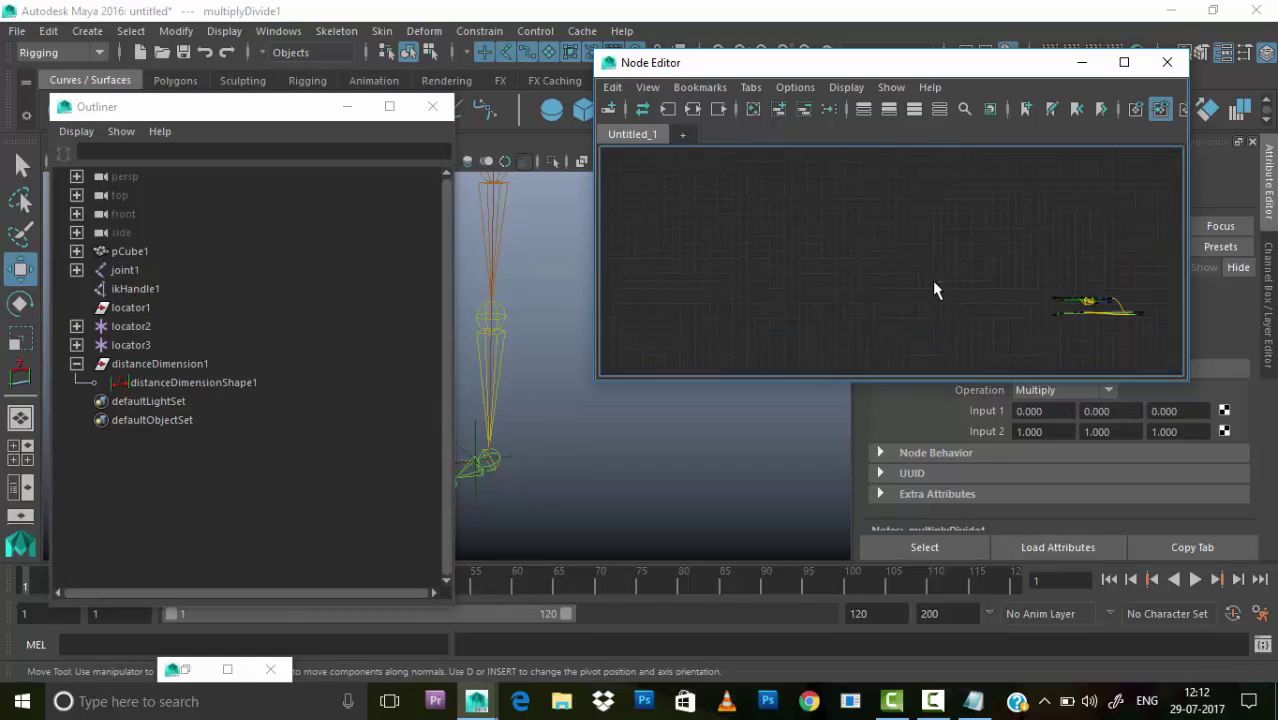
{"action": "scroll", "coordinate": [1055, 325], "scroll_direction": "up", "scroll_amount": 3}
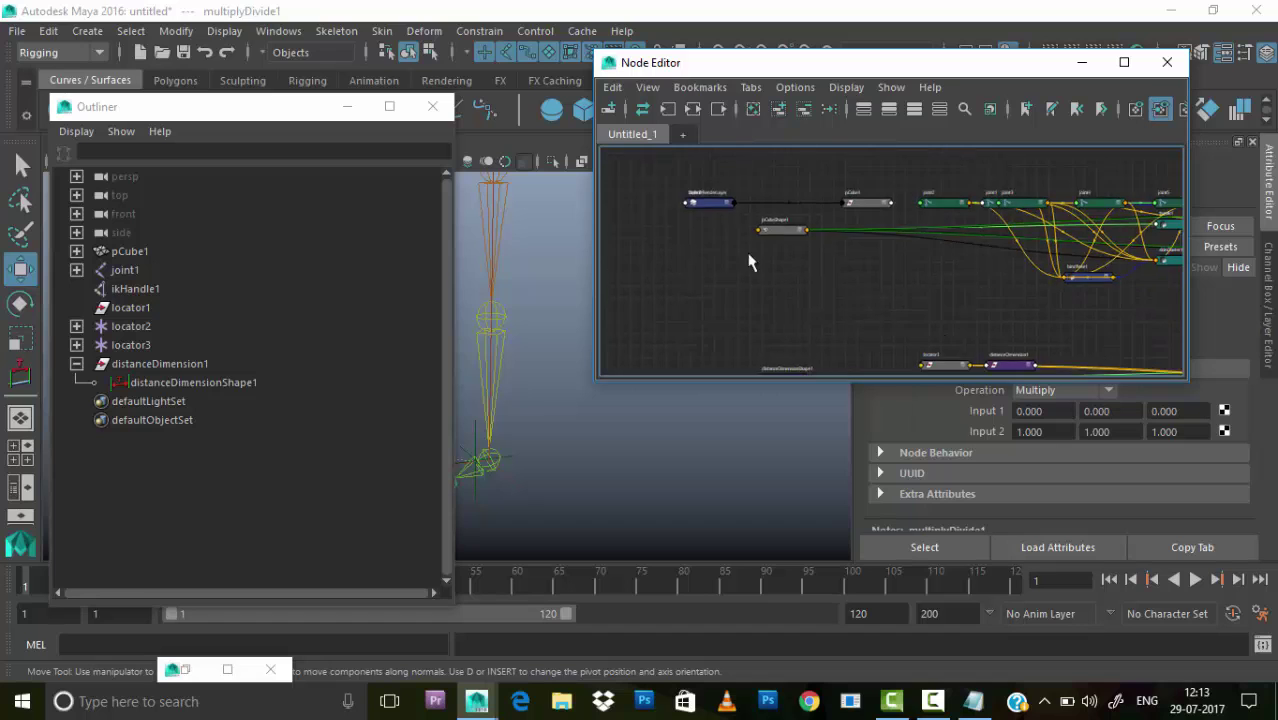
{"action": "scroll", "coordinate": [750, 263], "scroll_direction": "up", "scroll_amount": 3}
{"action": "scroll", "coordinate": [902, 332], "scroll_direction": "down", "scroll_amount": 1}
{"action": "left_click", "coordinate": [902, 332]}
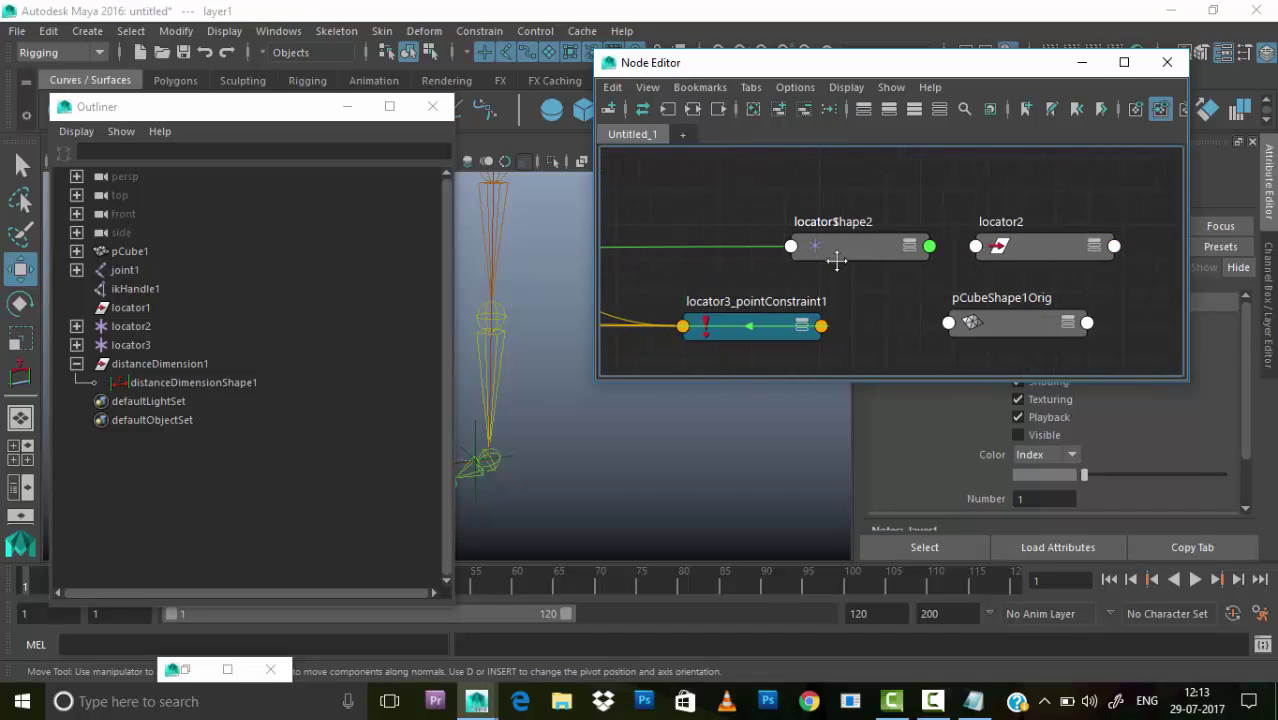
{"action": "scroll", "coordinate": [837, 260], "scroll_direction": "down", "scroll_amount": 3}
{"action": "scroll", "coordinate": [1019, 285], "scroll_direction": "up", "scroll_amount": 3}
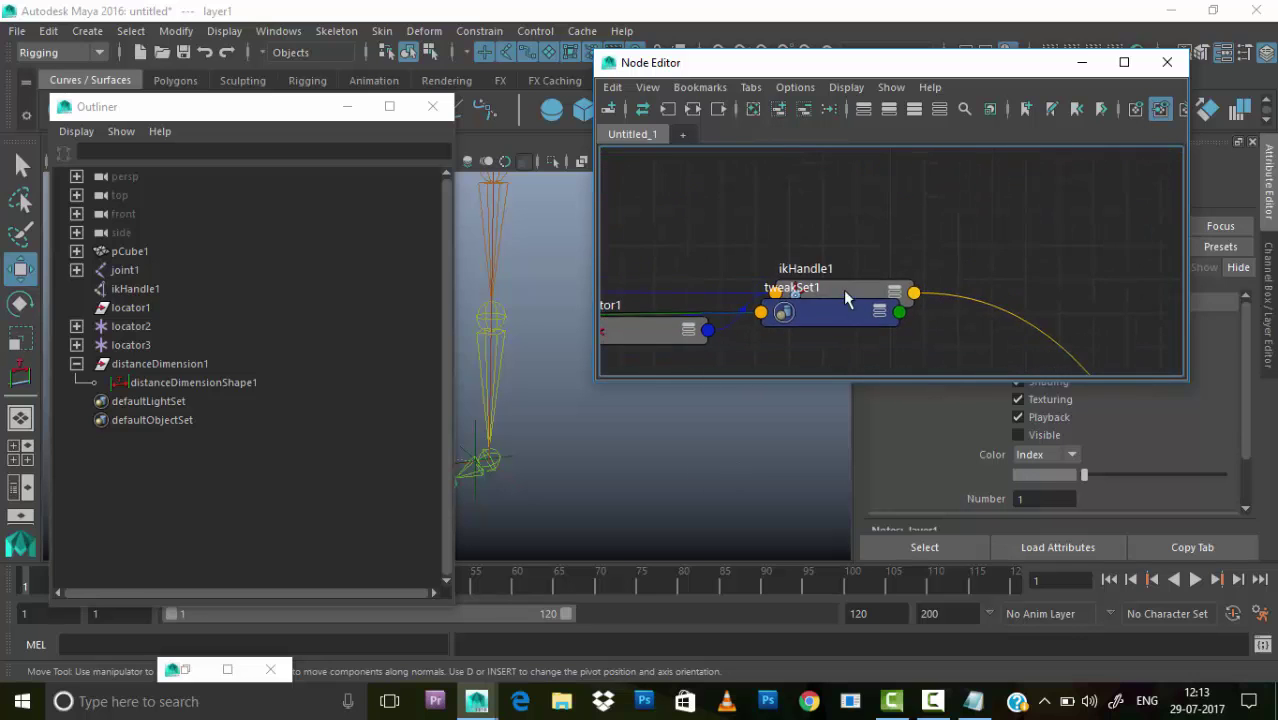
- Select ikHandle1 and drag distanceDimensionShape1 from the Outliner into the graph
{"action": "left_click", "coordinate": [843, 290]}
{"action": "scroll", "coordinate": [945, 274], "scroll_direction": "down", "scroll_amount": 3}
{"action": "scroll", "coordinate": [945, 274], "scroll_direction": "up", "scroll_amount": 2}
{"action": "scroll", "coordinate": [870, 271], "scroll_direction": "down", "scroll_amount": 5}
{"action": "middle_click_drag", "start_coordinate": [870, 271], "coordinate": [973, 263], "text": "alt"}
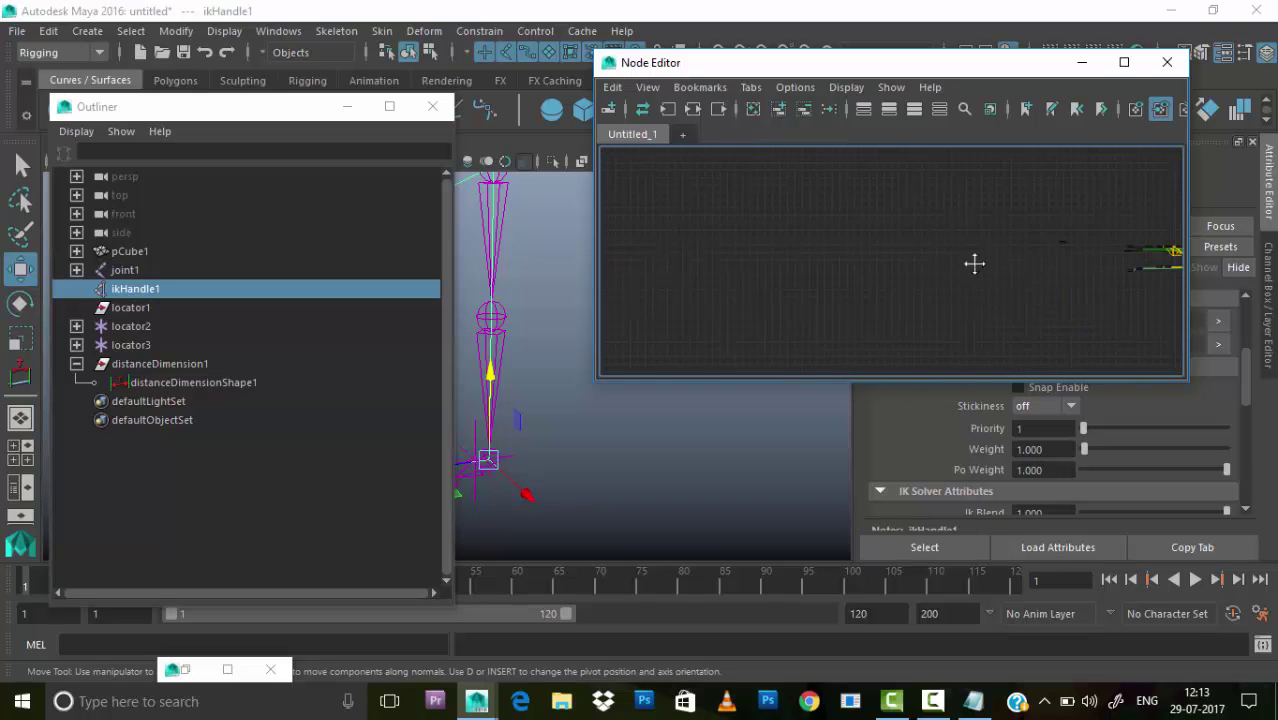
{"action": "left_click_drag", "start_coordinate": [190, 383], "coordinate": [765, 285]}
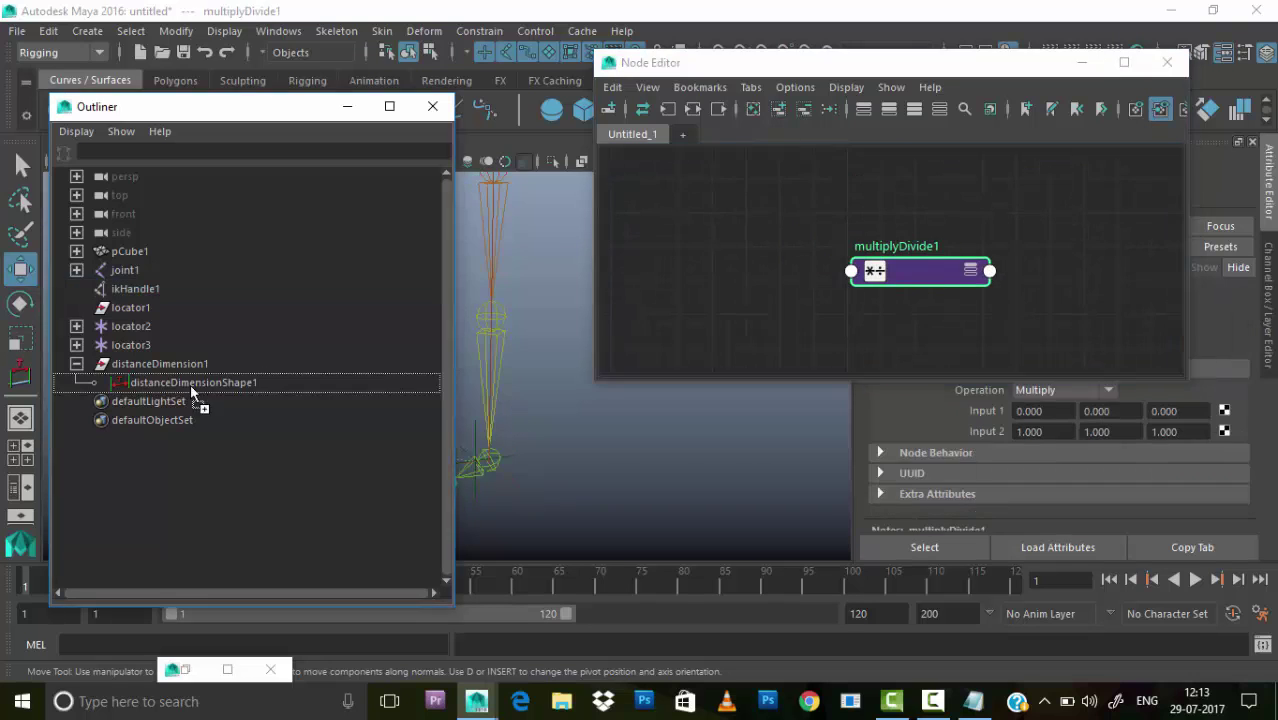
- Add a new empty graph tab, Untitled_2
{"action": "left_click", "coordinate": [683, 135]}
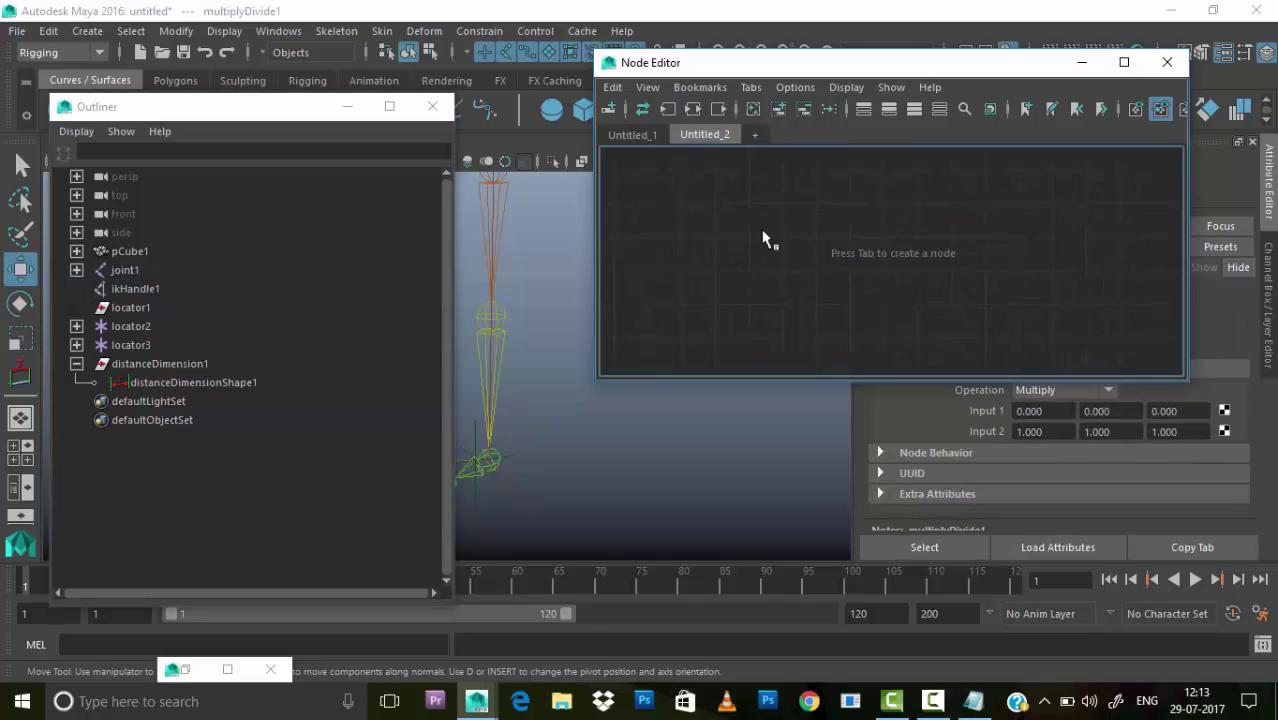
{"action": "left_click", "coordinate": [632, 134]}
{"action": "scroll", "coordinate": [968, 288], "scroll_direction": "down", "scroll_amount": 3}
- In Untitled_2, create a multiplyDivide node by typing 'mult'
{"action": "left_click", "coordinate": [707, 136]}
{"action": "key", "text": "Tab"}
{"action": "type", "text": "m"}
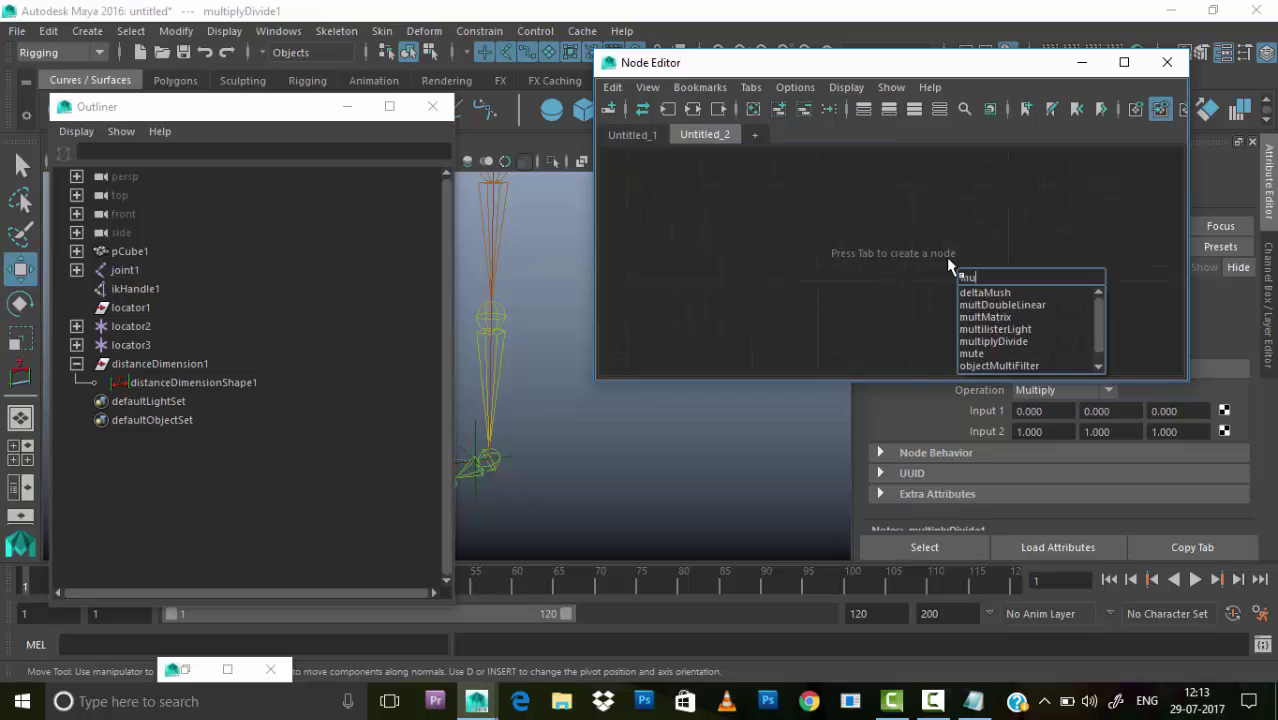
{"action": "type", "text": "ult"}
{"action": "left_click", "coordinate": [1018, 335]}
{"action": "key", "text": "Return"}
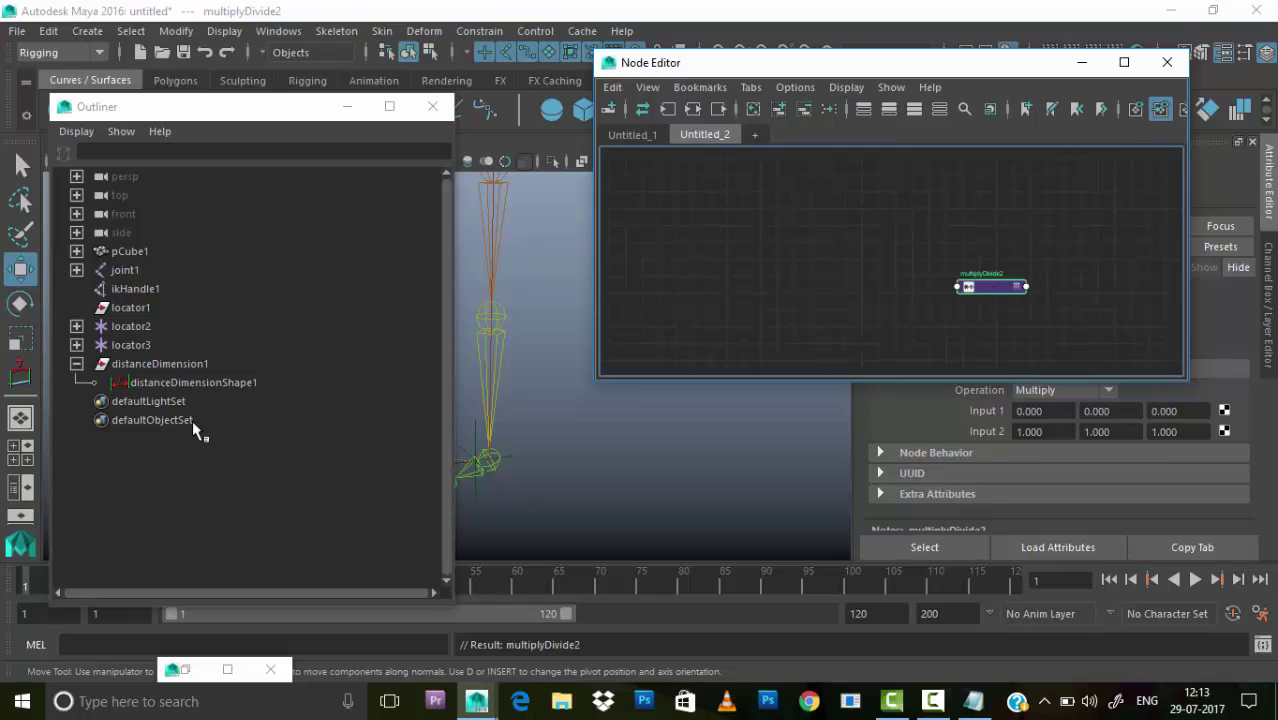
- Drag distanceDimensionShape1 into the graph beside multiplyDivide2 and minimize the Outliner
{"action": "left_click_drag", "start_coordinate": [193, 382], "coordinate": [882, 303]}
{"action": "key", "text": "a"}
{"action": "scroll", "coordinate": [946, 297], "scroll_direction": "down", "scroll_amount": 2}
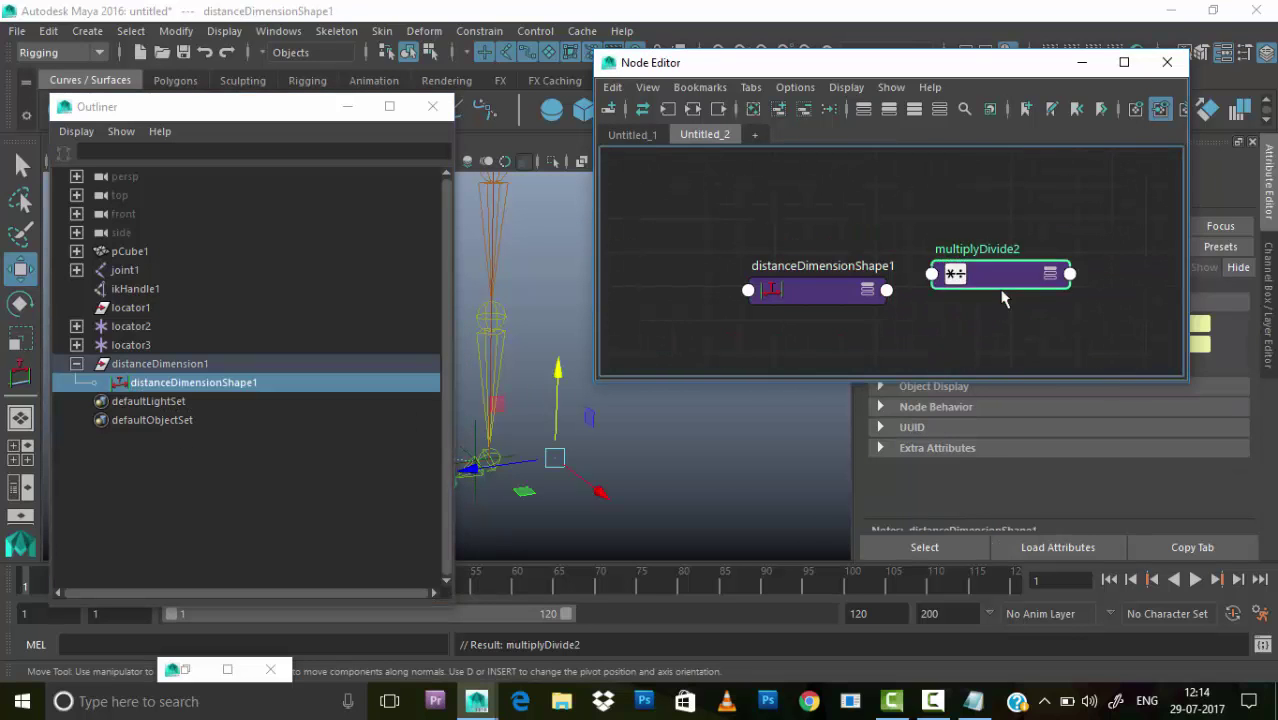
{"action": "left_click", "coordinate": [1001, 294]}
{"action": "left_click_drag", "start_coordinate": [976, 63], "coordinate": [770, 135]}
{"action": "left_click", "coordinate": [590, 365]}
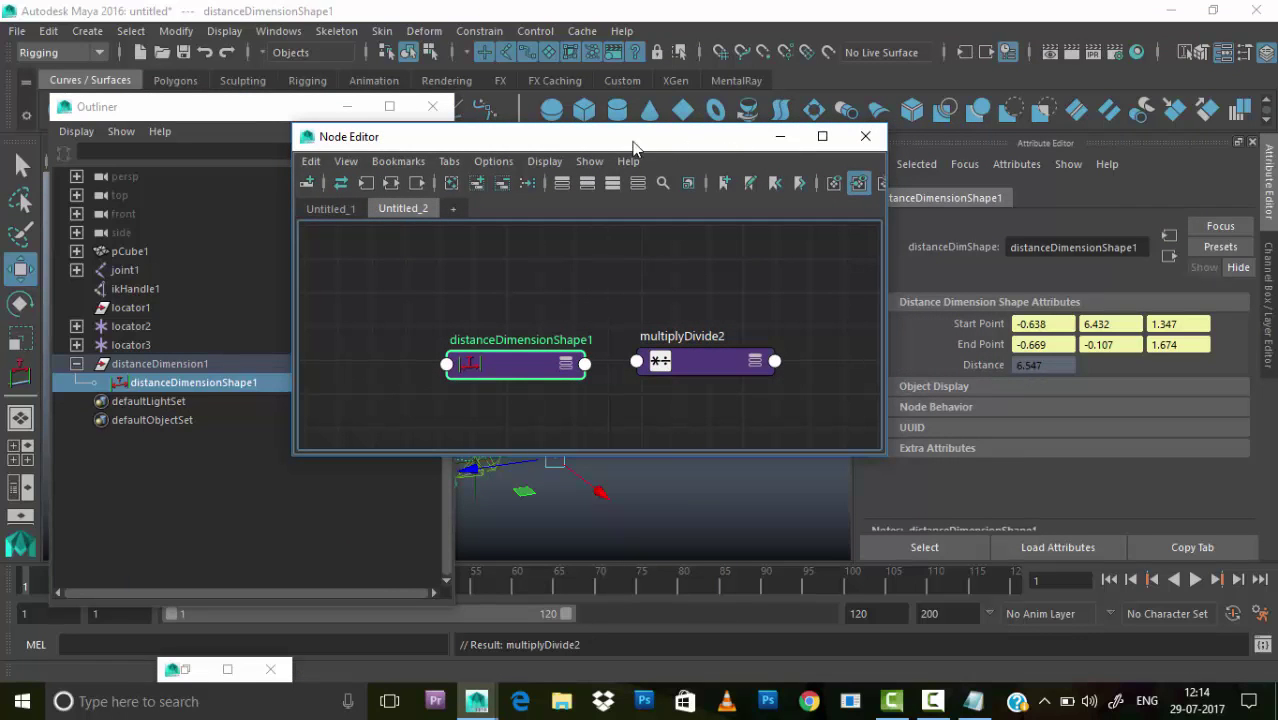
{"action": "left_click", "coordinate": [347, 106]}
{"action": "left_click_drag", "start_coordinate": [567, 140], "coordinate": [740, 66]}
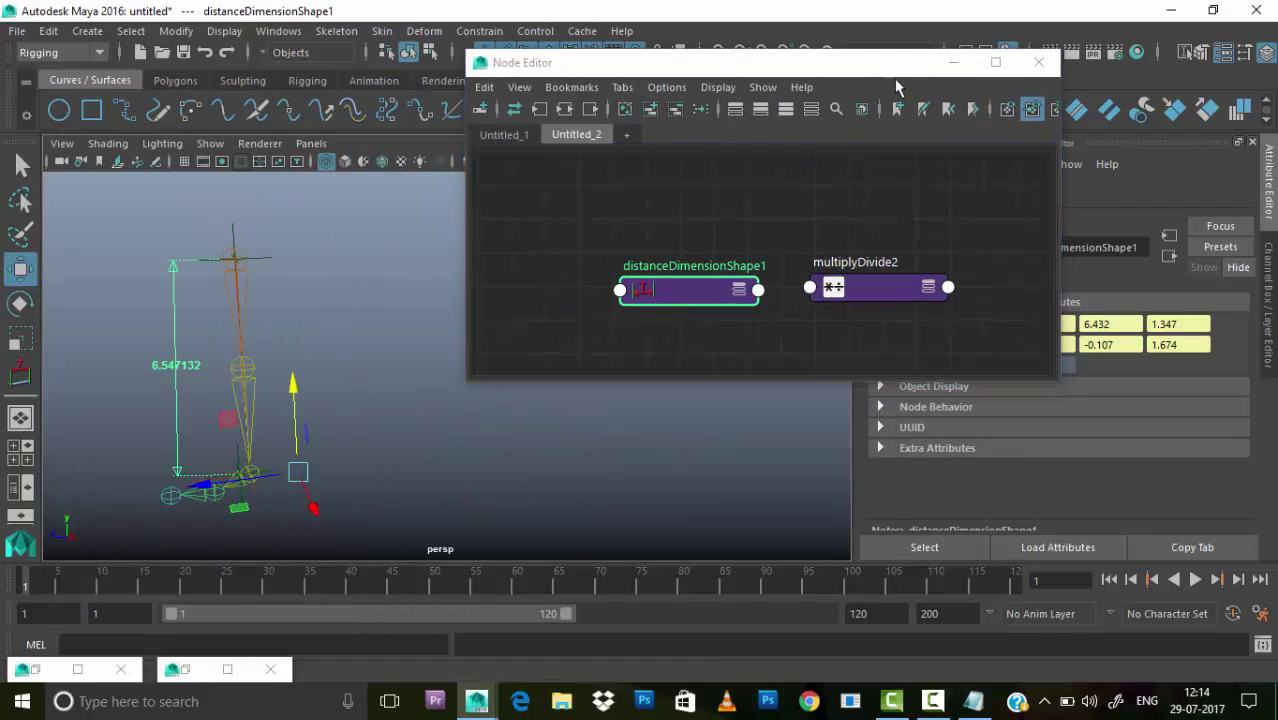
{"action": "left_click_drag", "start_coordinate": [896, 72], "coordinate": [740, 73]}
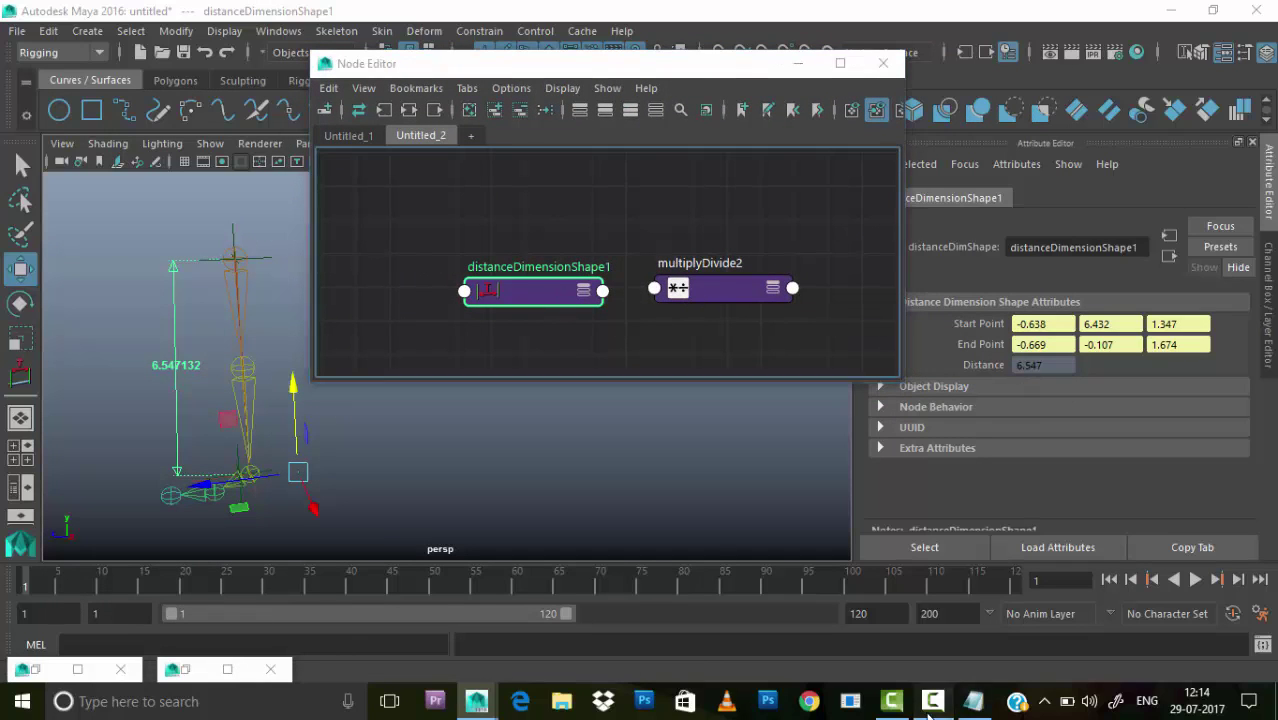
- Connect distanceDimensionShape1's Distance to multiplyDivide2's Input 1X, then arrange both nodes
{"action": "left_click", "coordinate": [602, 291]}
{"action": "left_click", "coordinate": [640, 321]}
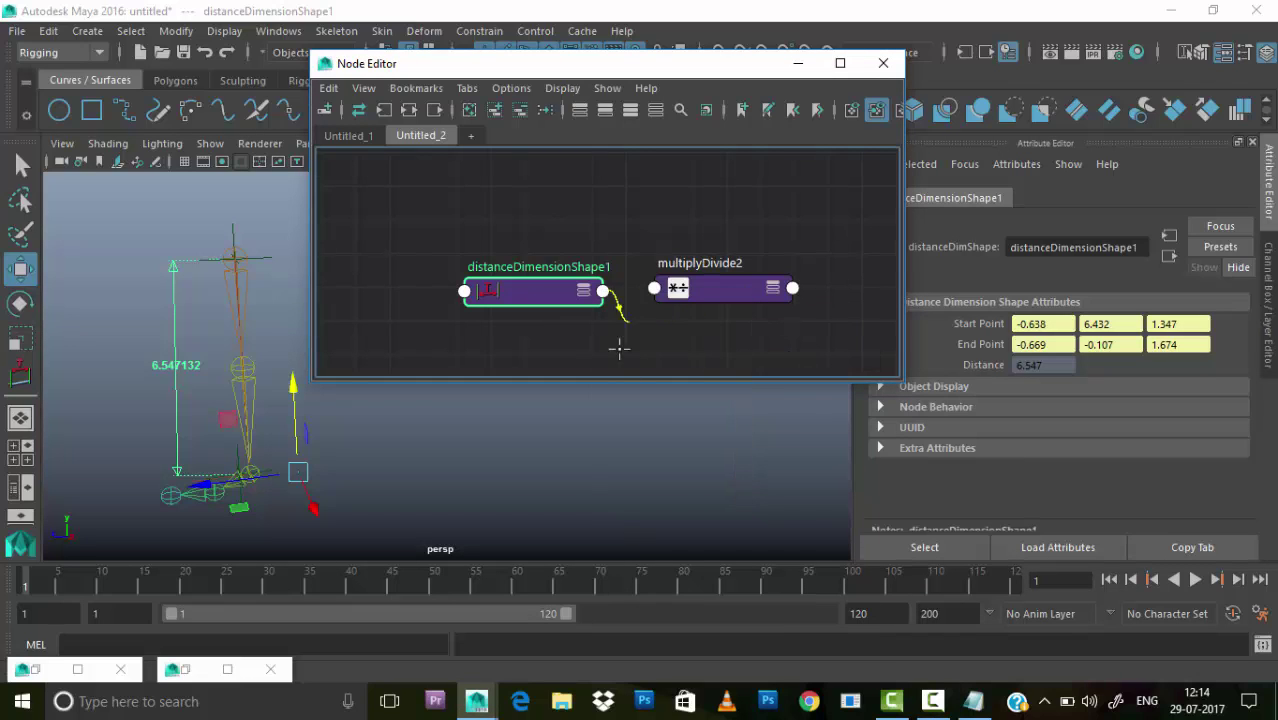
{"action": "left_click", "coordinate": [654, 289]}
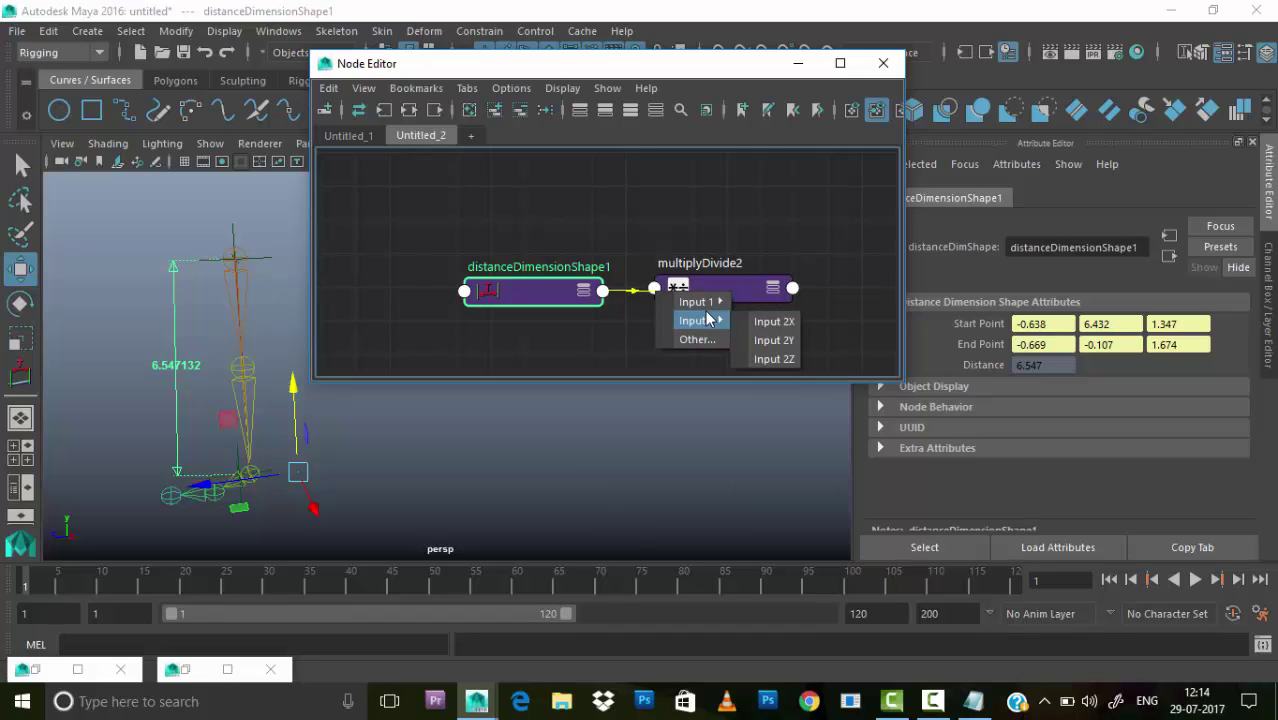
{"action": "mouse_move", "coordinate": [697, 302]}
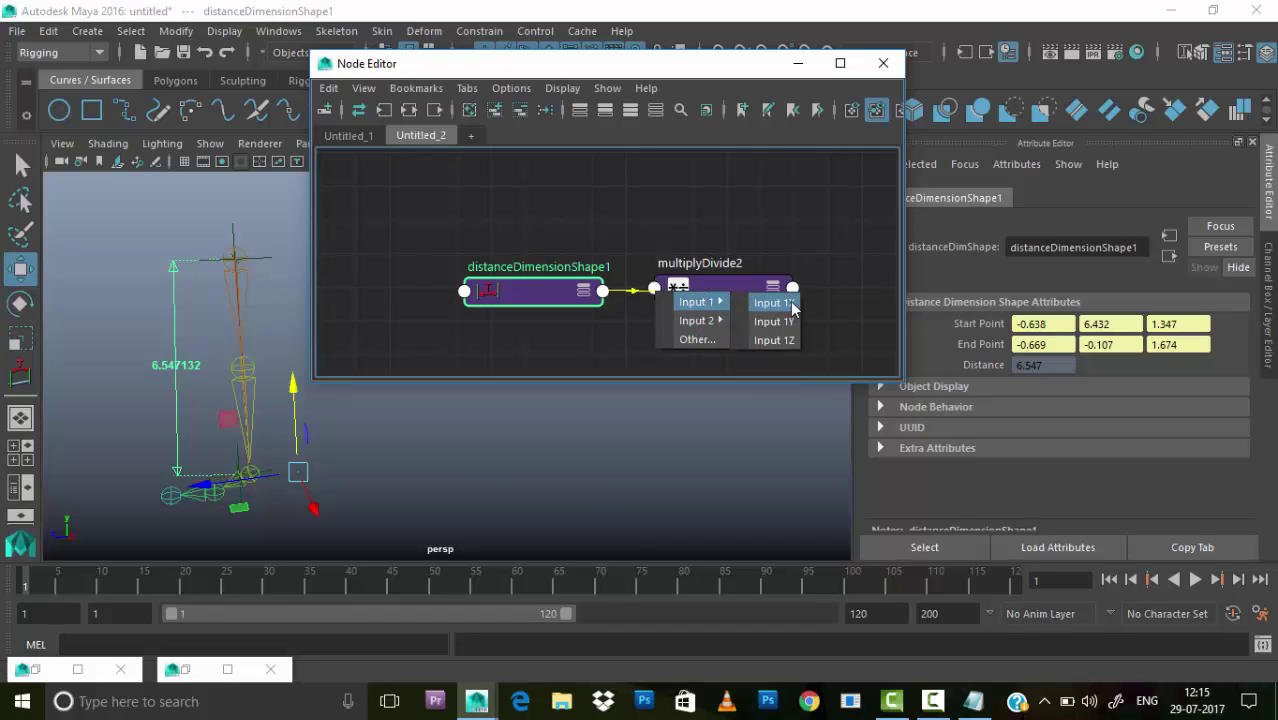
{"action": "left_click", "coordinate": [790, 303]}
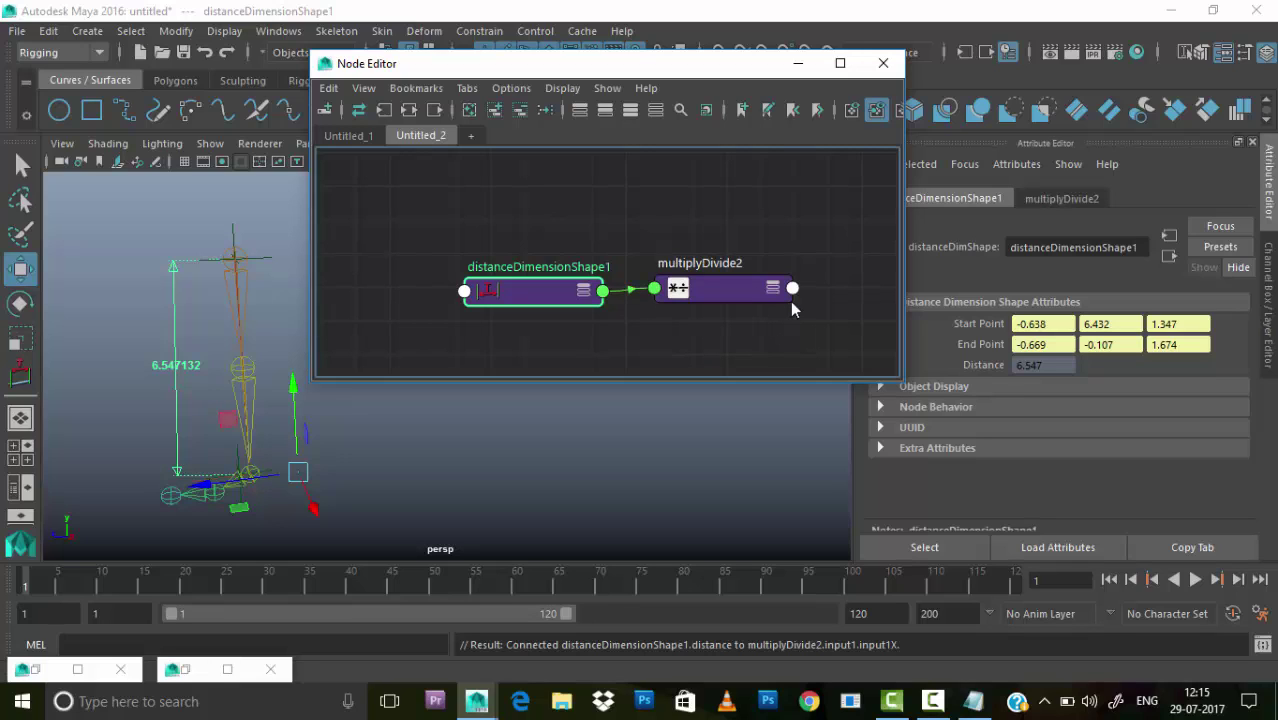
{"action": "left_click_drag", "start_coordinate": [566, 283], "coordinate": [503, 252]}
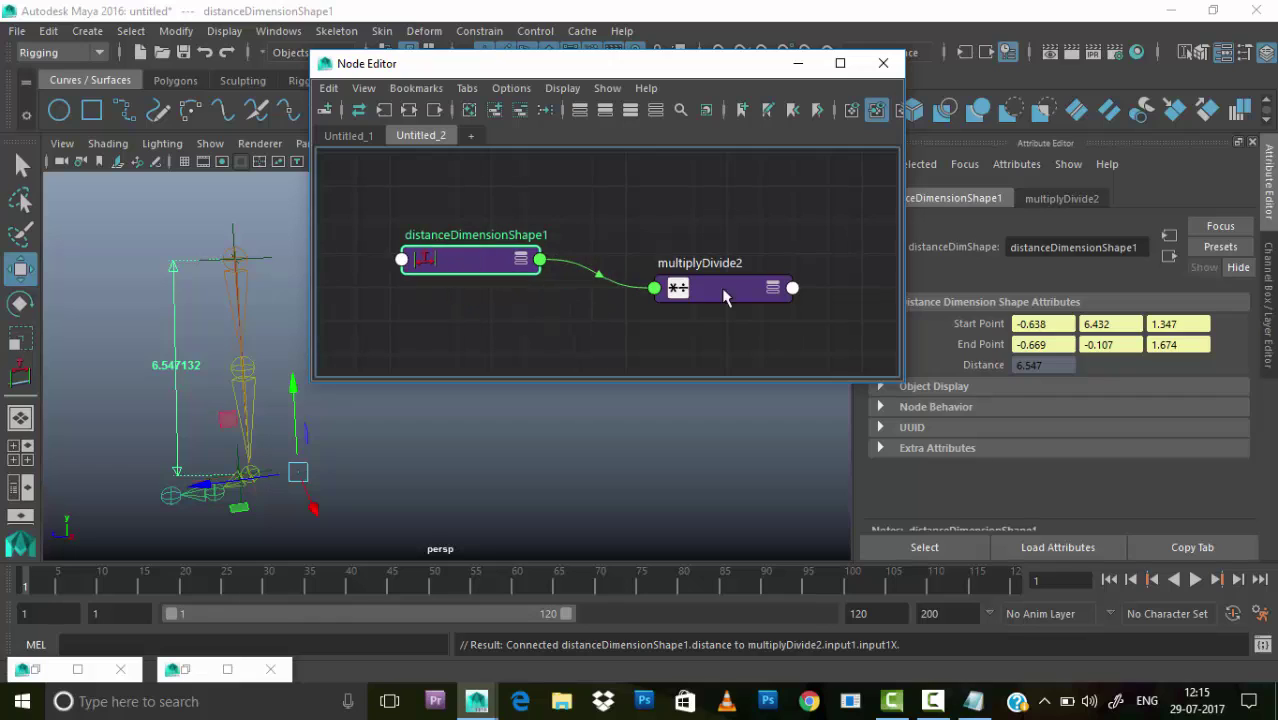
{"action": "left_click_drag", "start_coordinate": [723, 285], "coordinate": [665, 262]}
- Set multiplyDivide2's Operation to Divide and Input 2X to 6.547
{"action": "left_click", "coordinate": [1055, 415]}
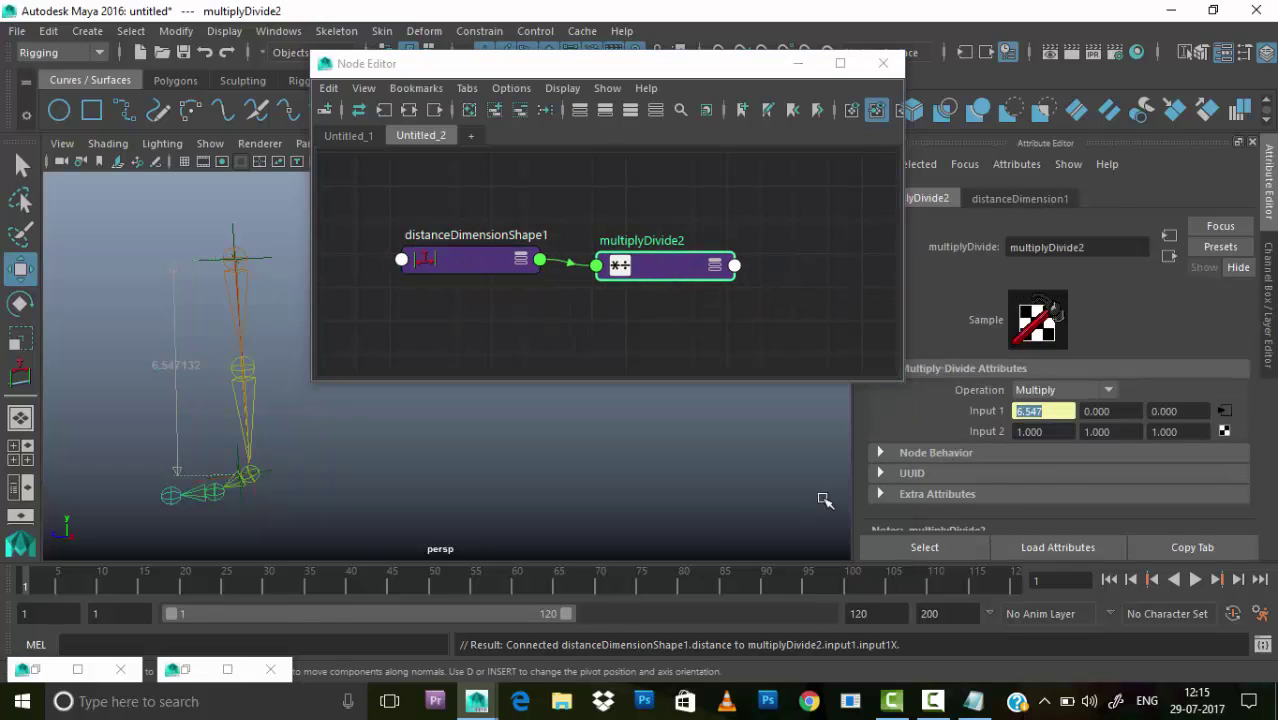
{"action": "left_click", "coordinate": [1073, 398]}
{"action": "left_click", "coordinate": [1040, 448]}
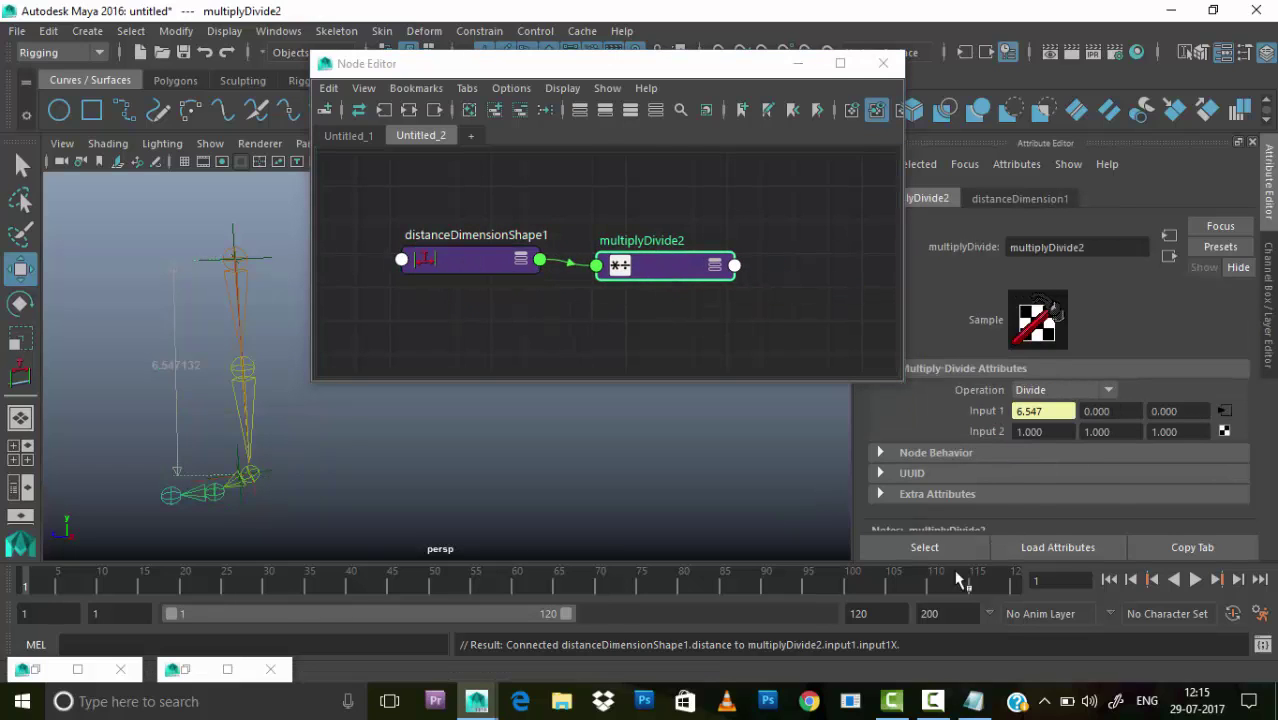
{"action": "left_click", "coordinate": [1060, 390]}
{"action": "left_click", "coordinate": [1038, 450]}
{"action": "left_click", "coordinate": [1060, 432]}
{"action": "type", "text": "6.547"}
{"action": "key", "text": "Return"}
- Move a locator to confirm the division updates, then undo back to the rest pose
{"action": "left_click", "coordinate": [258, 497]}
{"action": "left_click_drag", "start_coordinate": [245, 380], "coordinate": [245, 425]}
{"action": "left_click", "coordinate": [662, 275]}
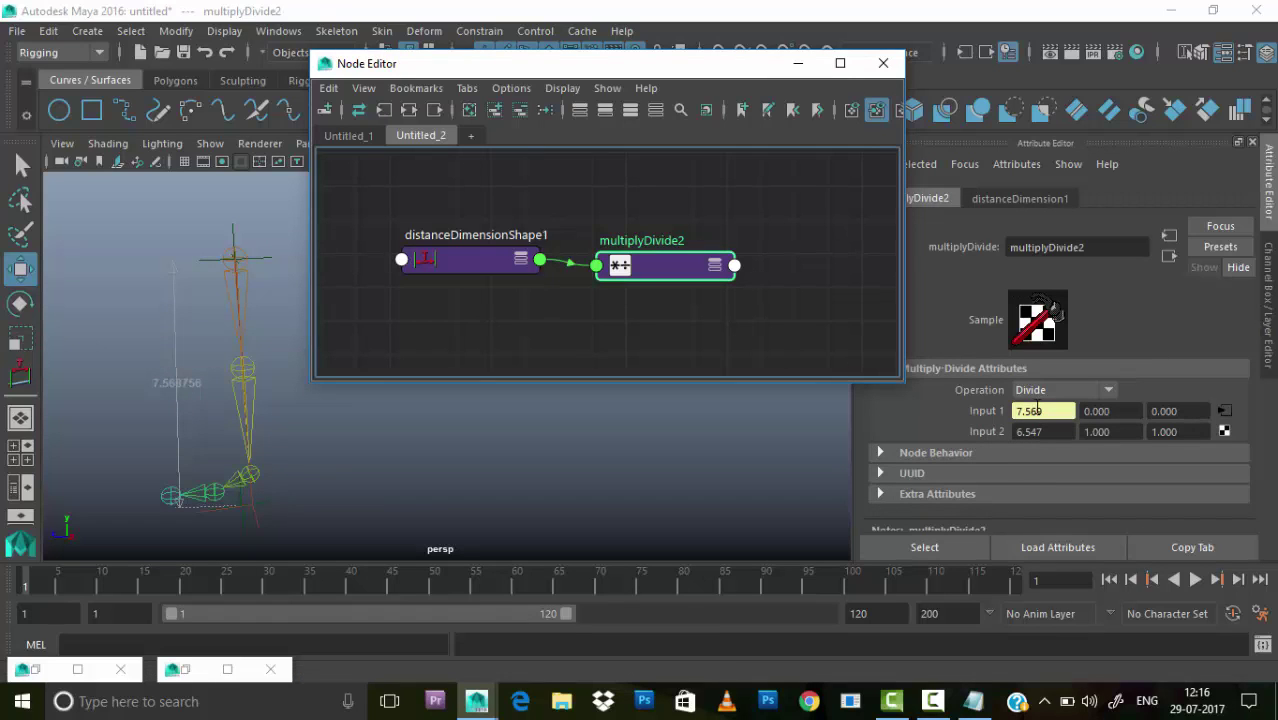
{"action": "left_click", "coordinate": [350, 460]}
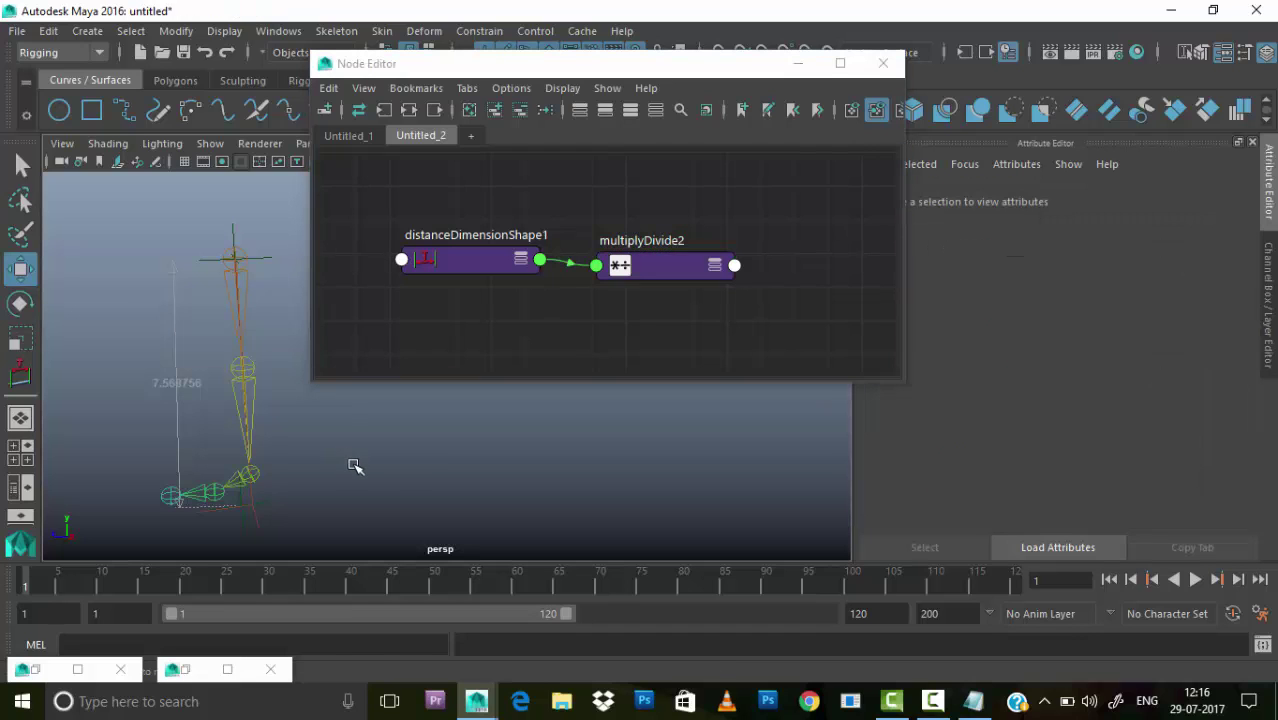
{"action": "key", "text": "ctrl+z"}
{"action": "key", "text": "ctrl+z"}
{"action": "left_click", "coordinate": [362, 478]}
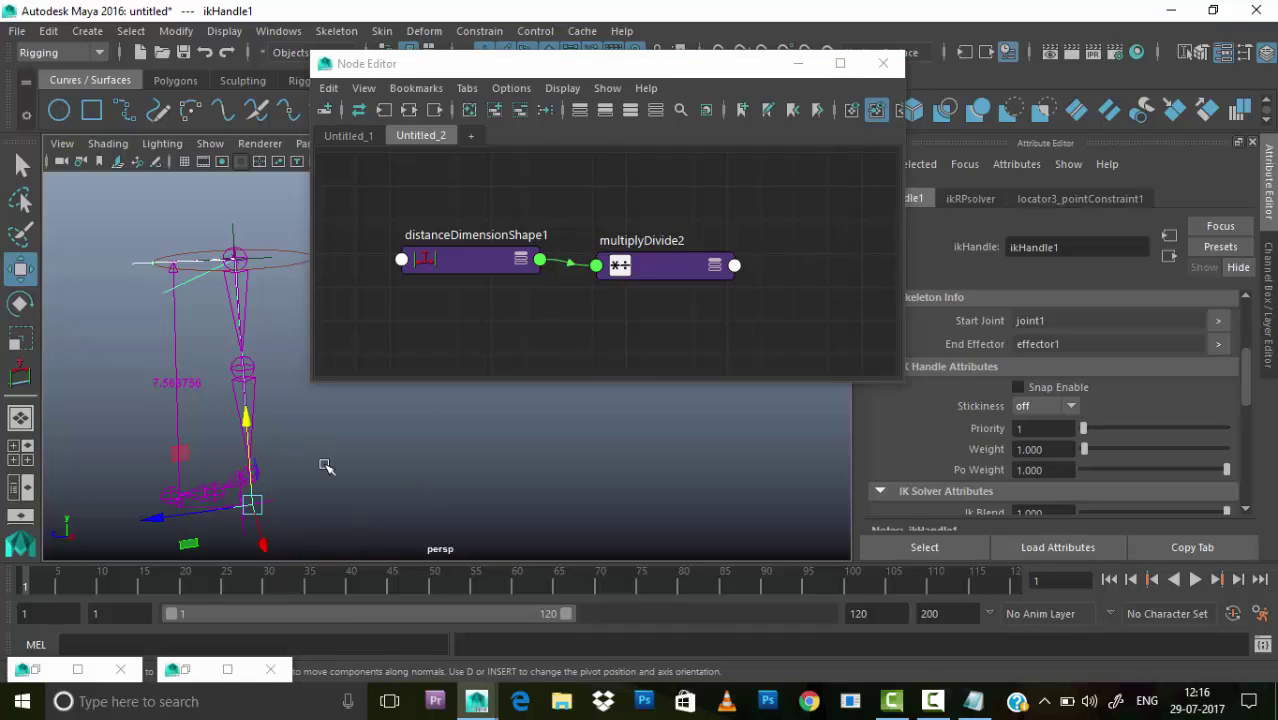
{"action": "key", "text": "ctrl+z"}
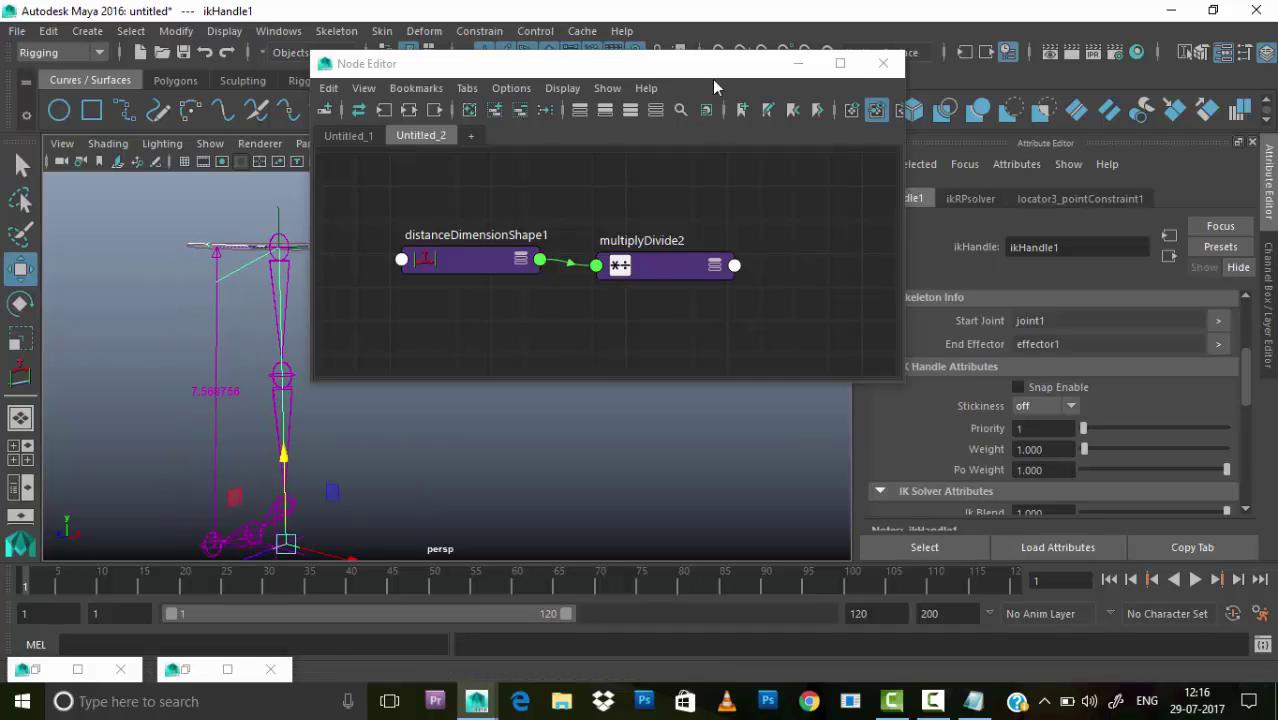
{"action": "left_click_drag", "start_coordinate": [714, 73], "coordinate": [770, 141]}
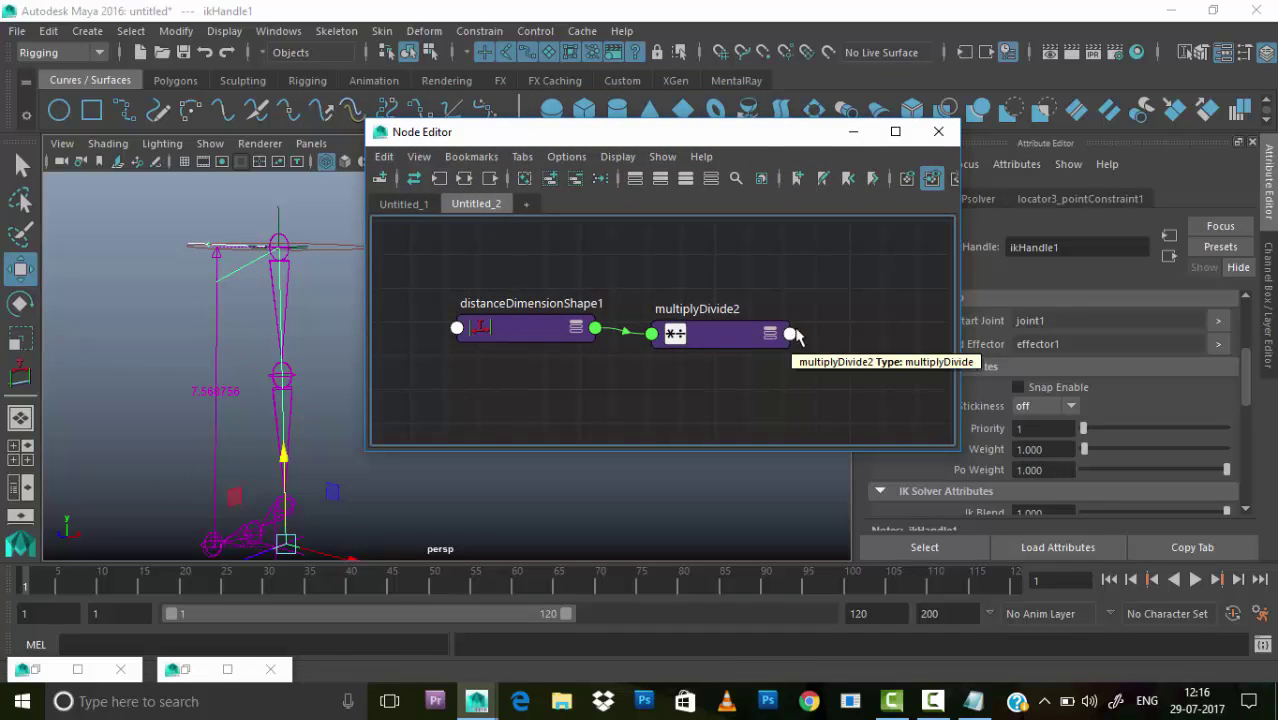
- Create a condition node by typing 'cond' and place condition1 under multiplyDivide2
{"action": "key", "text": "Tab"}
{"action": "type", "text": "con"}
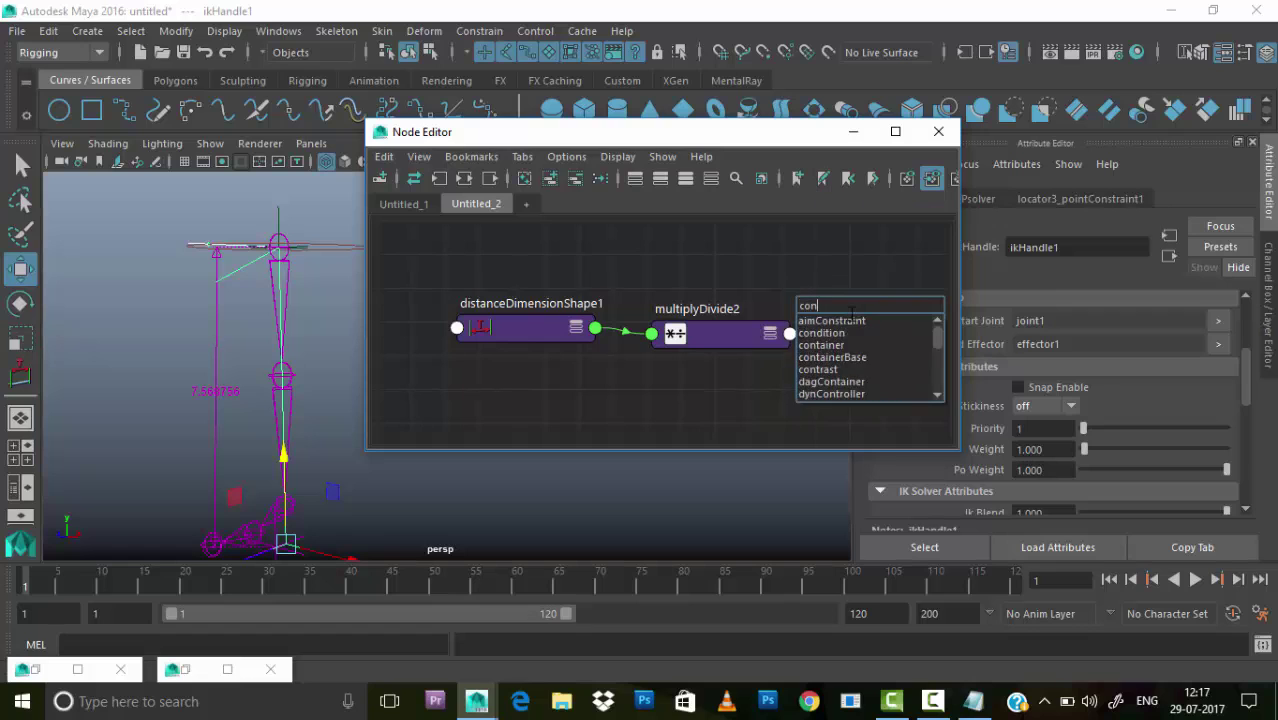
{"action": "type", "text": "d"}
{"action": "left_click", "coordinate": [840, 327]}
{"action": "left_click_drag", "start_coordinate": [866, 311], "coordinate": [732, 410]}
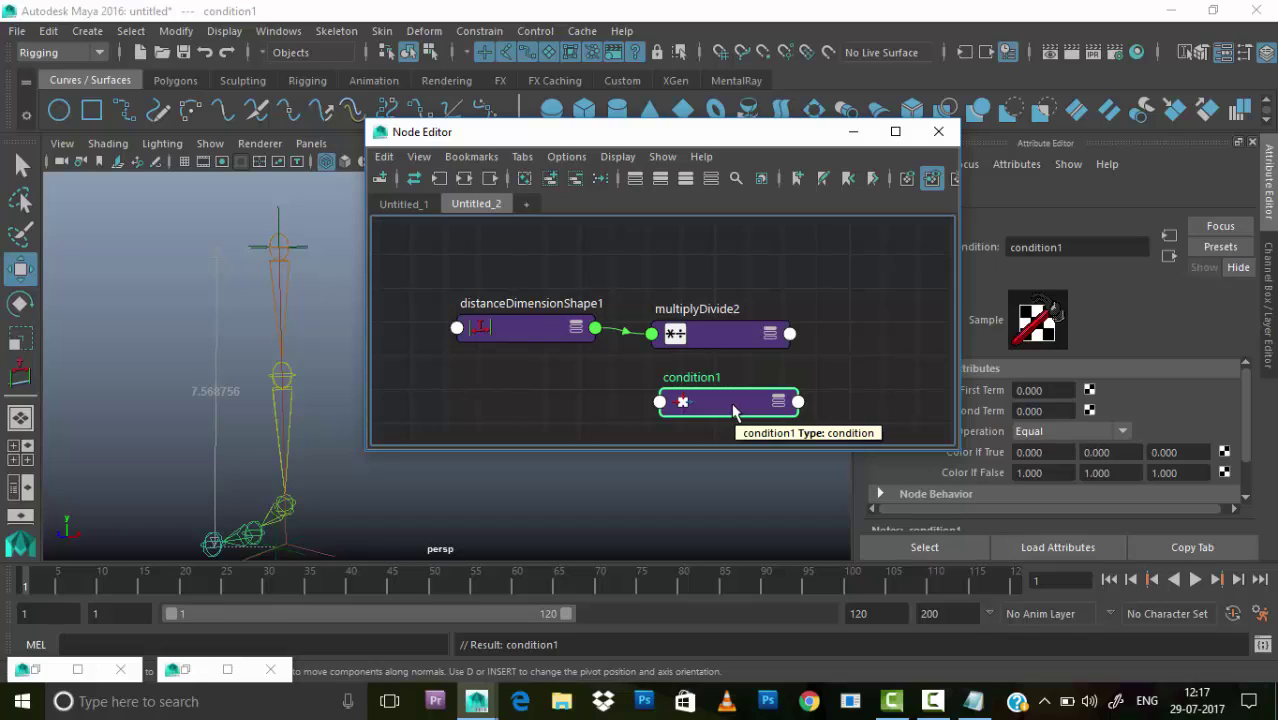
{"action": "left_click_drag", "start_coordinate": [732, 410], "coordinate": [713, 388]}
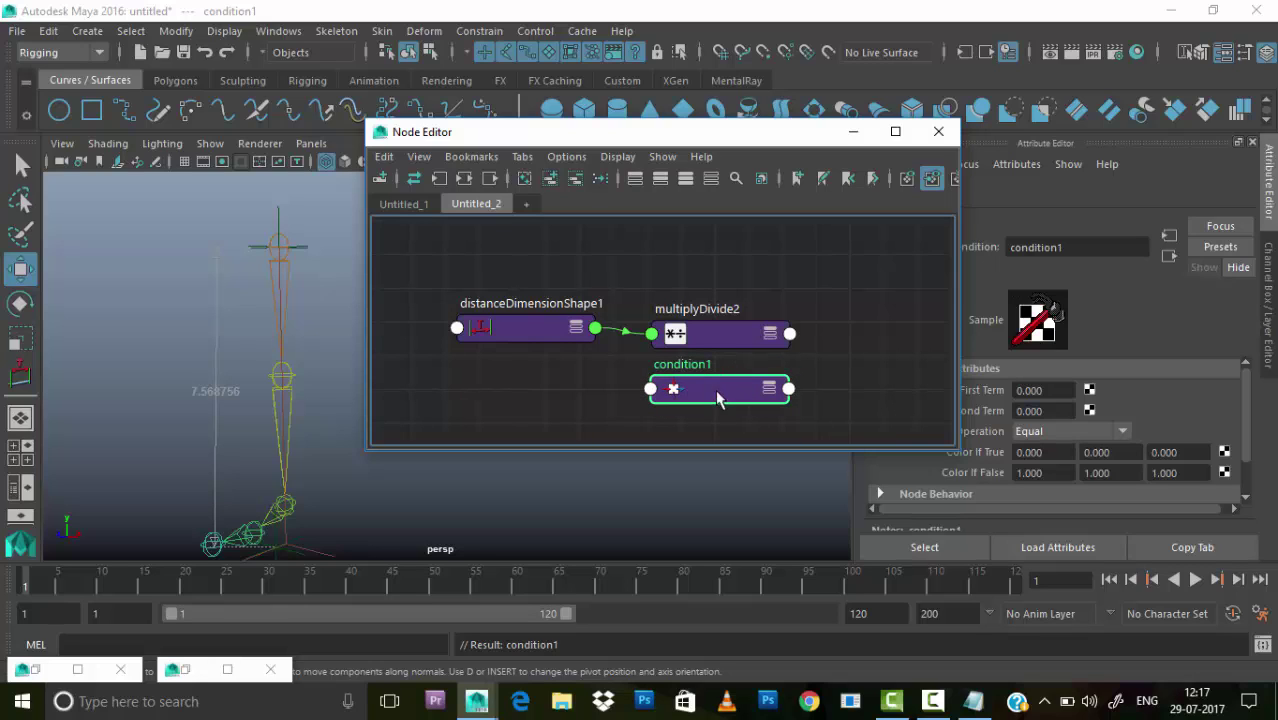
{"action": "left_click_drag", "start_coordinate": [716, 397], "coordinate": [721, 397]}
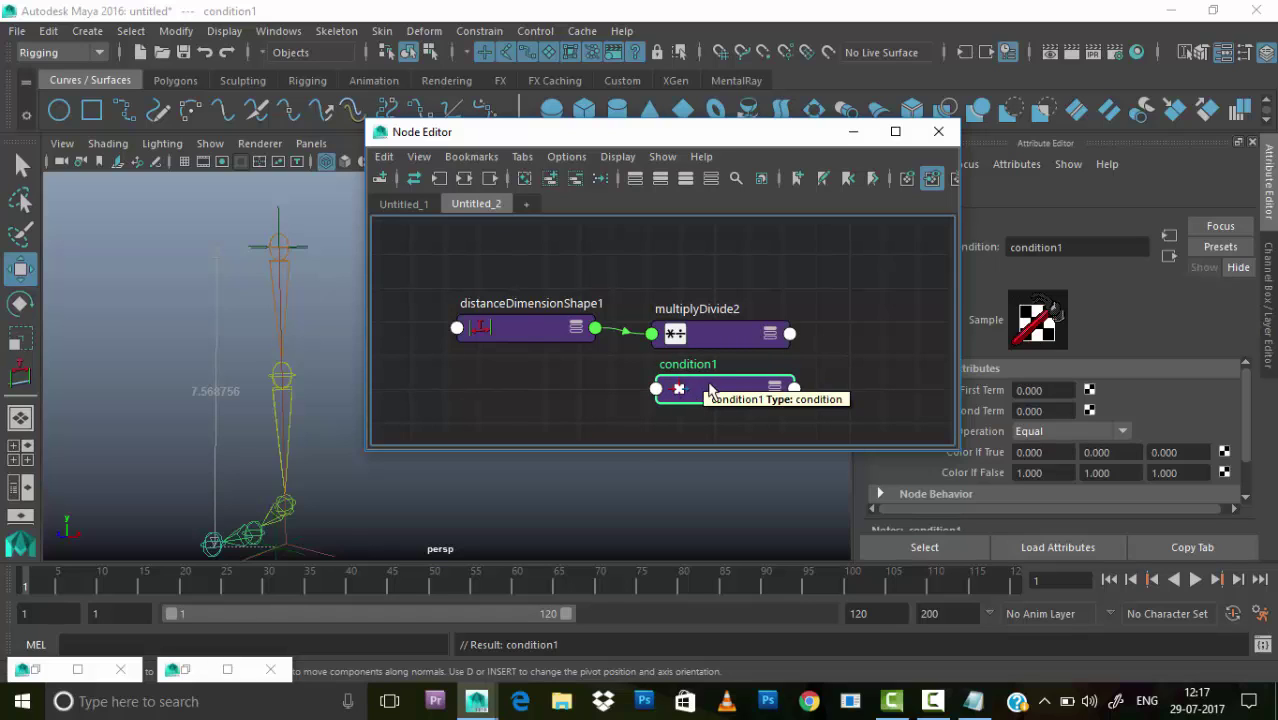
{"action": "left_click_drag", "start_coordinate": [813, 134], "coordinate": [697, 134]}
- Set condition1's Operation to Greater or Equal
{"action": "left_click", "coordinate": [1070, 431]}
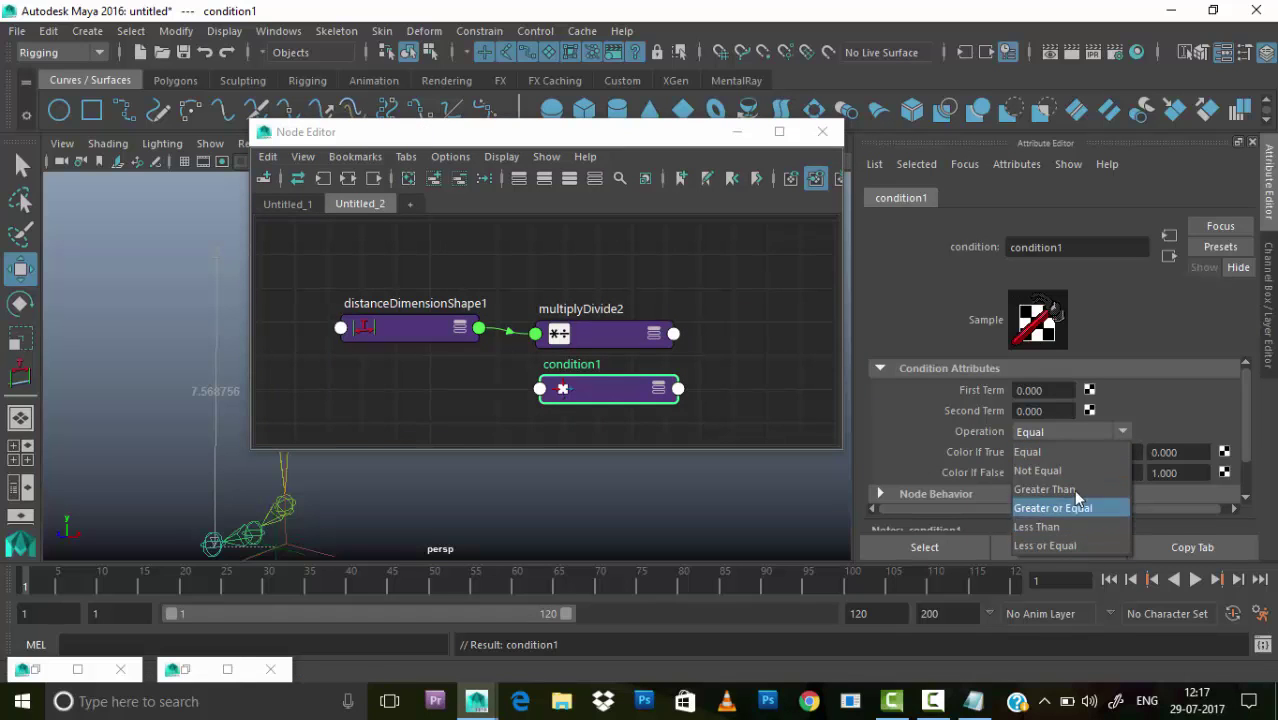
{"action": "left_click", "coordinate": [1058, 452]}
{"action": "left_click", "coordinate": [1090, 431]}
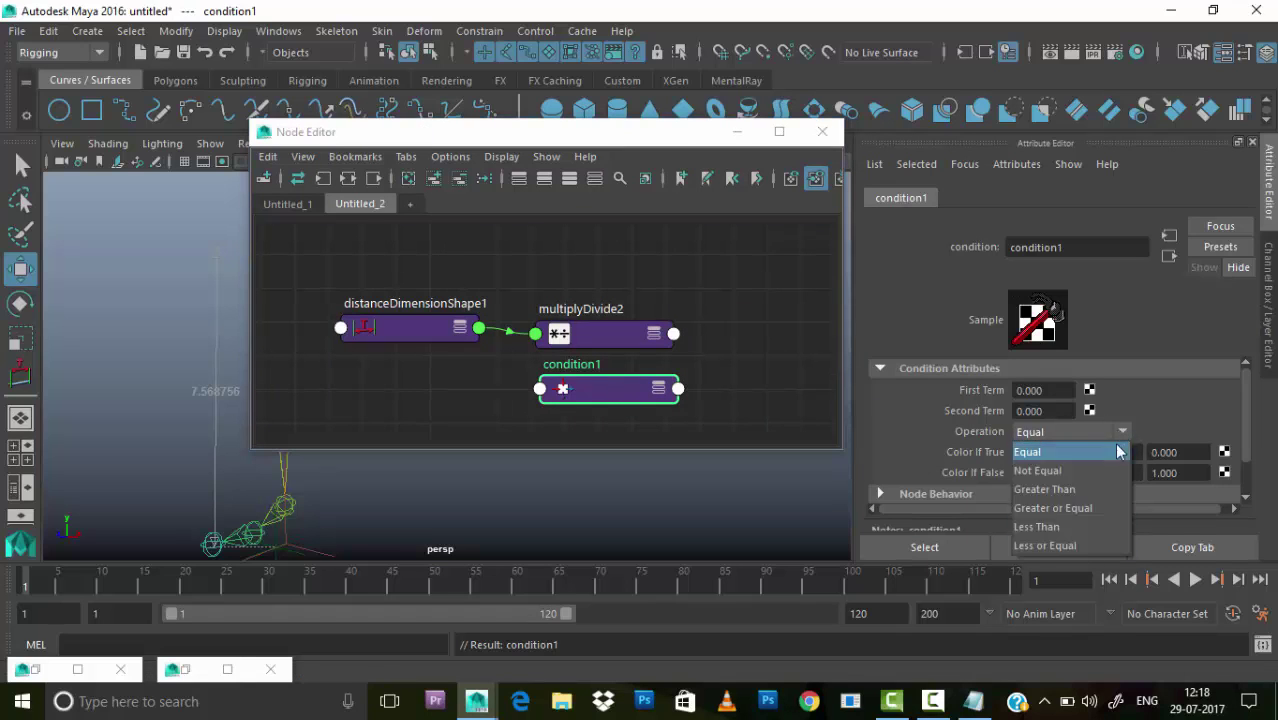
{"action": "left_click", "coordinate": [1088, 511]}
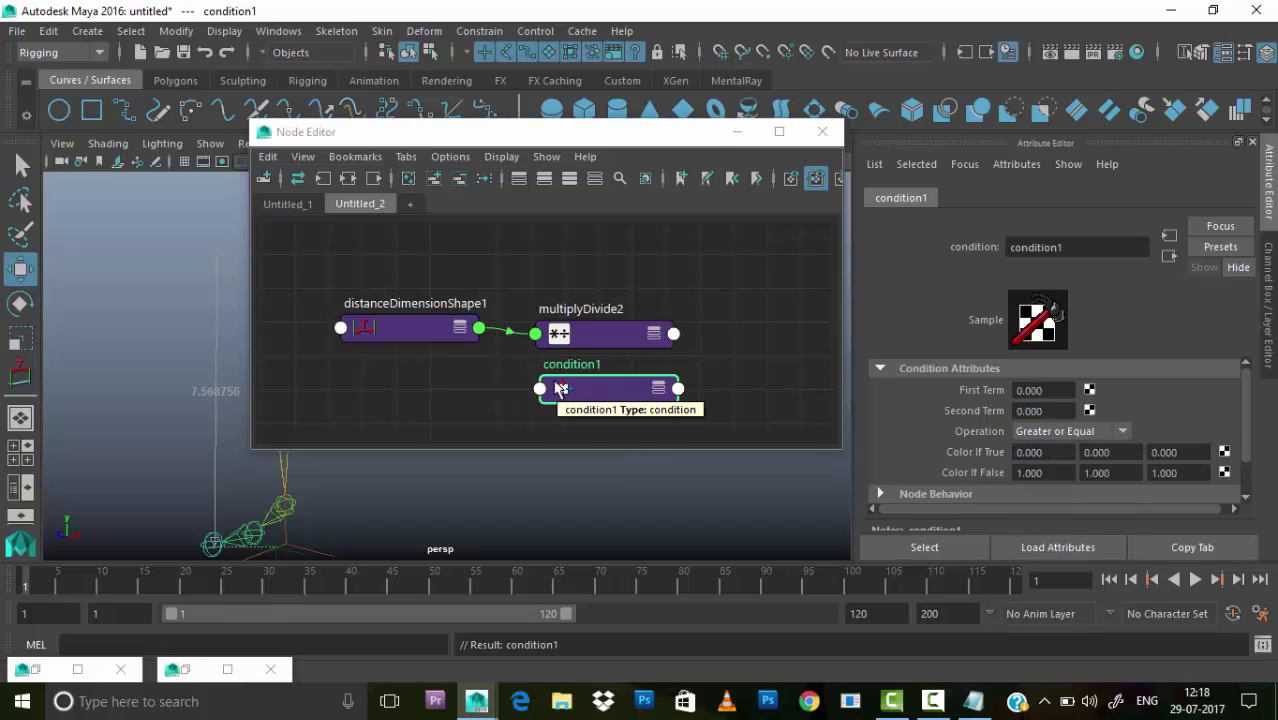
{"action": "double_click", "coordinate": [1040, 390]}
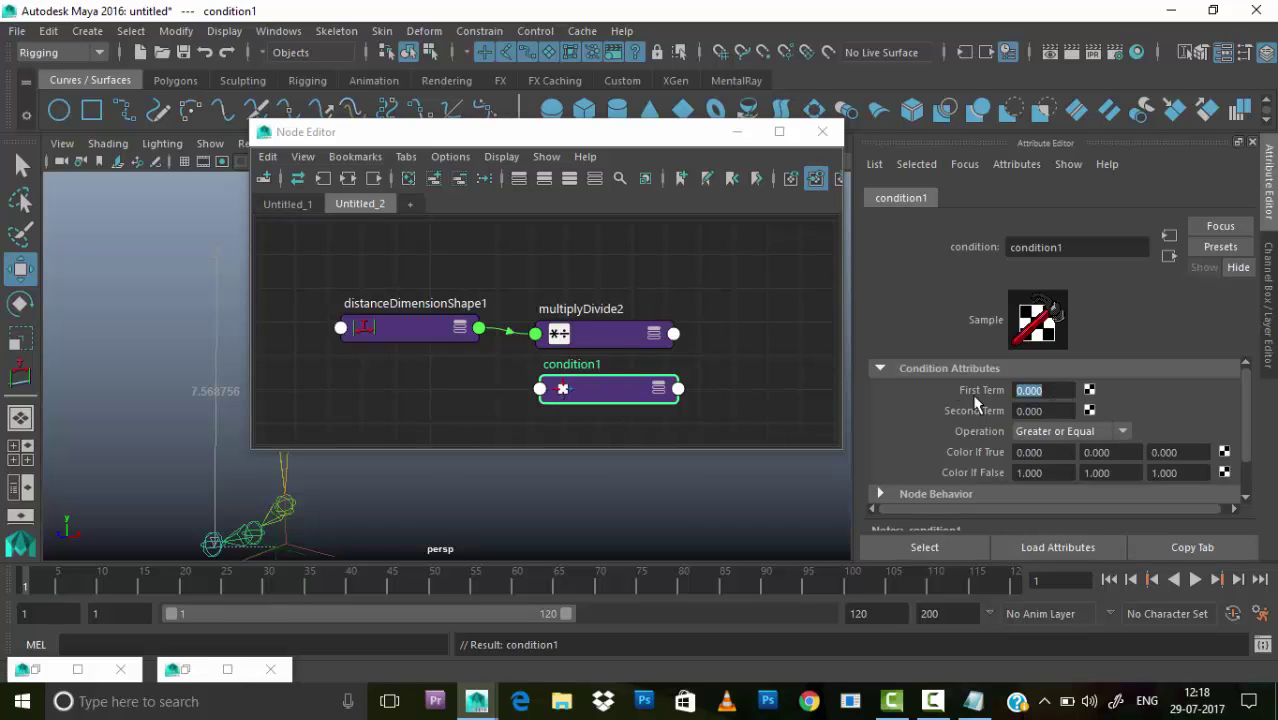
- Inspect multiplyDivide2's attributes in the Node Editor, leaving Input 1 unchanged
{"action": "left_click", "coordinate": [605, 333]}
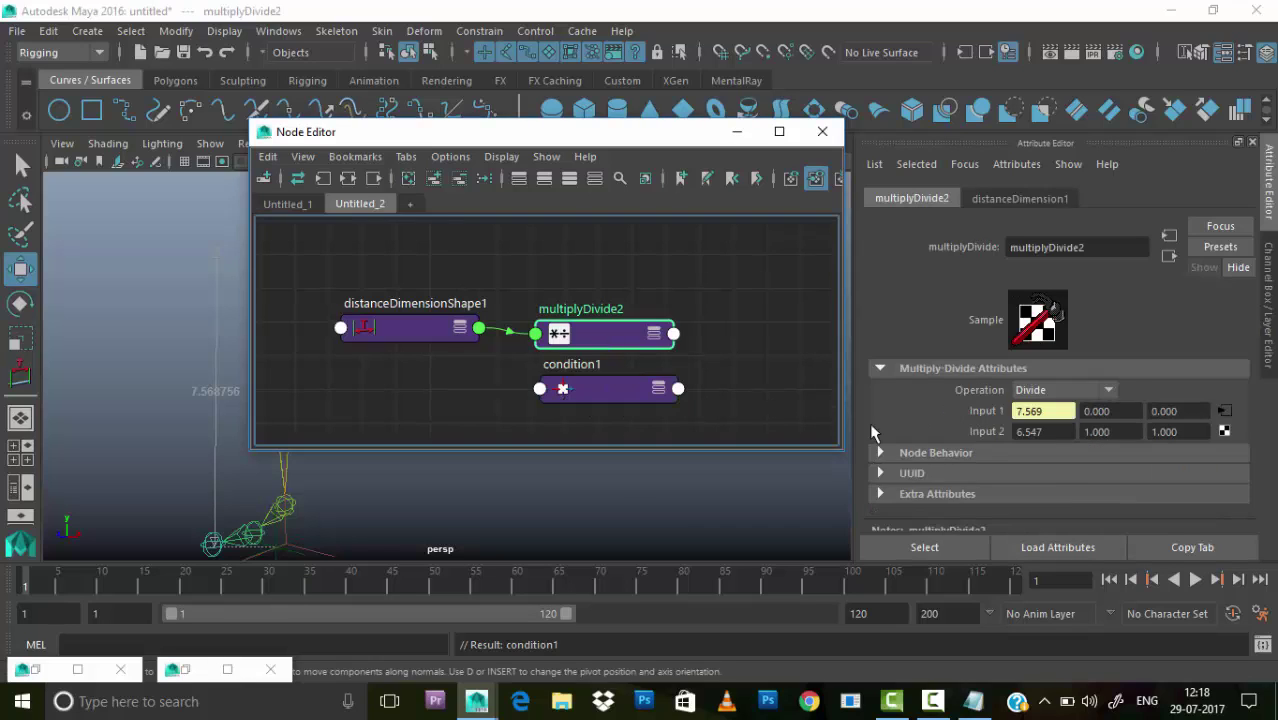
{"action": "left_click_drag", "start_coordinate": [612, 133], "coordinate": [745, 114]}
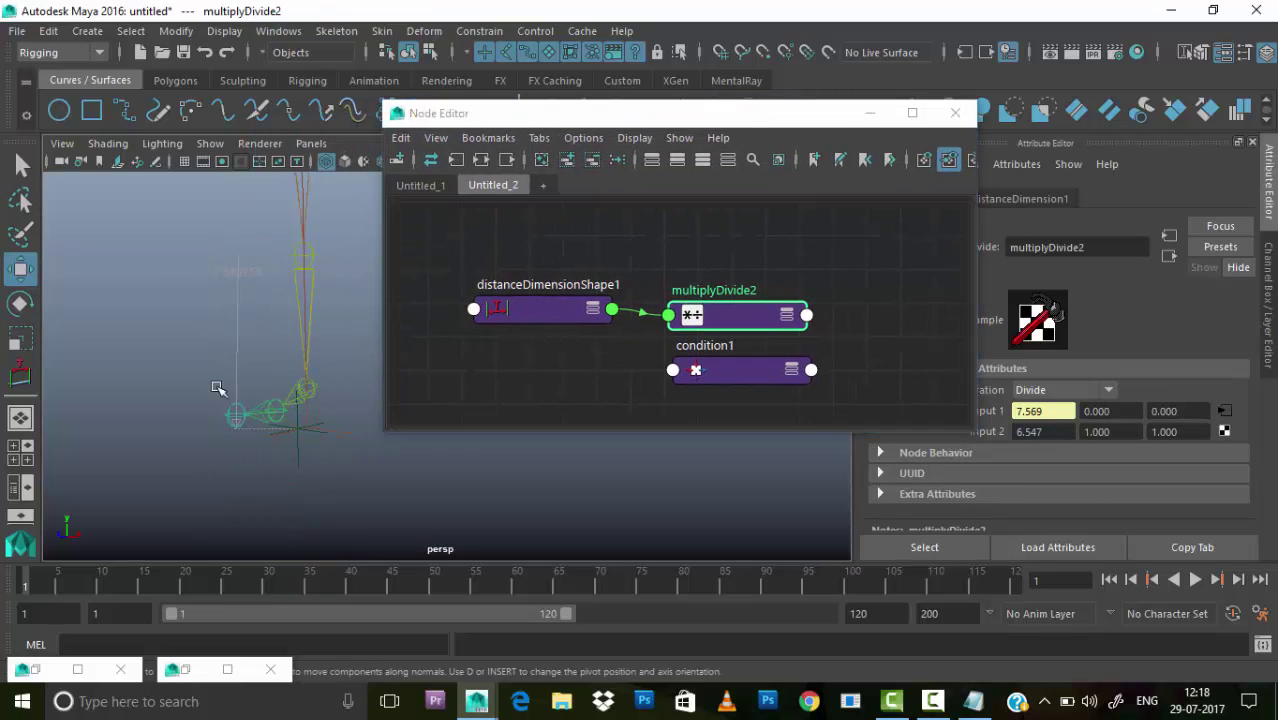
{"action": "left_click", "coordinate": [292, 478]}
{"action": "left_click", "coordinate": [1268, 320]}
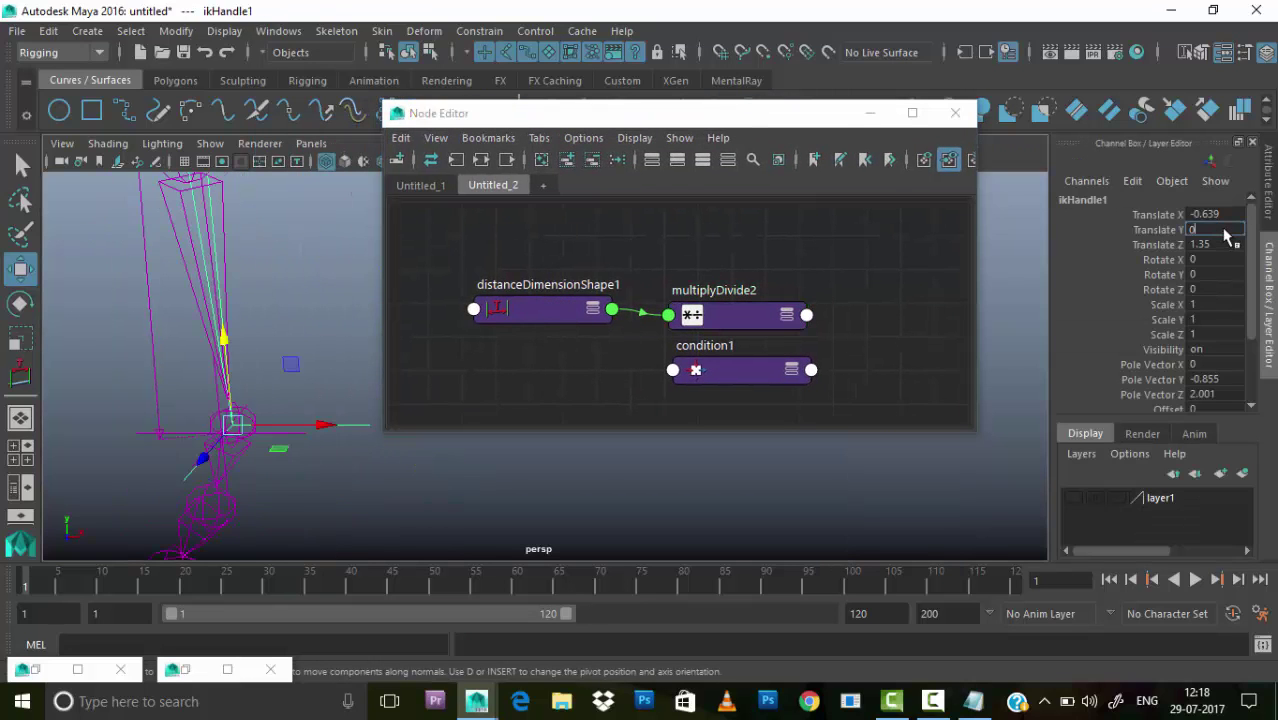
{"action": "left_click", "coordinate": [740, 318]}
{"action": "double_click", "coordinate": [740, 318]}
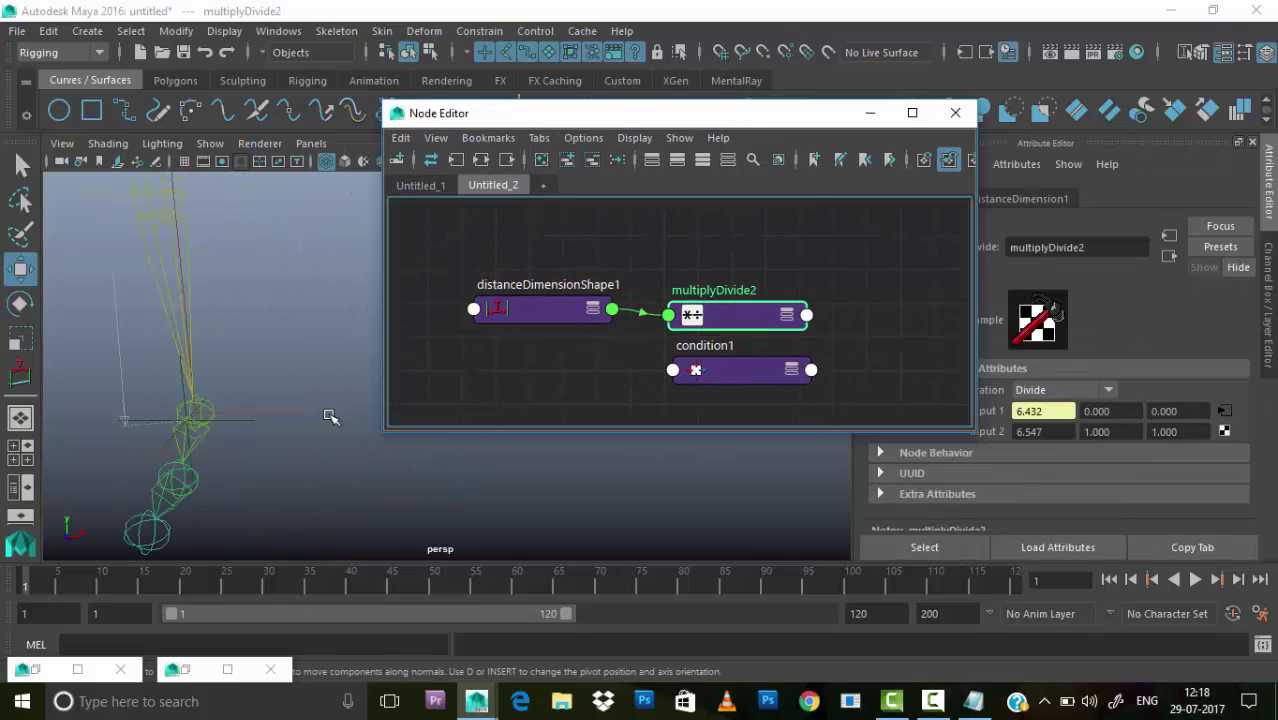
{"action": "double_click", "coordinate": [1060, 411]}
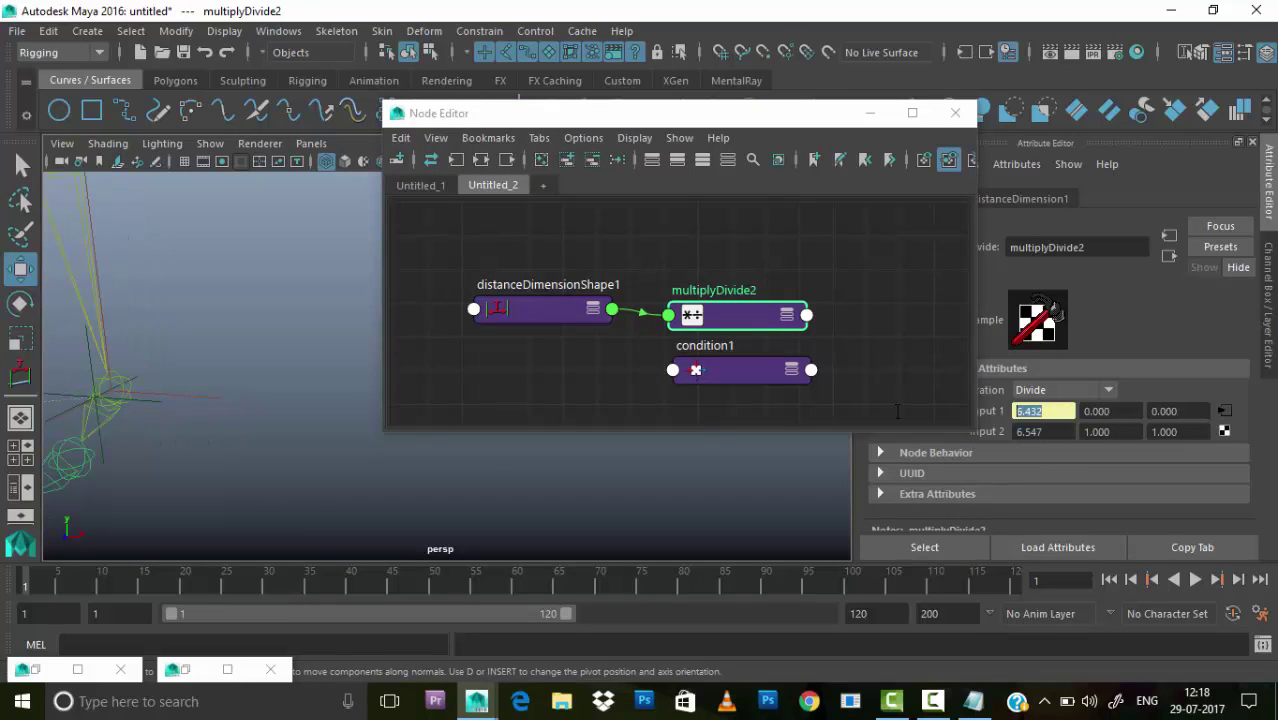
{"action": "key", "text": "Return"}
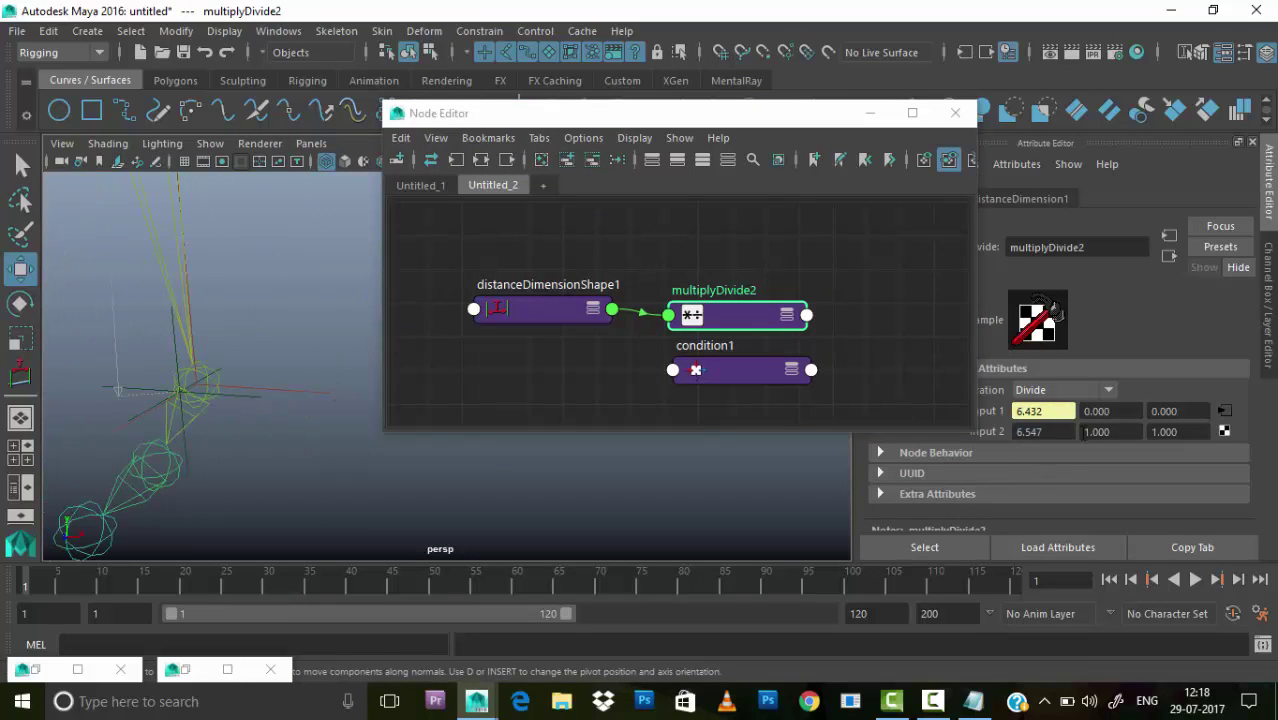
- Move ikHandle1 and check the measured leg distance on multiplyDivide2
{"action": "left_click", "coordinate": [186, 285]}
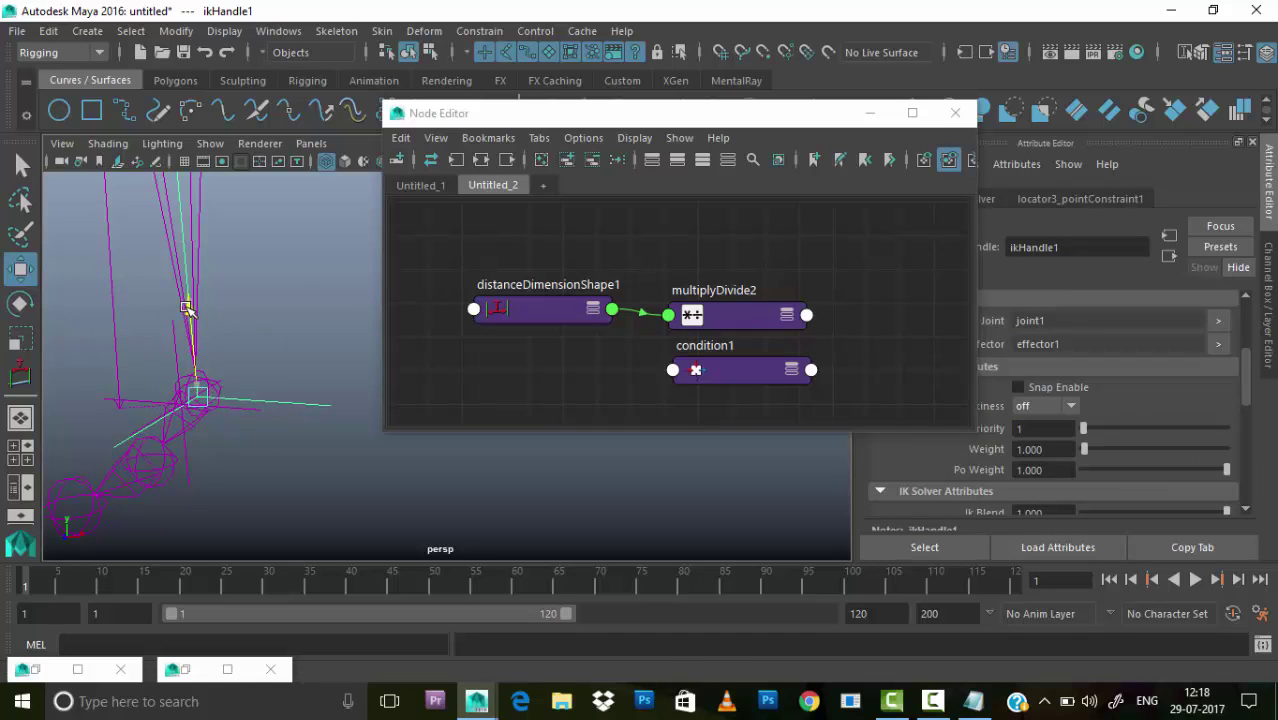
{"action": "left_click", "coordinate": [310, 467]}
{"action": "left_click", "coordinate": [745, 318]}
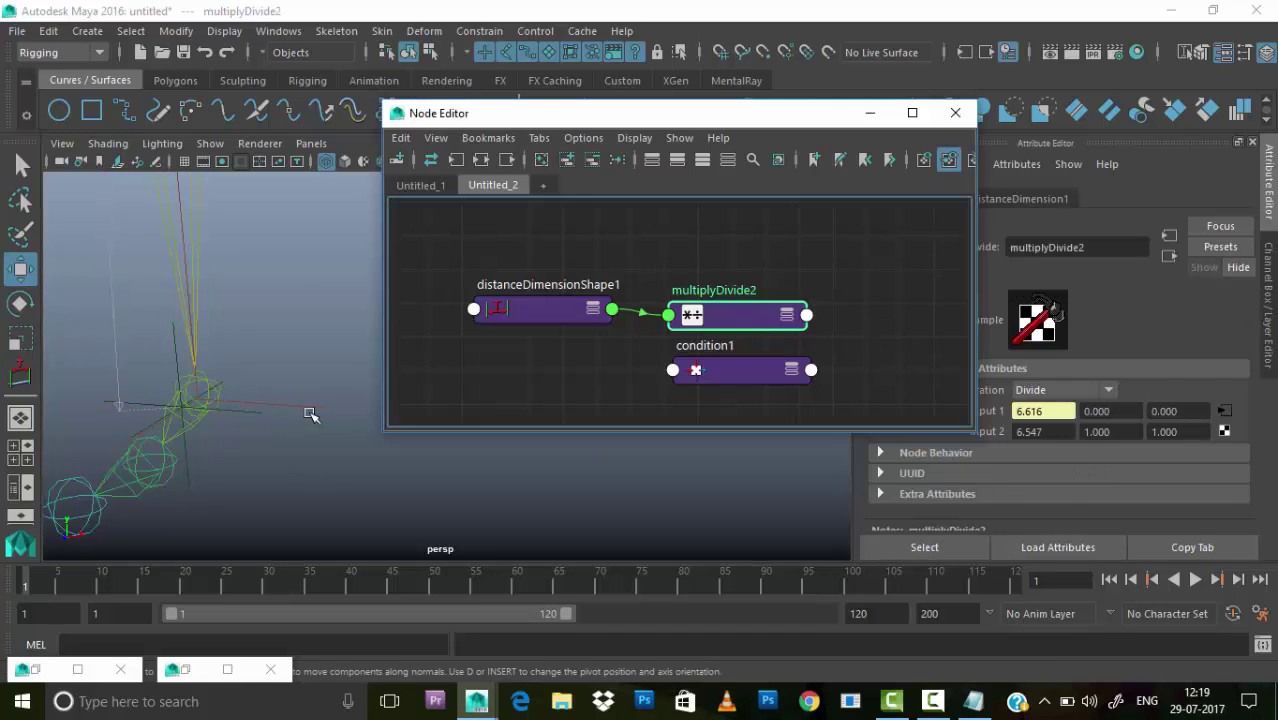
{"action": "left_click", "coordinate": [188, 311]}
{"action": "left_click", "coordinate": [189, 303]}
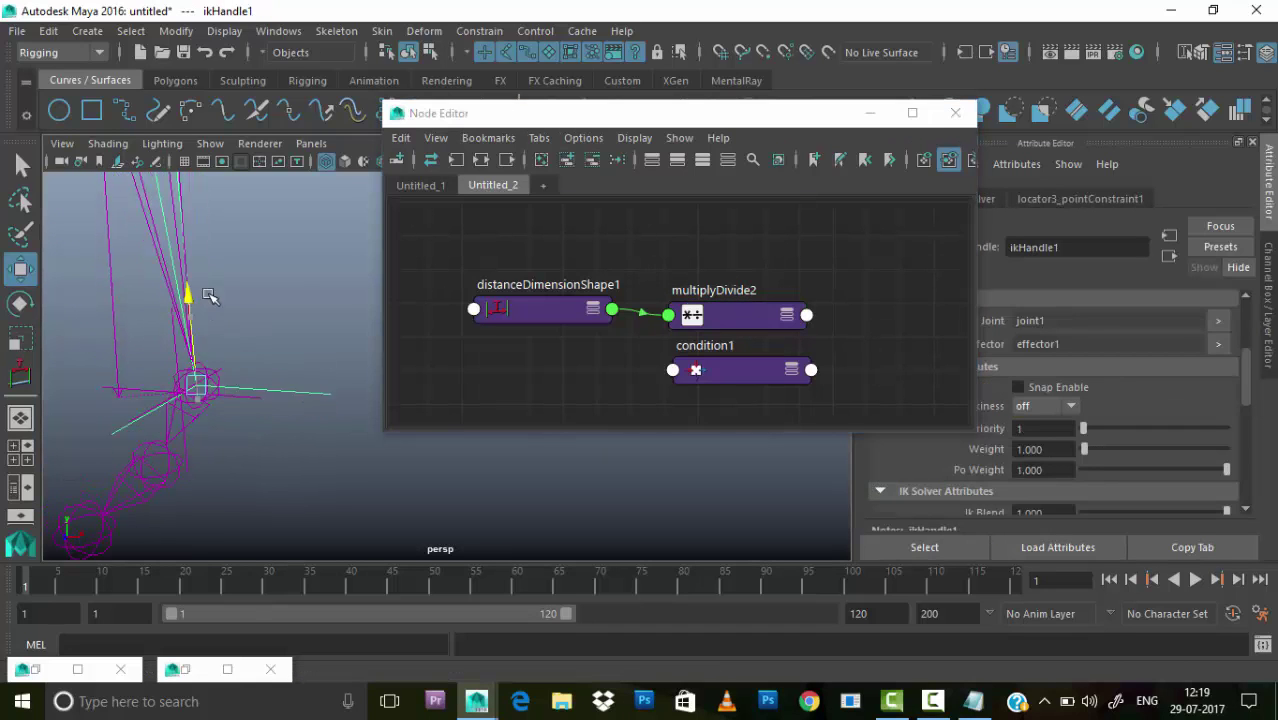
- Enter 6.487 as multiplyDivide2's Input 2X value
{"action": "left_click", "coordinate": [708, 320]}
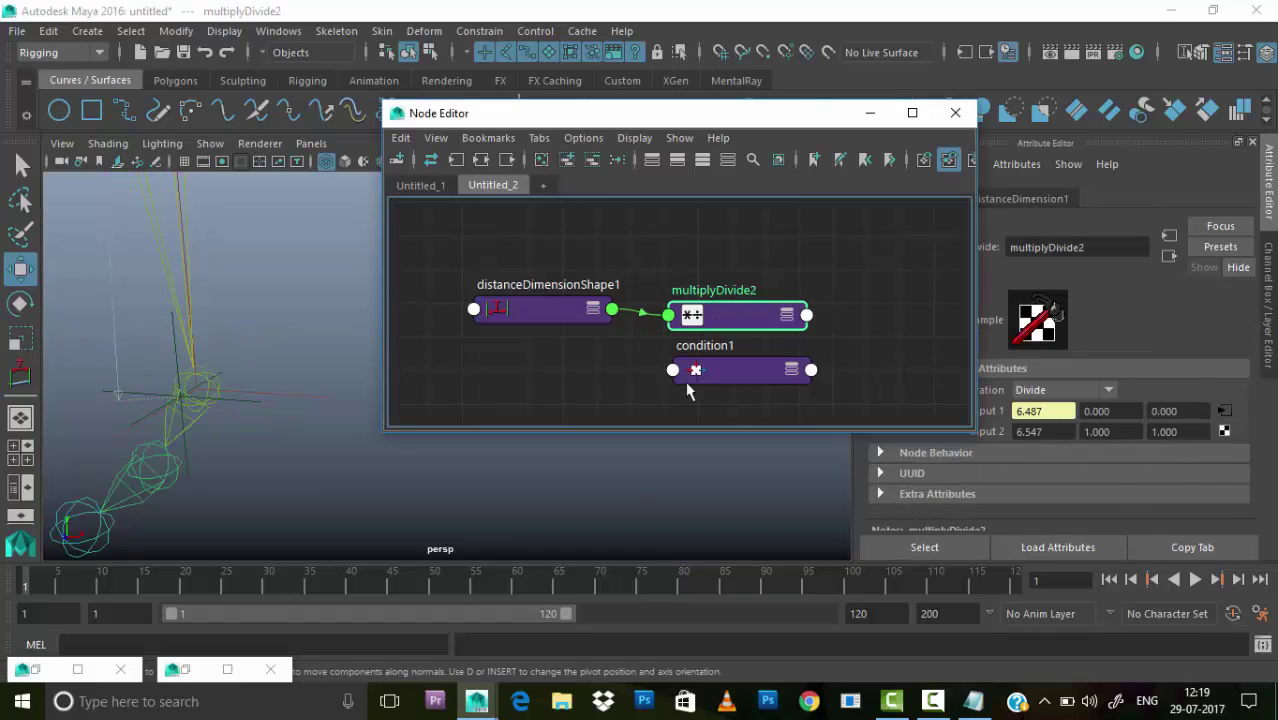
{"action": "left_click", "coordinate": [1040, 431]}
{"action": "type", "text": "6.48"}
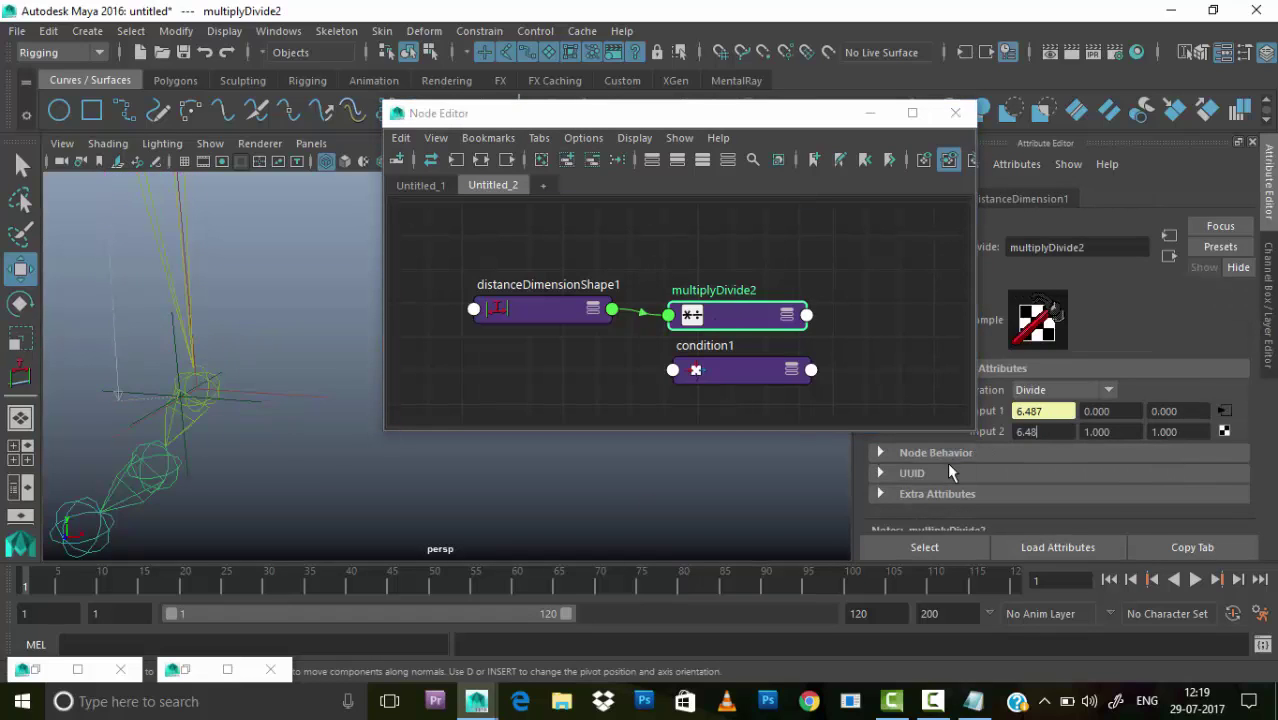
{"action": "type", "text": "7"}
{"action": "key", "text": "Return"}
{"action": "left_click", "coordinate": [757, 321]}
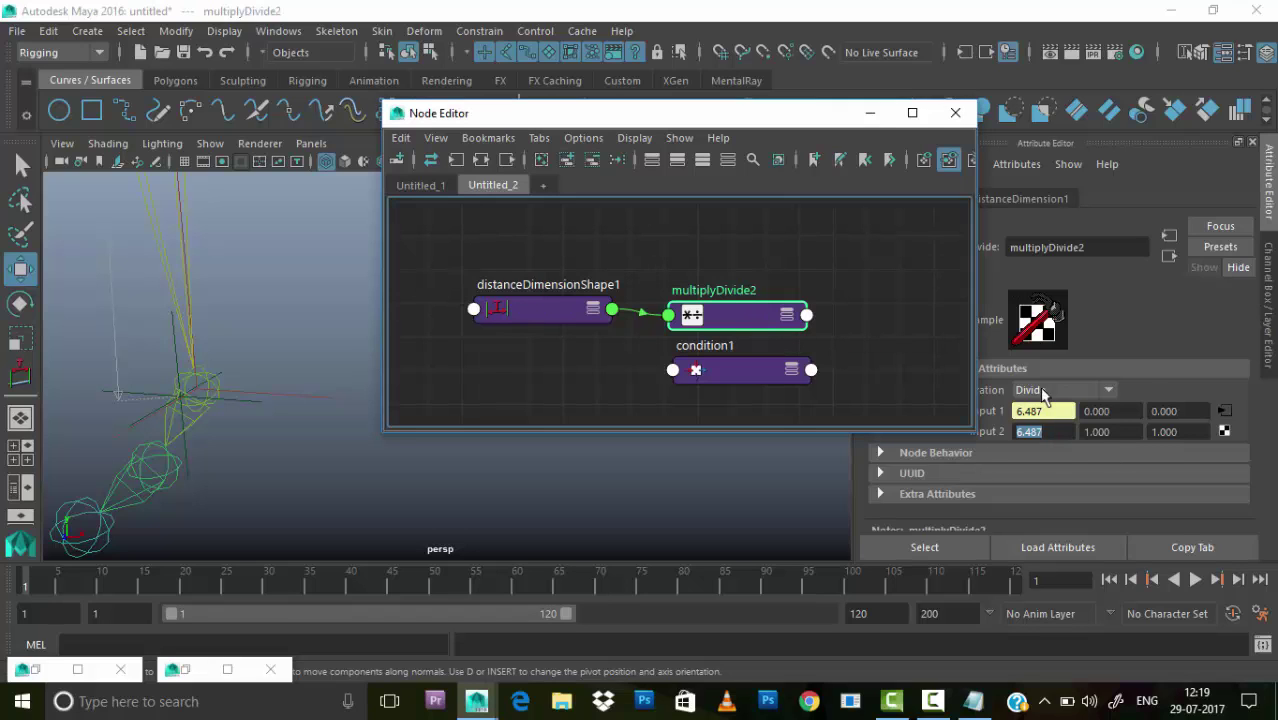
{"action": "left_click", "coordinate": [1058, 411]}
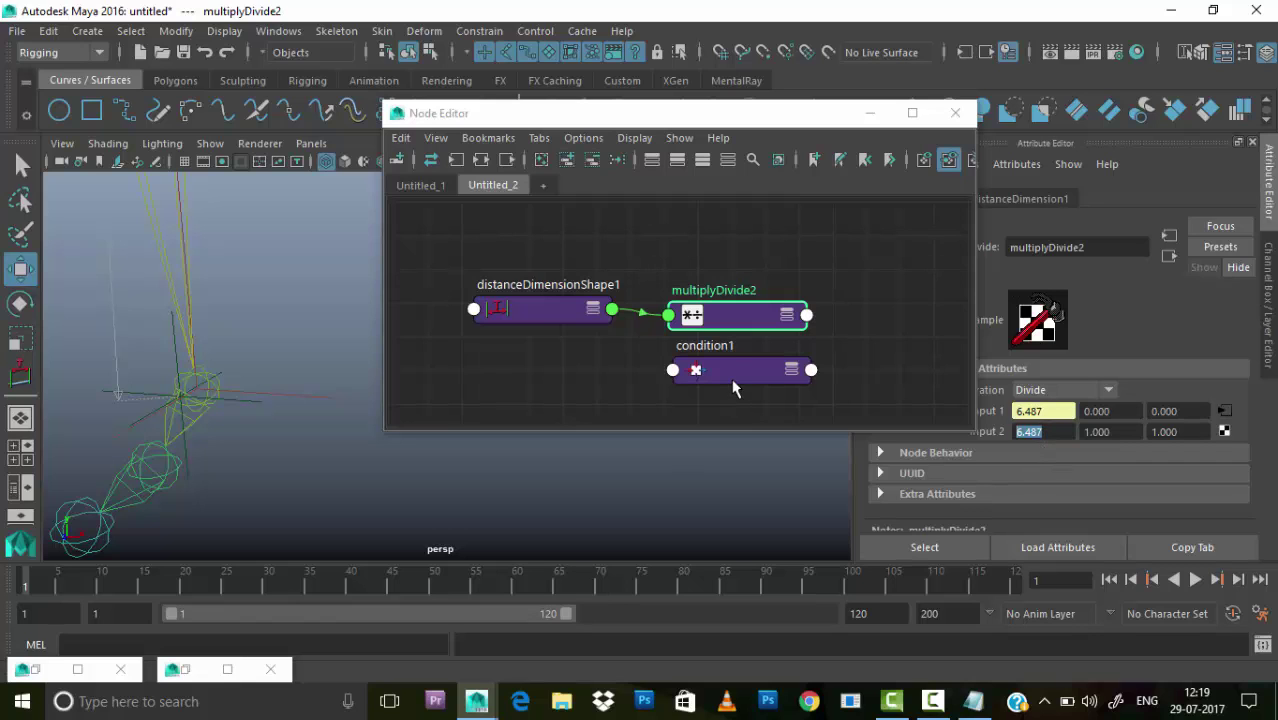
- Connect distanceDimensionShape1's distance to condition1's First Term
{"action": "left_click", "coordinate": [612, 309]}
{"action": "left_click", "coordinate": [665, 336]}
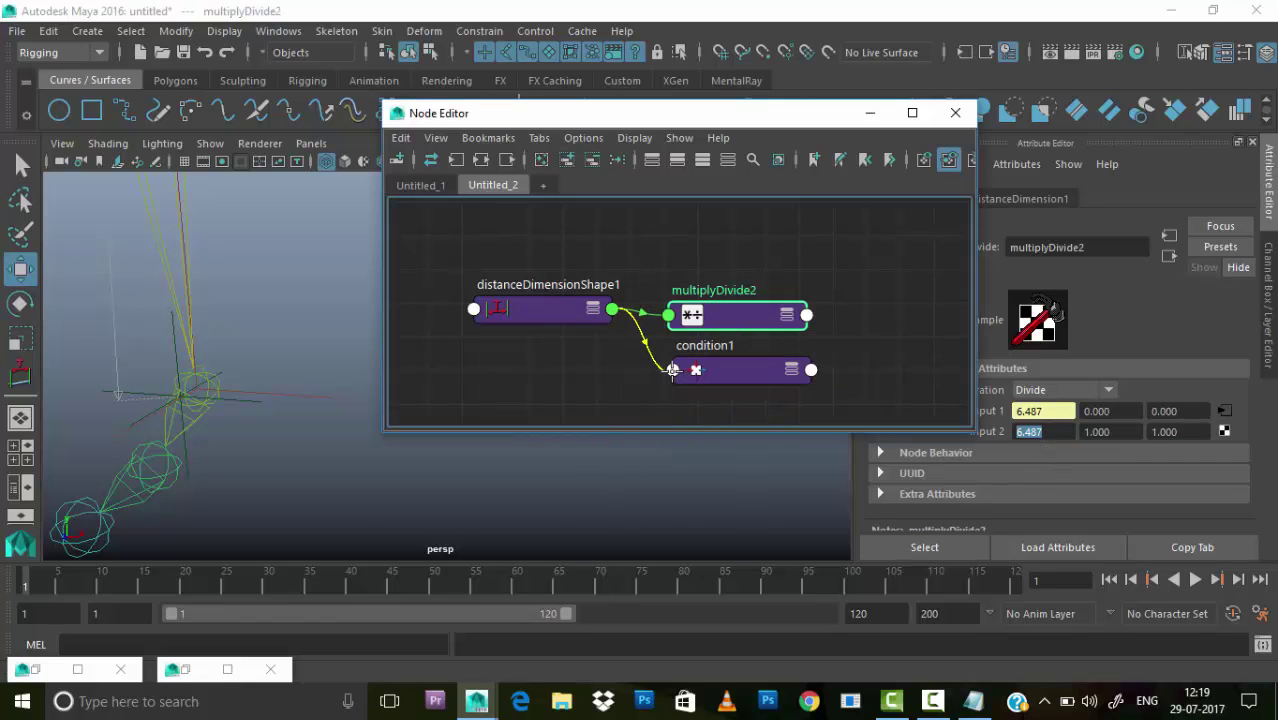
{"action": "left_click", "coordinate": [673, 370]}
{"action": "left_click", "coordinate": [705, 421]}
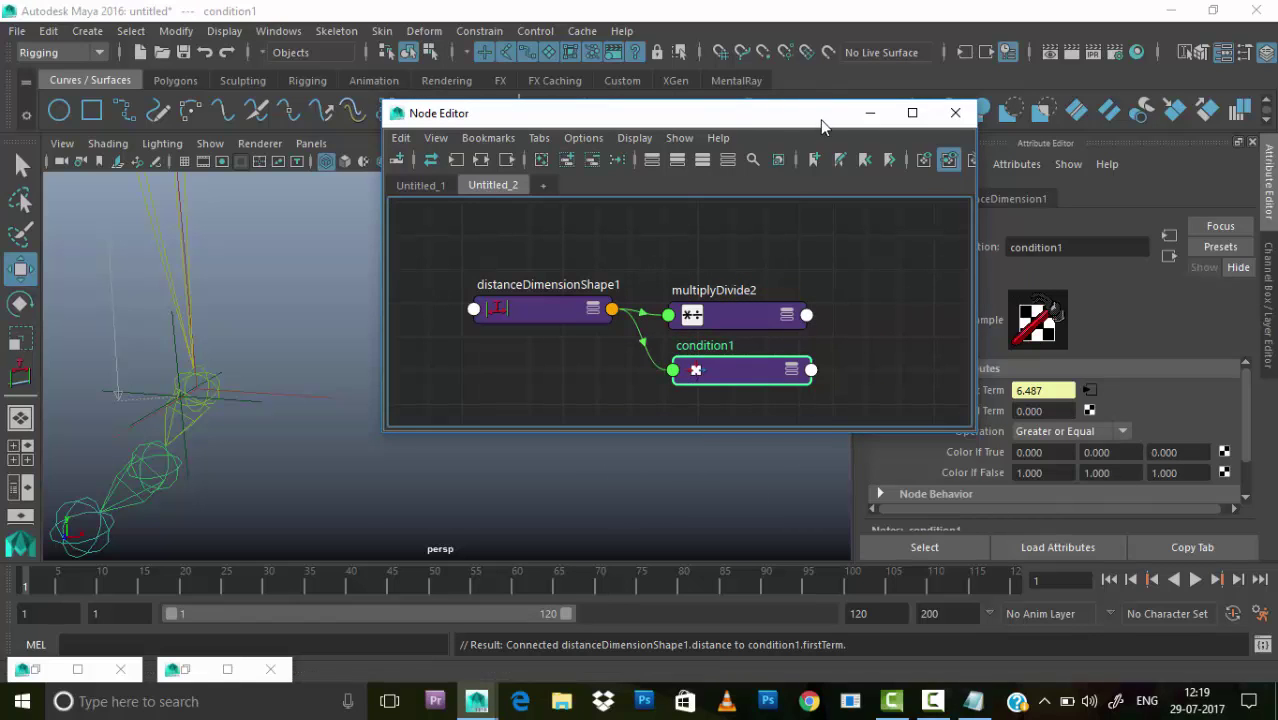
{"action": "left_click_drag", "start_coordinate": [822, 124], "coordinate": [645, 122]}
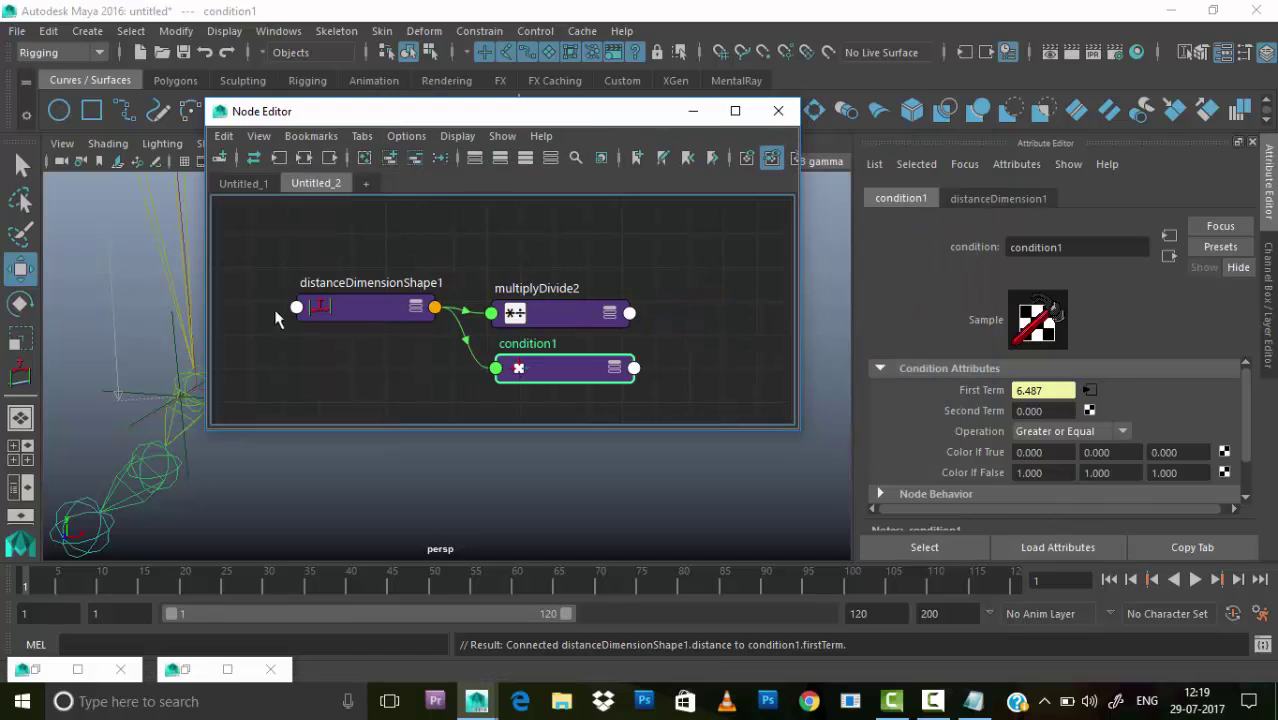
- Set condition1's Second Term to 6.487
{"action": "left_click", "coordinate": [1040, 411]}
{"action": "type", "text": "6.4"}
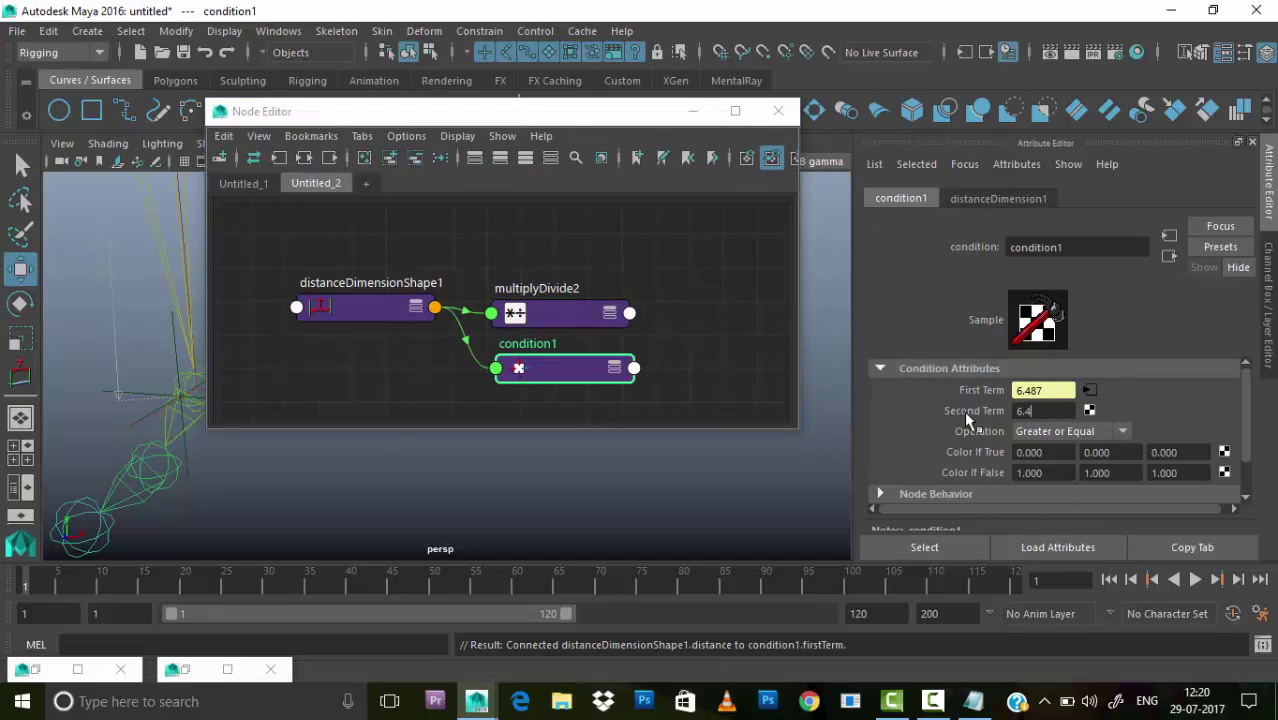
{"action": "type", "text": "87"}
{"action": "key", "text": "Return"}
- Connect multiplyDivide2's Output X to condition1's Color If True R
{"action": "left_click", "coordinate": [629, 313]}
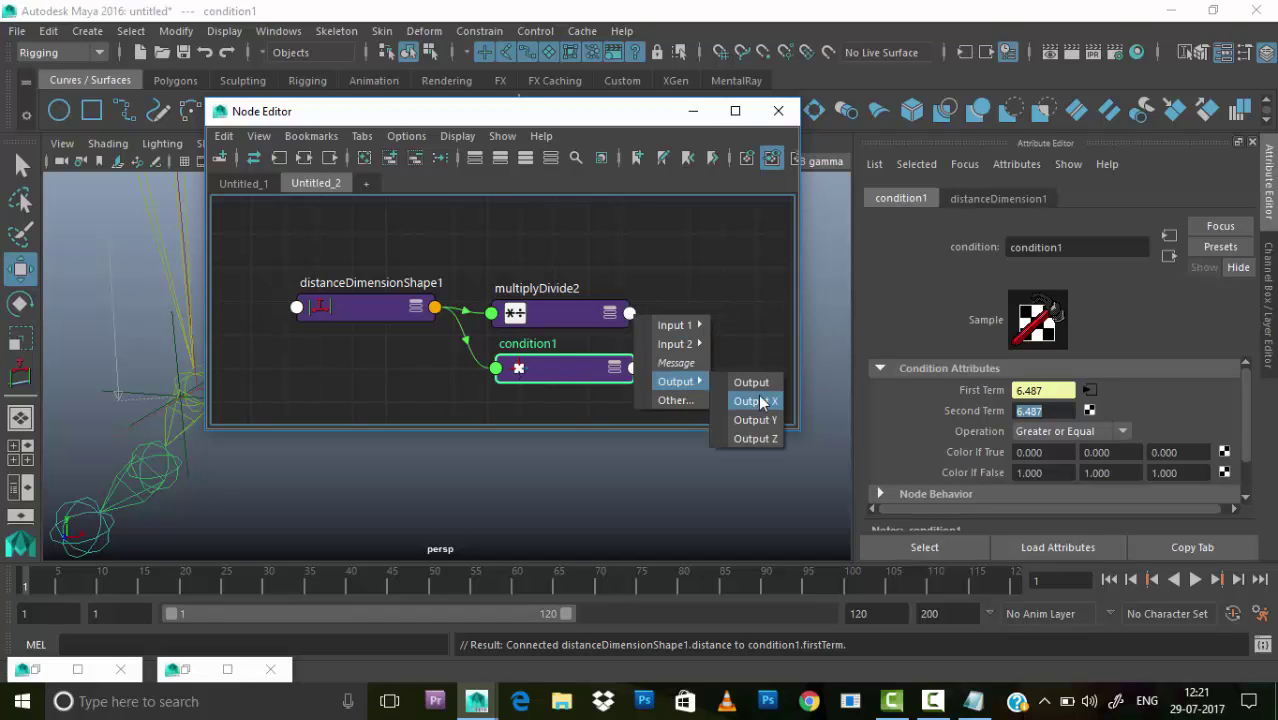
{"action": "left_click", "coordinate": [760, 401]}
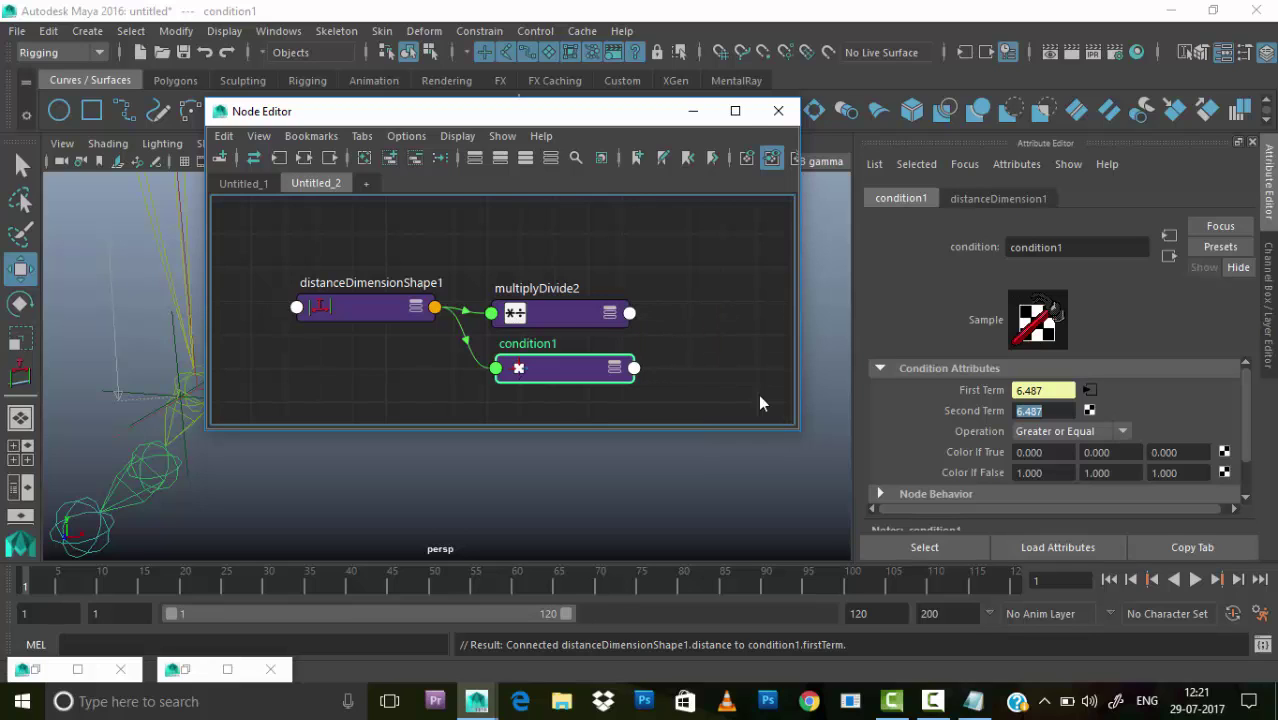
{"action": "left_click", "coordinate": [496, 369]}
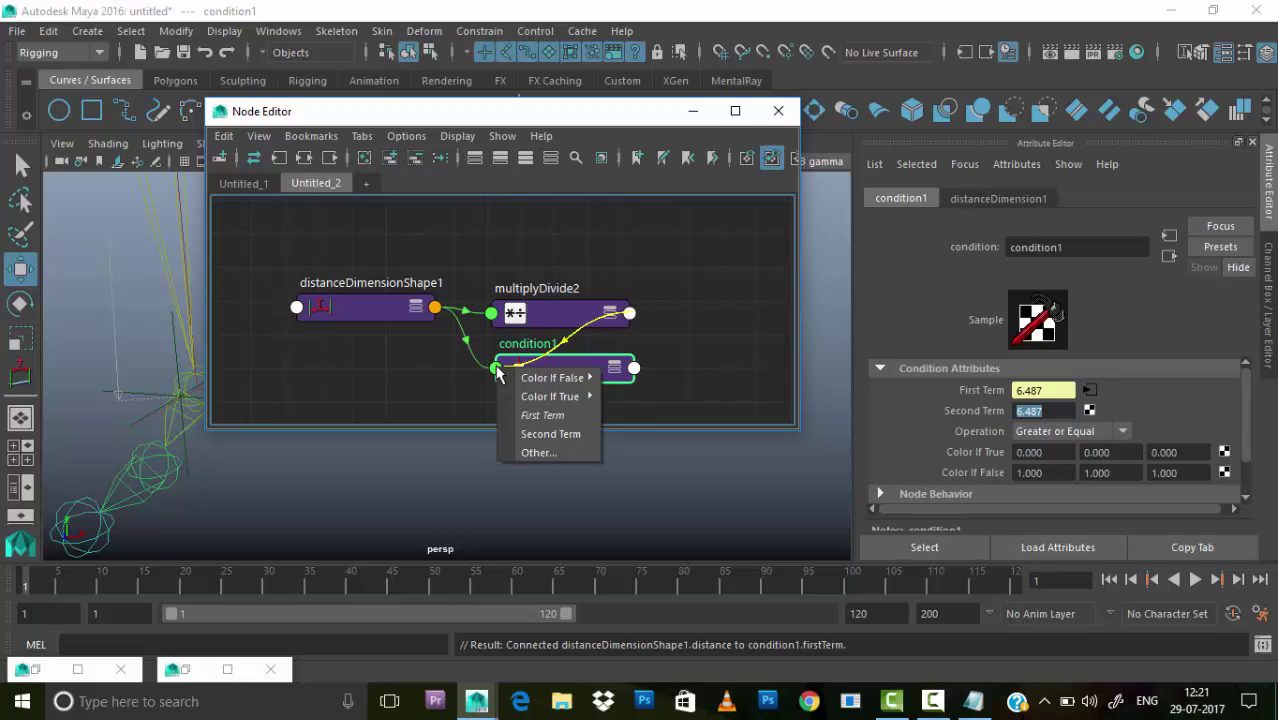
{"action": "mouse_move", "coordinate": [550, 397]}
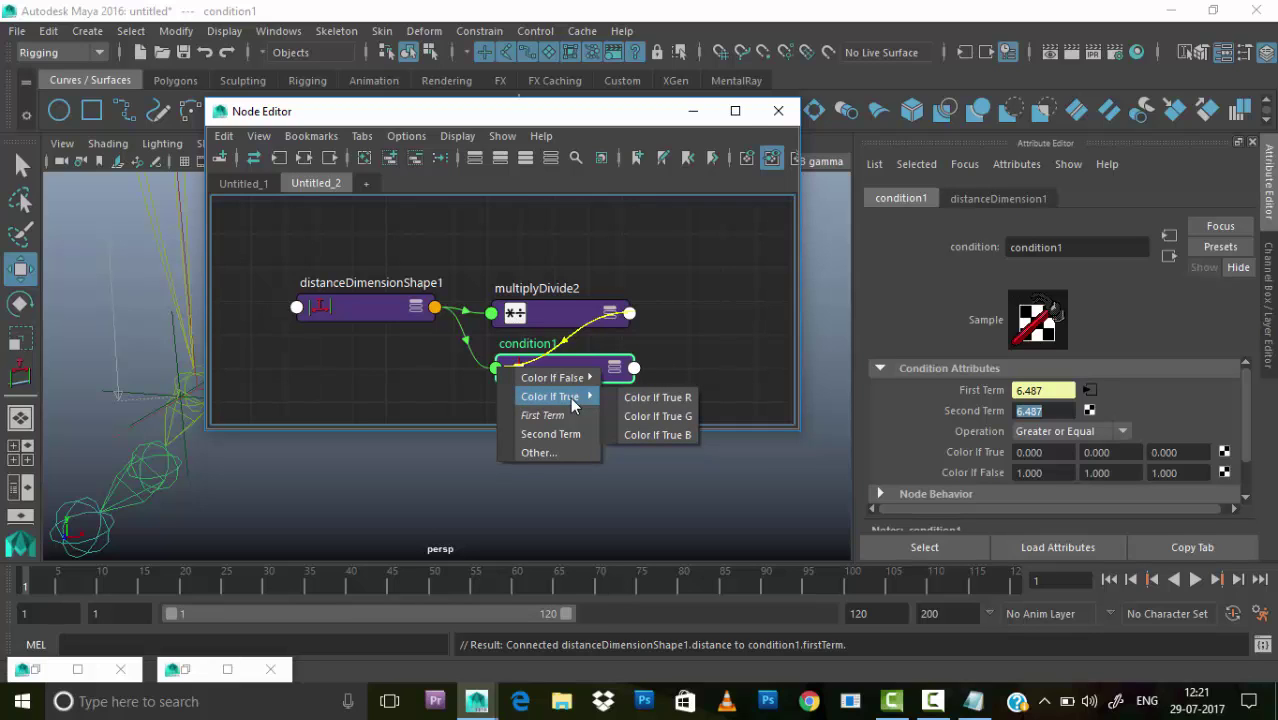
{"action": "left_click", "coordinate": [657, 397]}
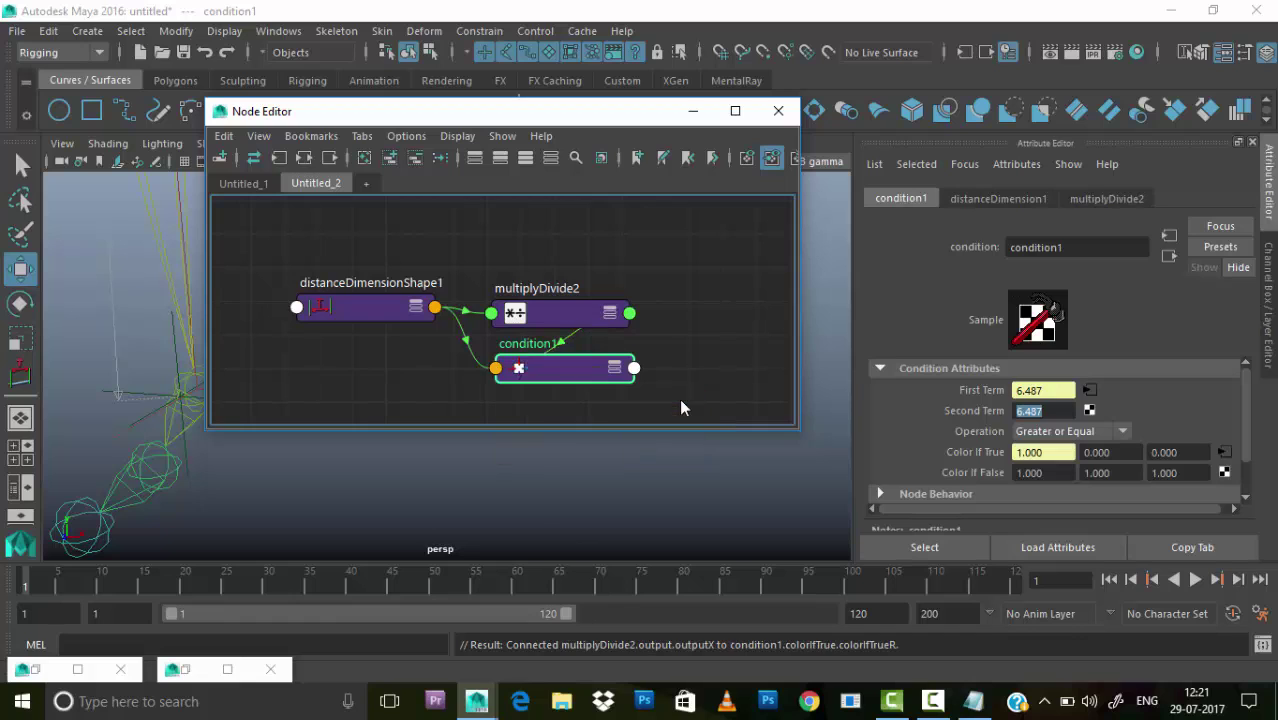
- Rearrange condition1 and multiplyDivide2 into a clearer Node Editor layout
{"action": "left_click_drag", "start_coordinate": [522, 341], "coordinate": [585, 365]}
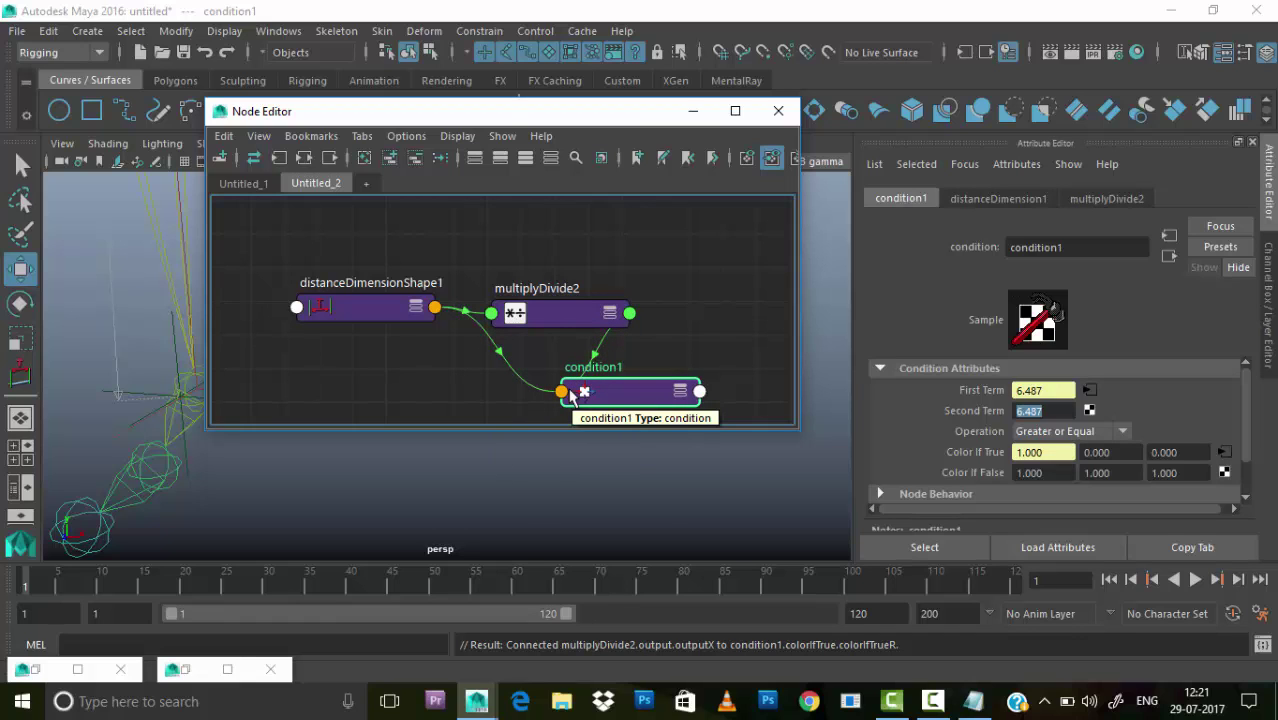
{"action": "left_click_drag", "start_coordinate": [623, 378], "coordinate": [655, 368]}
{"action": "left_click_drag", "start_coordinate": [550, 313], "coordinate": [530, 255]}
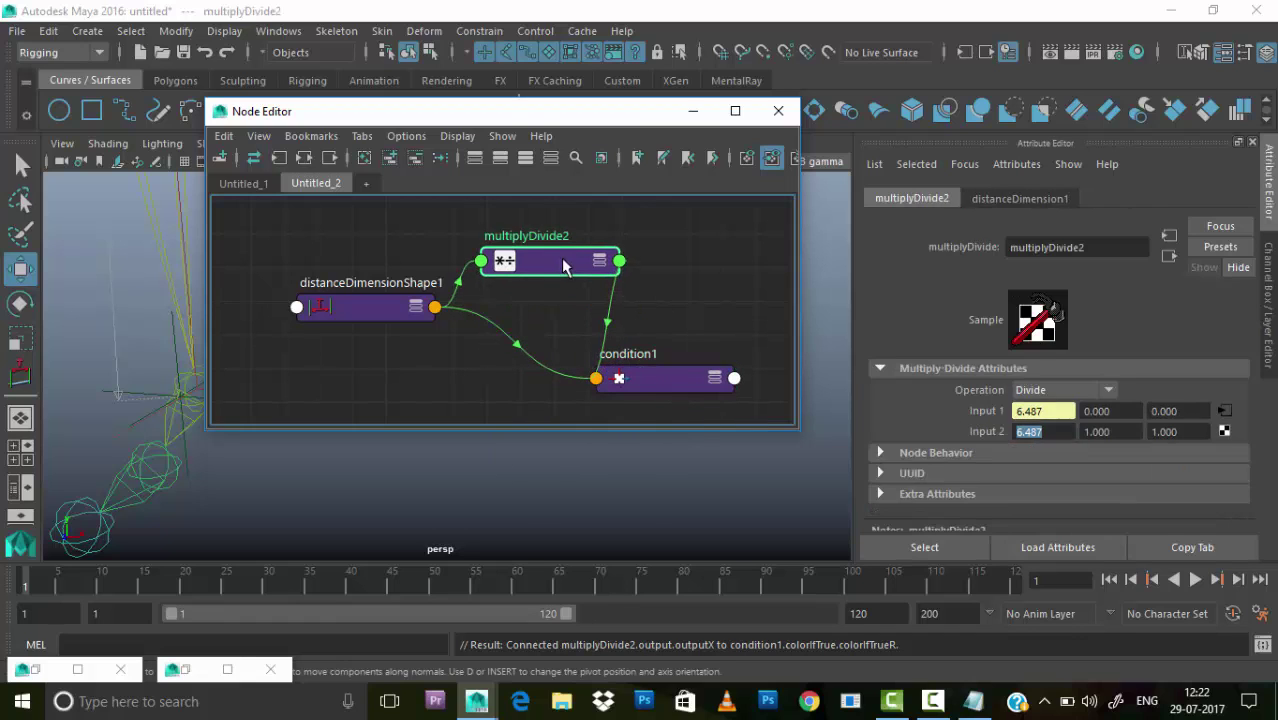
{"action": "left_click_drag", "start_coordinate": [650, 381], "coordinate": [663, 354]}
{"action": "left_click_drag", "start_coordinate": [532, 108], "coordinate": [728, 82]}
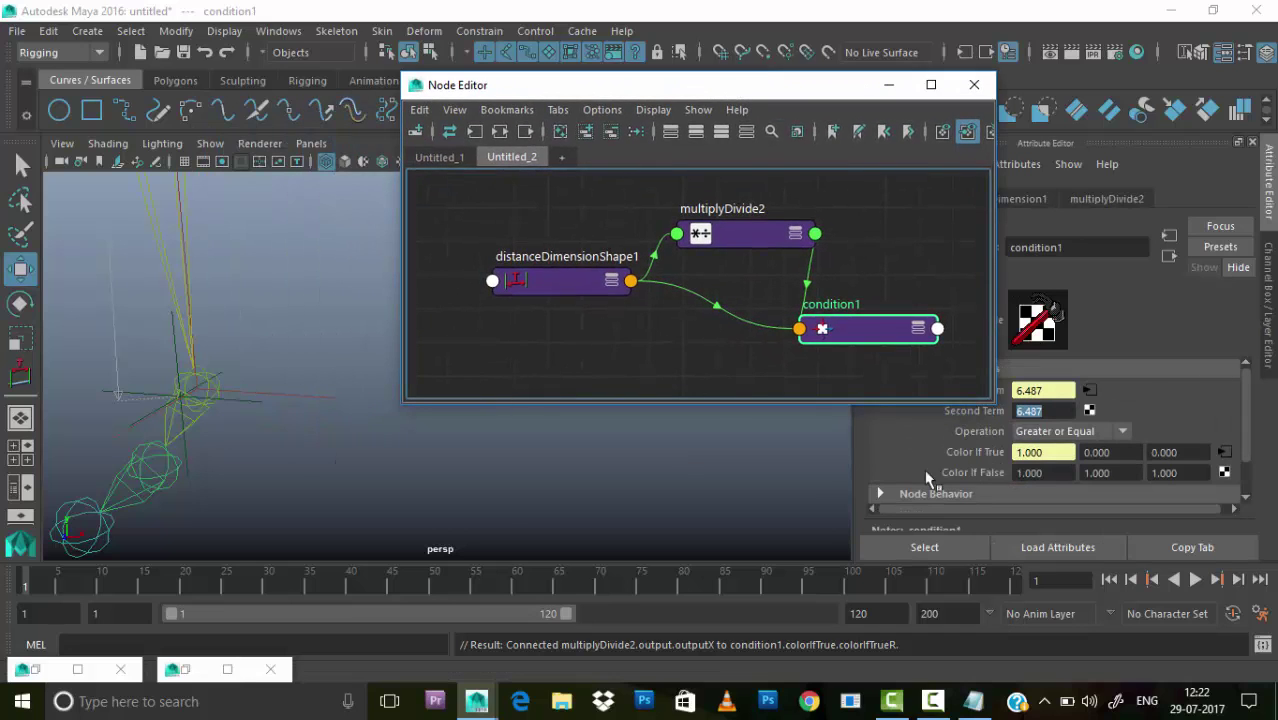
- Open the Connection Editor from the Channel Box Edit menu and position it
{"action": "left_click_drag", "start_coordinate": [850, 85], "coordinate": [736, 95]}
{"action": "left_click", "coordinate": [1270, 280]}
{"action": "left_click", "coordinate": [1132, 181]}
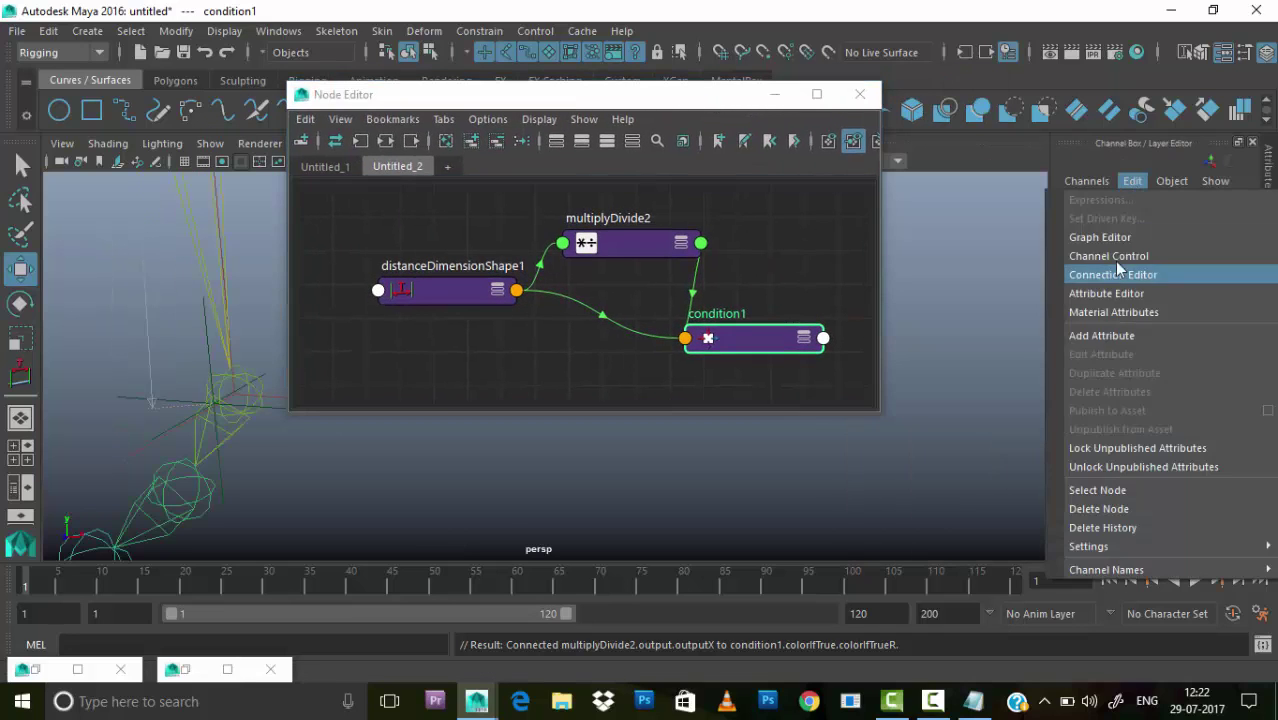
{"action": "left_click", "coordinate": [1118, 274]}
{"action": "left_click_drag", "start_coordinate": [700, 245], "coordinate": [856, 205]}
{"action": "left_click_drag", "start_coordinate": [500, 94], "coordinate": [590, 87]}
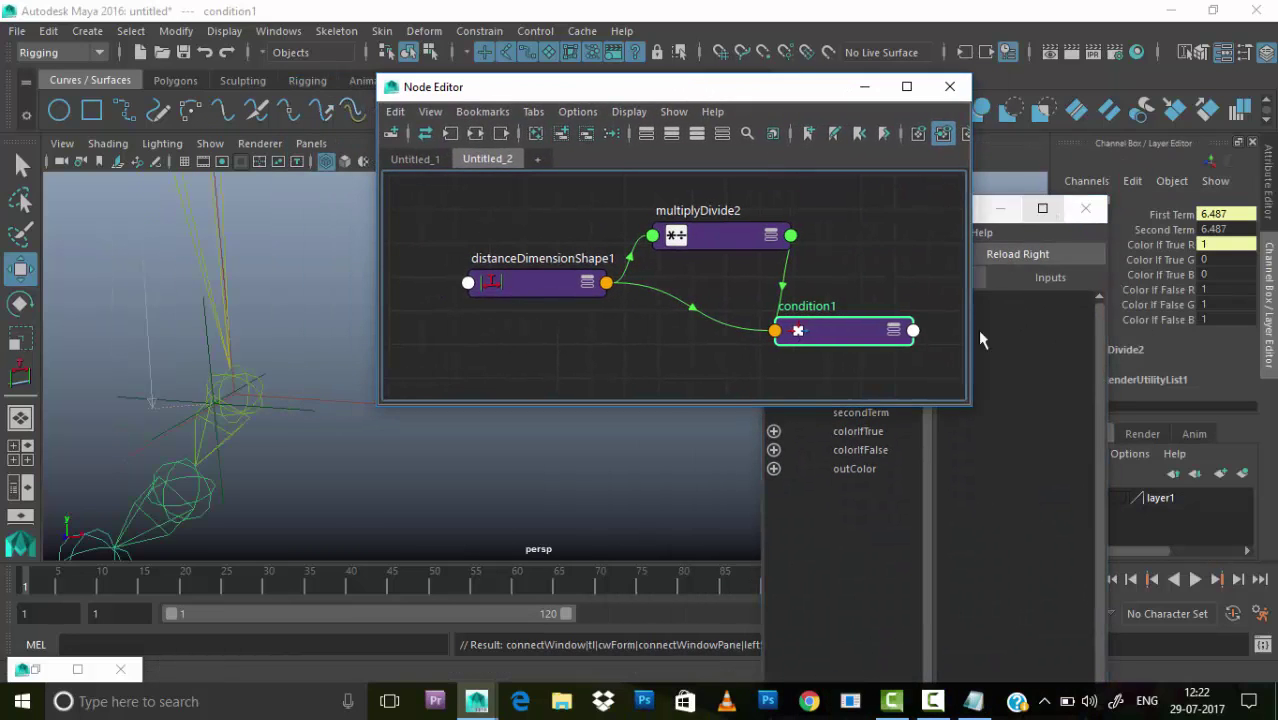
{"action": "left_click_drag", "start_coordinate": [1020, 208], "coordinate": [1244, 243]}
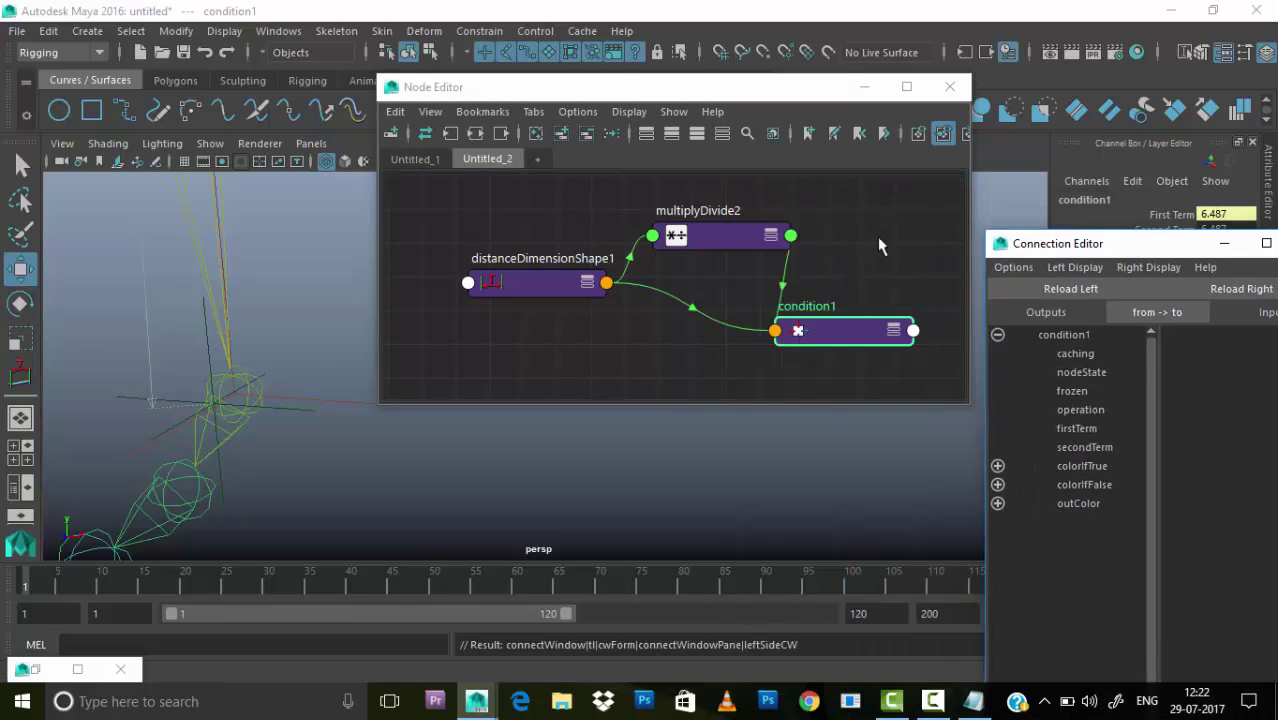
{"action": "left_click_drag", "start_coordinate": [1060, 243], "coordinate": [855, 108]}
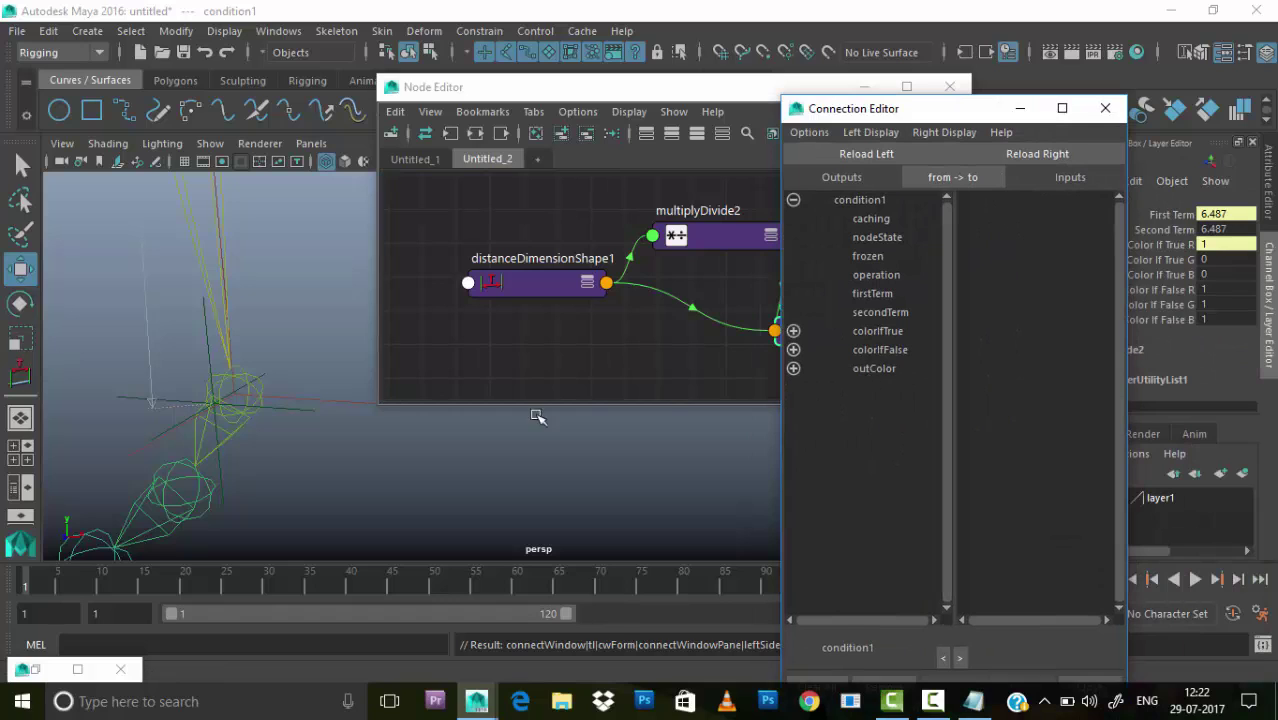
{"action": "left_click_drag", "start_coordinate": [905, 118], "coordinate": [993, 150]}
- Load condition1's outColorR as source and connect it to joint1's scaleX
{"action": "left_click", "coordinate": [881, 400]}
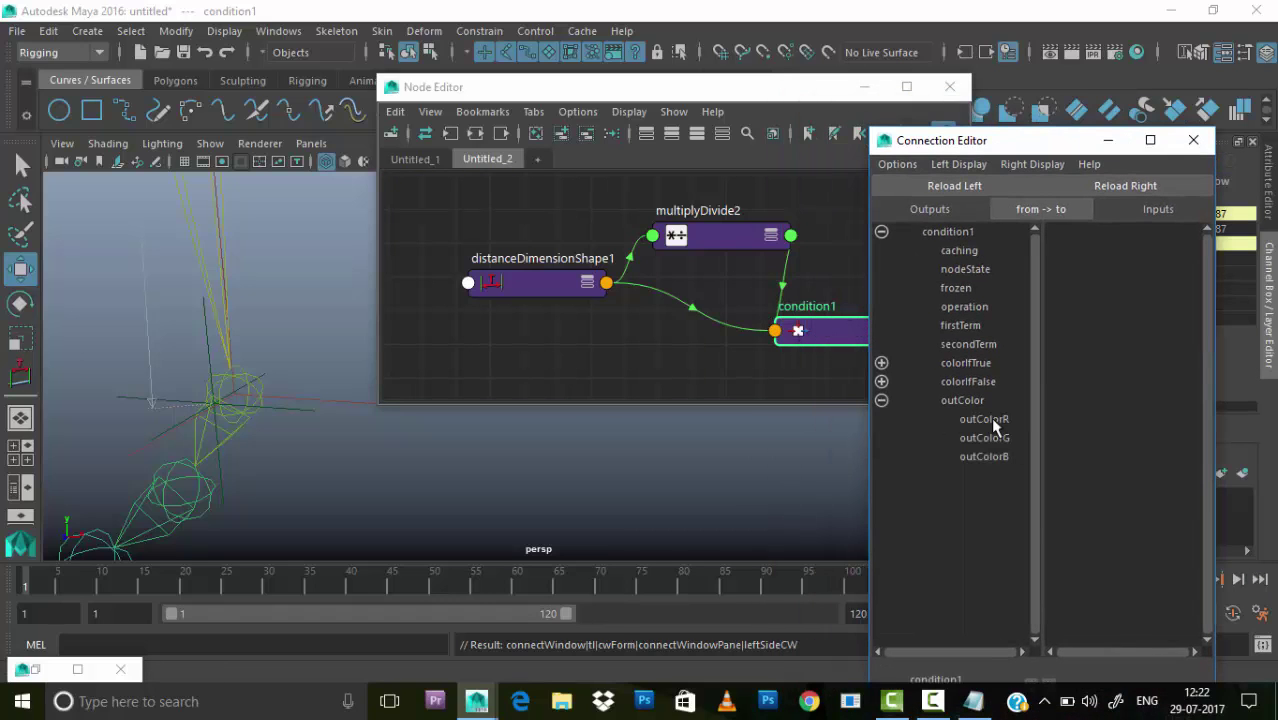
{"action": "left_click", "coordinate": [980, 418]}
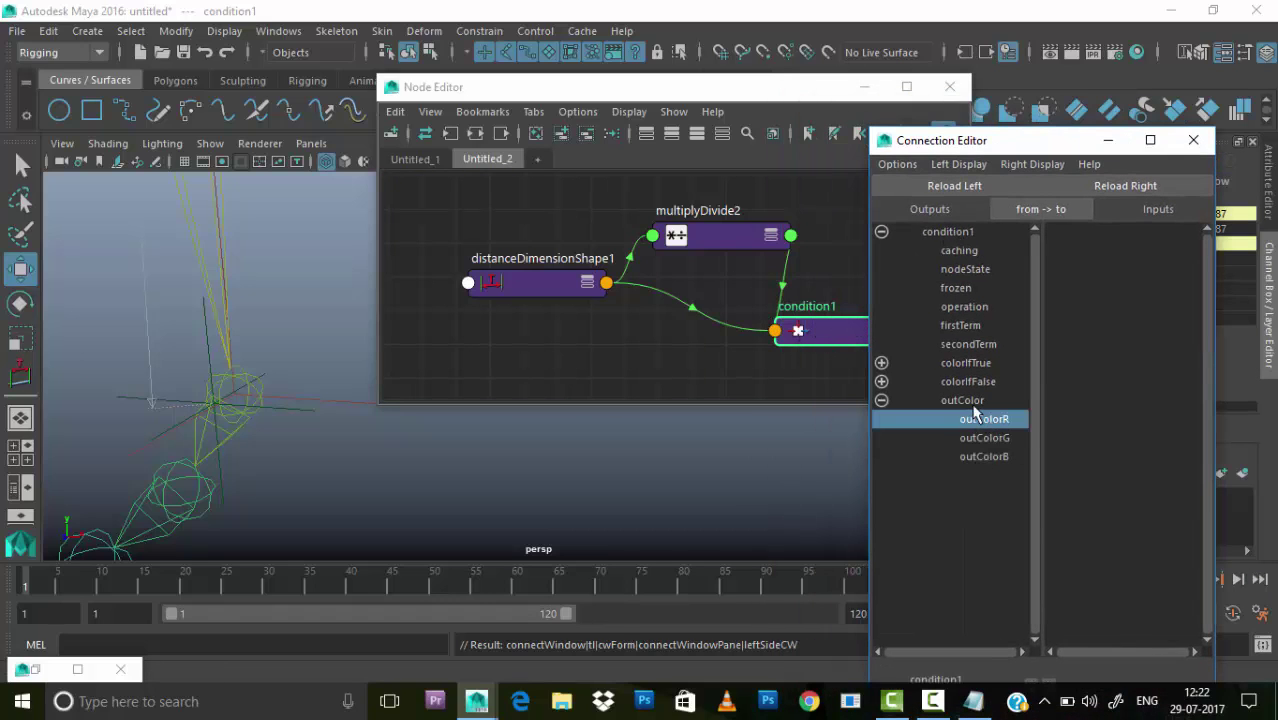
{"action": "left_click_drag", "start_coordinate": [1044, 142], "coordinate": [617, 150]}
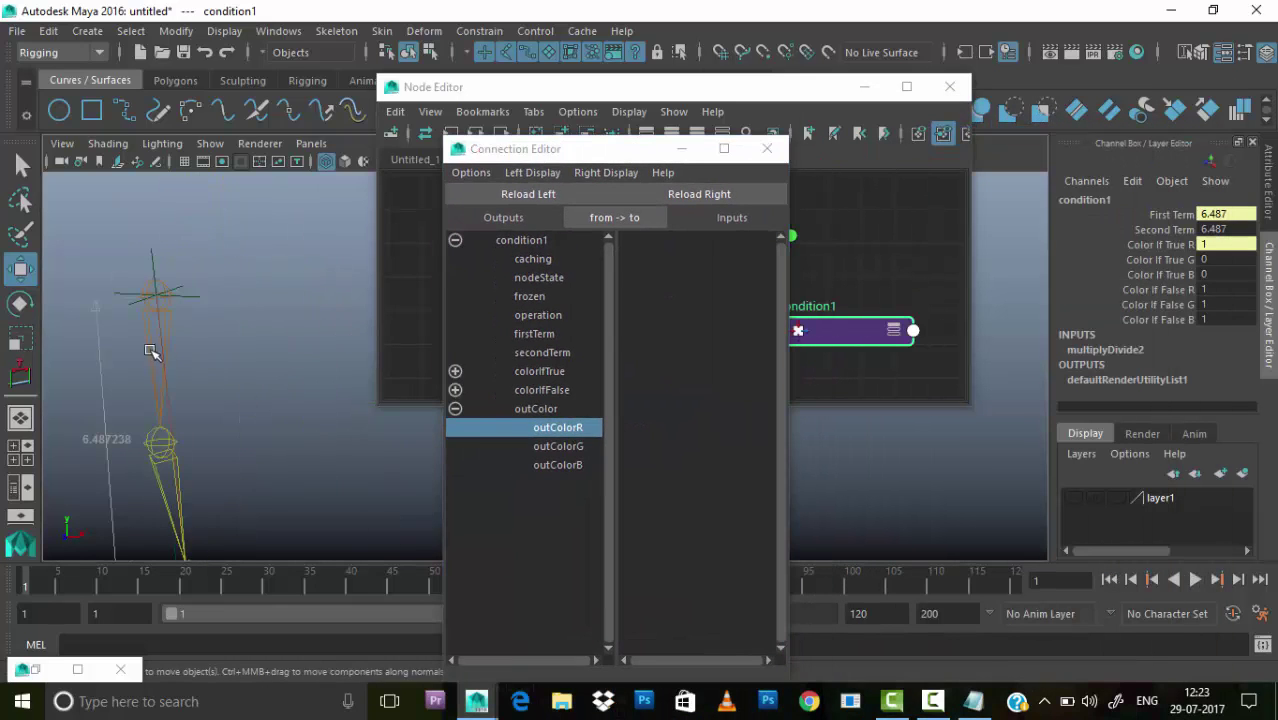
{"action": "left_click", "coordinate": [150, 348]}
{"action": "left_click", "coordinate": [699, 193]}
{"action": "left_click", "coordinate": [627, 521]}
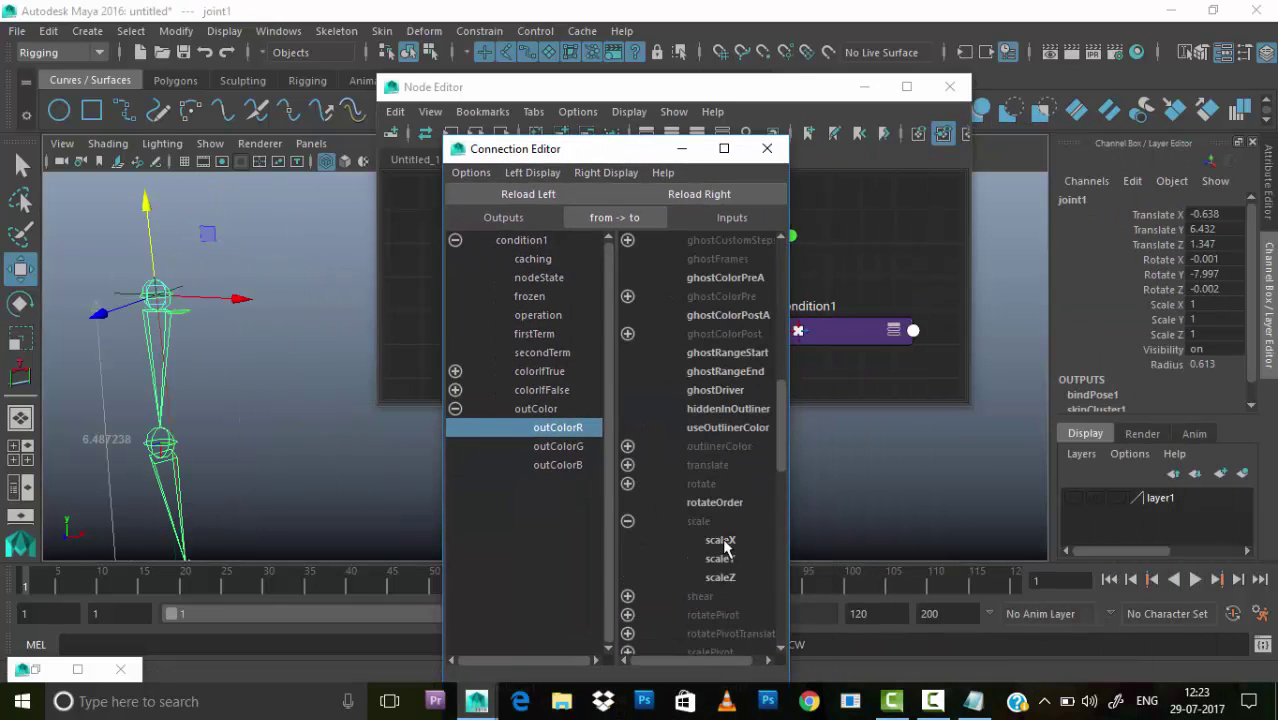
{"action": "left_click", "coordinate": [720, 540]}
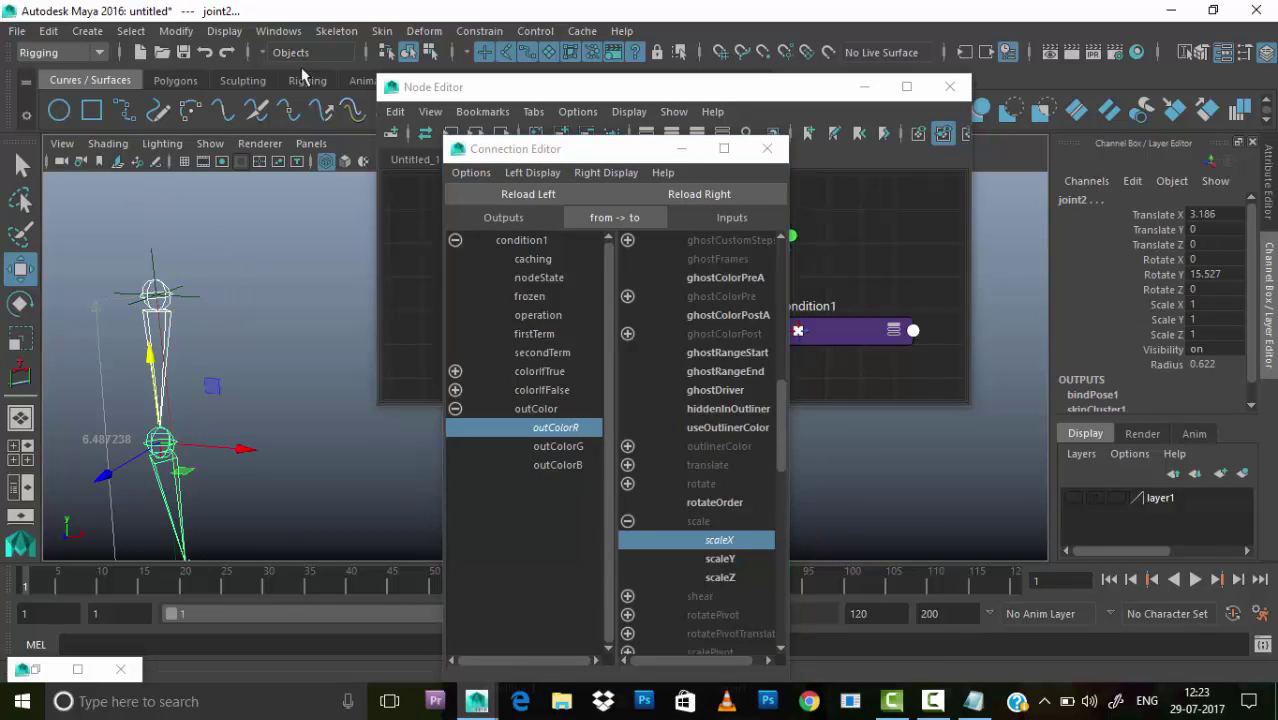
- Show the joints' local rotation axes and orbit around the chain
{"action": "left_click", "coordinate": [224, 31]}
{"action": "left_click", "coordinate": [468, 284]}
{"action": "mouse_move", "coordinate": [213, 300]}
{"action": "left_mouse_down", "text": "alt"}
{"action": "mouse_move", "coordinate": [263, 357]}
{"action": "mouse_move", "coordinate": [144, 245]}
{"action": "left_mouse_up", "text": "alt"}
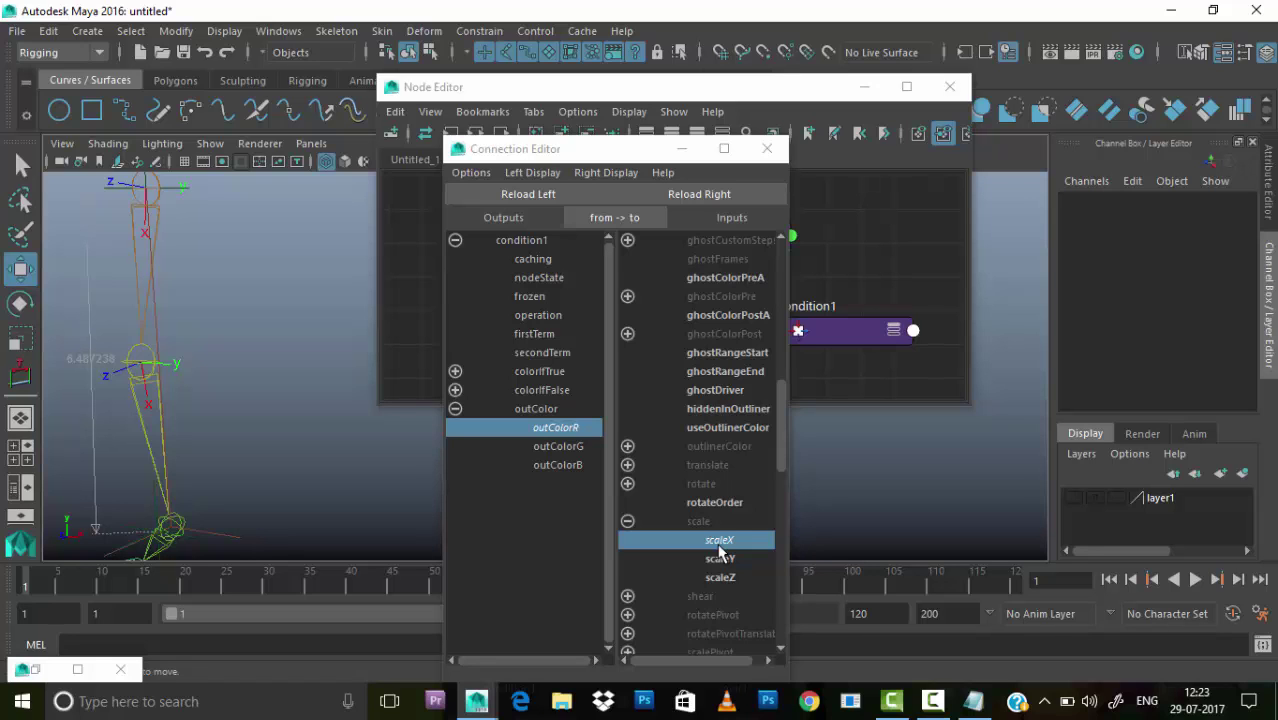
- Load joint2 on the right and connect outColorR to its scaleX
{"action": "left_click_drag", "start_coordinate": [600, 148], "coordinate": [530, 158]}
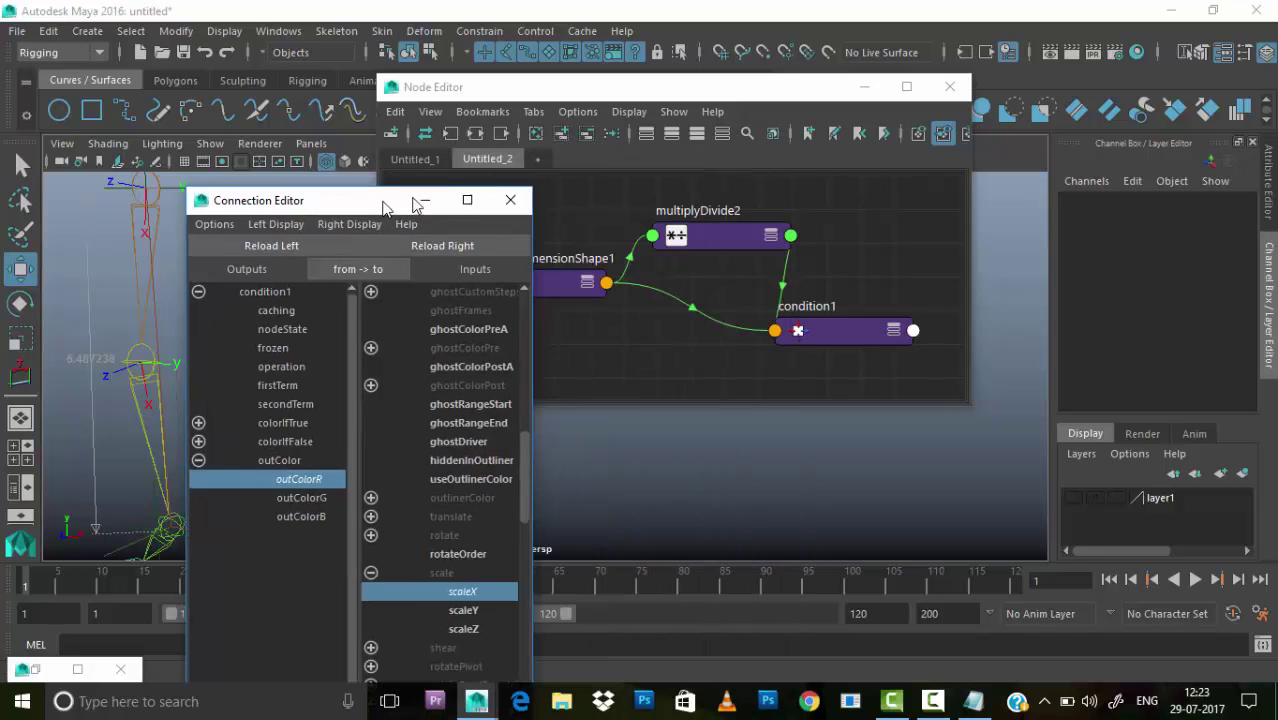
{"action": "left_click", "coordinate": [143, 427]}
{"action": "left_click", "coordinate": [640, 203]}
{"action": "left_click", "coordinate": [650, 549]}
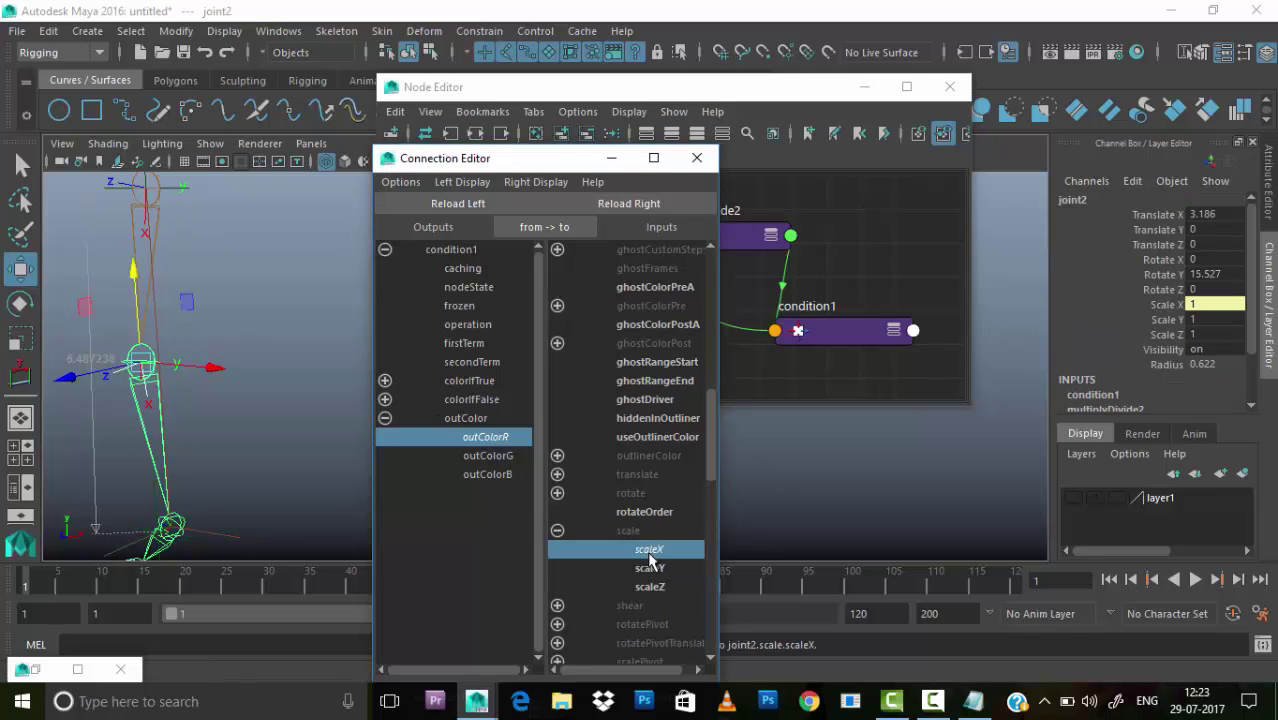
{"action": "left_click", "coordinate": [612, 159]}
{"action": "left_click", "coordinate": [835, 334]}
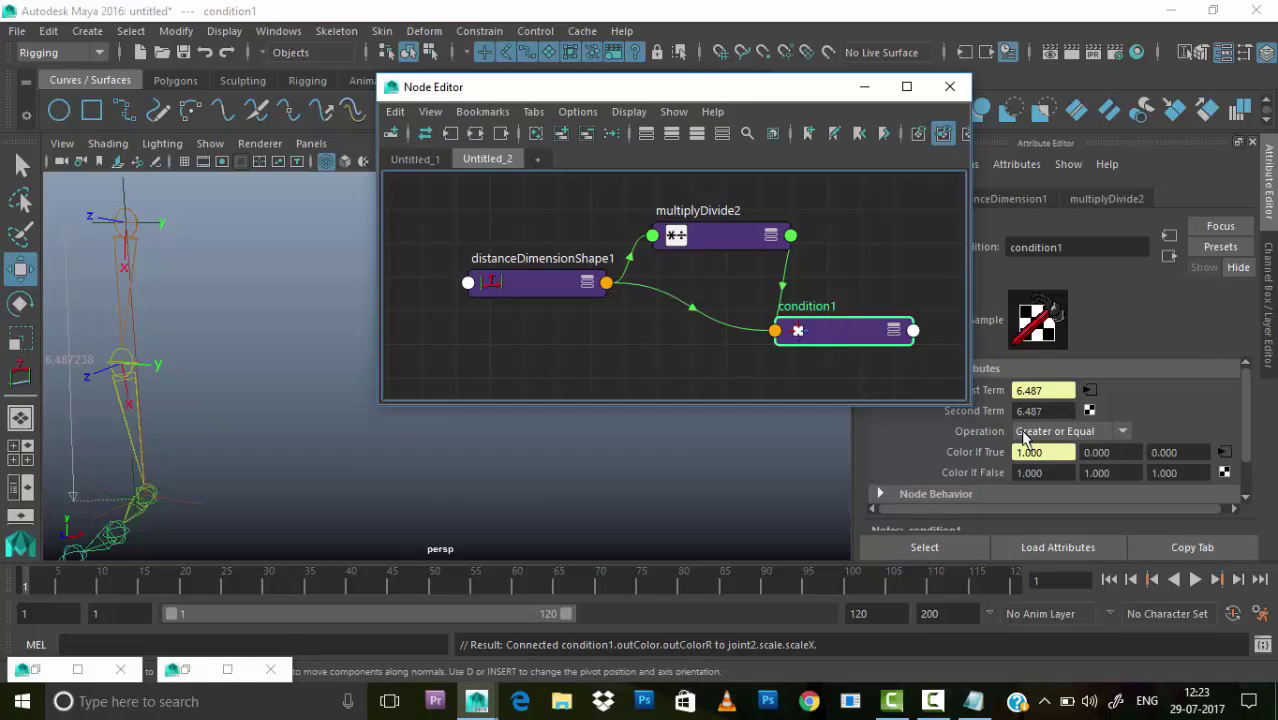
- Minimise the Node Editor and pull ikHandle1 to test the leg bending
{"action": "left_click", "coordinate": [1041, 392]}
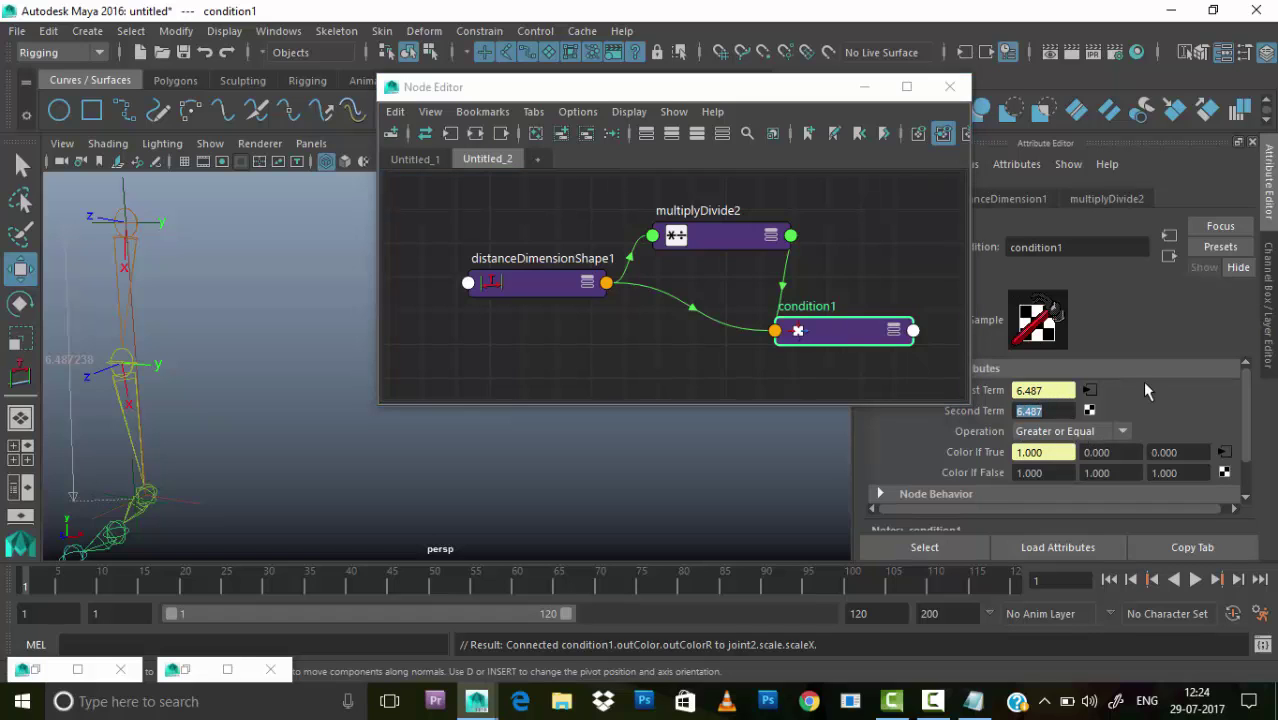
{"action": "left_click", "coordinate": [865, 87]}
{"action": "key", "text": "a"}
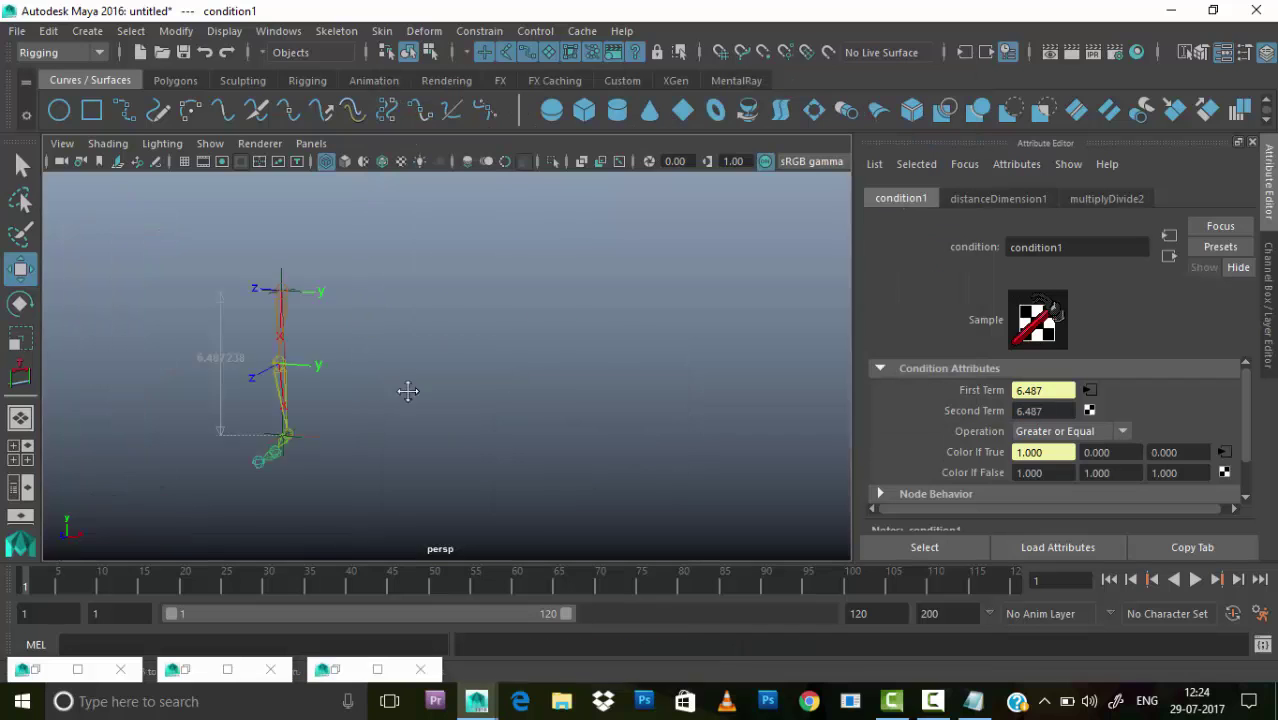
{"action": "left_click", "coordinate": [533, 414]}
{"action": "mouse_move", "coordinate": [533, 414]}
{"action": "left_mouse_down"}
{"action": "mouse_move", "coordinate": [470, 480]}
{"action": "mouse_move", "coordinate": [434, 285]}
{"action": "mouse_move", "coordinate": [448, 366]}
{"action": "mouse_move", "coordinate": [595, 291]}
{"action": "mouse_move", "coordinate": [844, 528]}
{"action": "mouse_move", "coordinate": [108, 511]}
{"action": "mouse_move", "coordinate": [750, 322]}
{"action": "mouse_move", "coordinate": [116, 468]}
{"action": "mouse_move", "coordinate": [645, 428]}
{"action": "mouse_move", "coordinate": [619, 462]}
{"action": "mouse_move", "coordinate": [354, 348]}
{"action": "mouse_move", "coordinate": [366, 400]}
{"action": "mouse_move", "coordinate": [294, 363]}
{"action": "mouse_move", "coordinate": [525, 371]}
{"action": "left_mouse_up"}
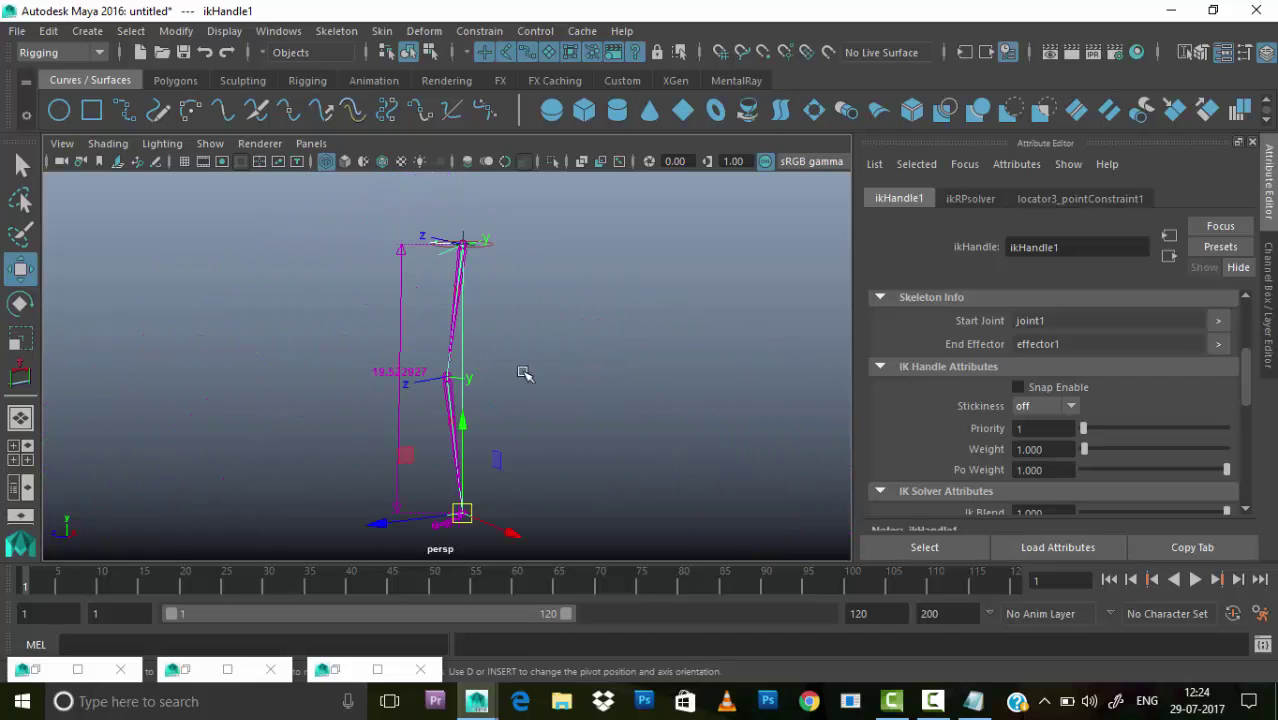
- Select the distance measurement locators
{"action": "left_click", "coordinate": [405, 303]}
{"action": "key", "text": "q"}
{"action": "mouse_move", "coordinate": [446, 447]}
{"action": "left_mouse_down", "text": "alt"}
{"action": "mouse_move", "coordinate": [371, 380]}
{"action": "mouse_move", "coordinate": [551, 342]}
{"action": "mouse_move", "coordinate": [780, 490]}
{"action": "left_mouse_up", "text": "alt"}
{"action": "left_click", "coordinate": [560, 346]}
{"action": "scroll", "coordinate": [556, 405], "scroll_direction": "up", "scroll_amount": 3}
- Put the selected distance helpers into a new display layer named 'distance'
{"action": "left_click", "coordinate": [685, 314]}
{"action": "key", "text": "ctrl+a"}
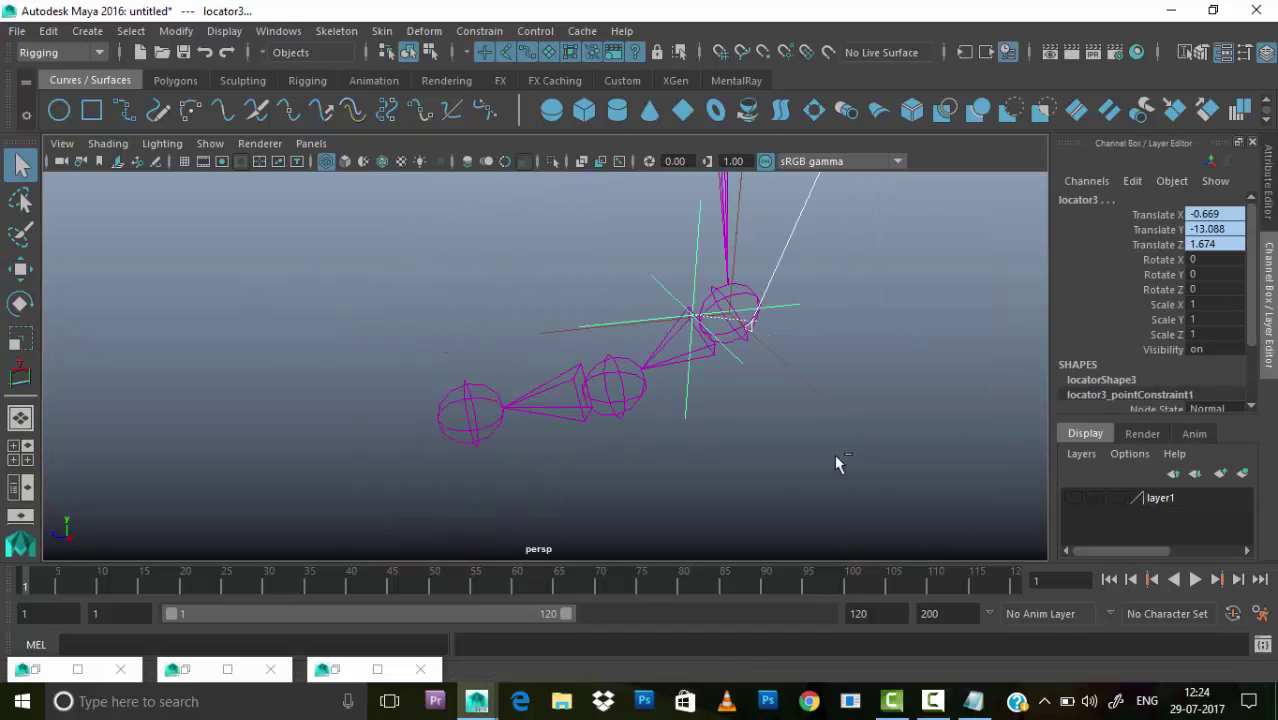
{"action": "left_click", "coordinate": [1081, 453]}
{"action": "left_click", "coordinate": [1100, 210]}
{"action": "double_click", "coordinate": [1072, 502]}
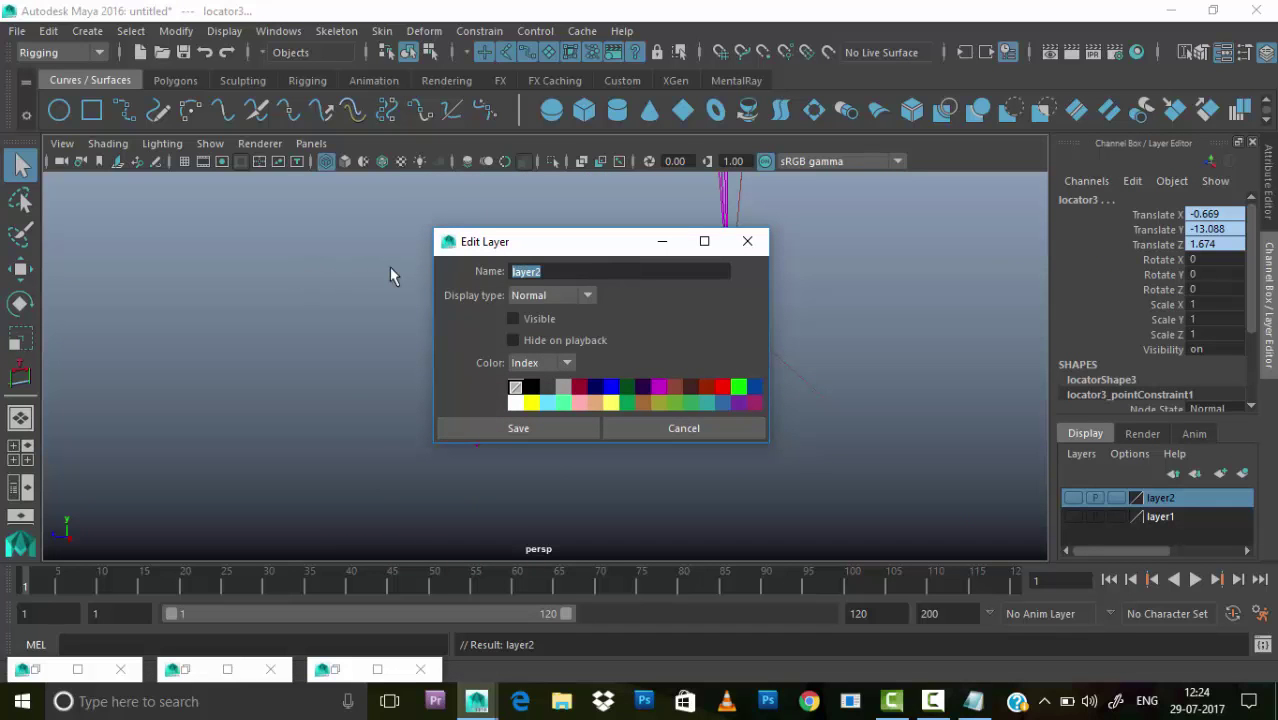
{"action": "type", "text": "distance"}
{"action": "left_click", "coordinate": [520, 430]}
- Turn the leg mesh layer's visibility back on
{"action": "left_click_drag", "start_coordinate": [830, 345], "coordinate": [754, 373], "text": "alt"}
{"action": "left_click", "coordinate": [1073, 516]}
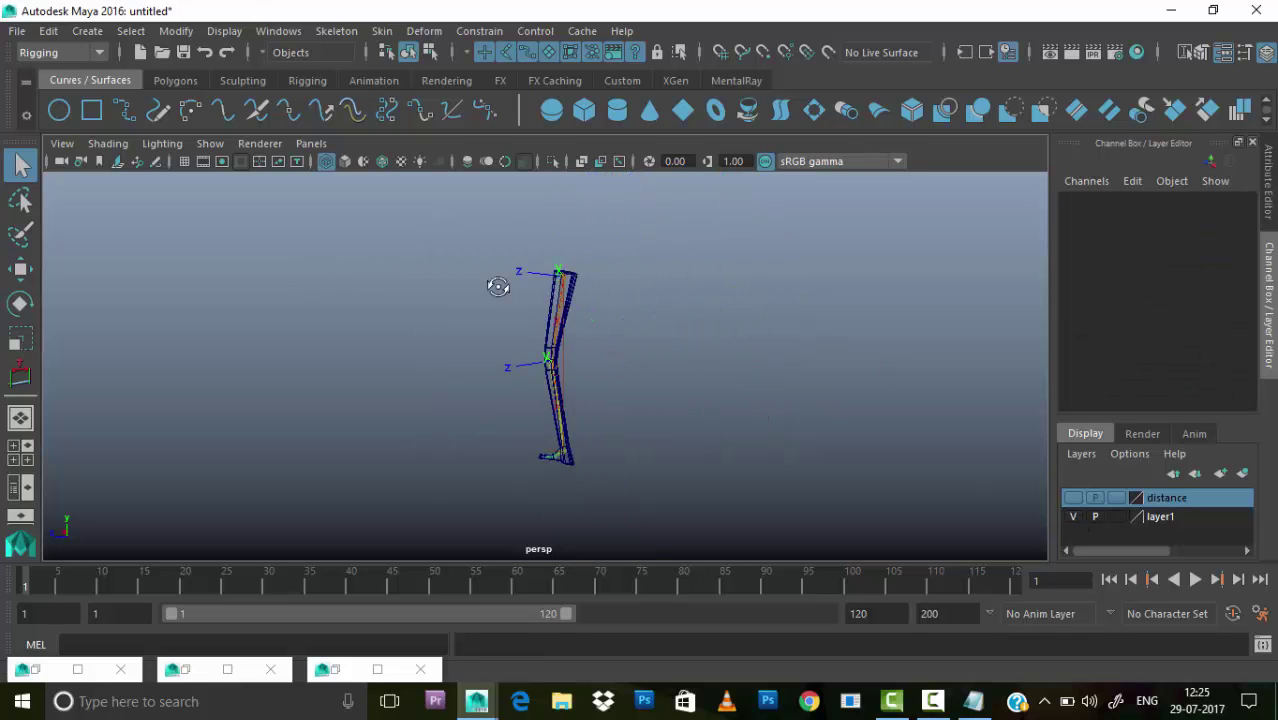
{"action": "mouse_move", "coordinate": [499, 280]}
{"action": "left_mouse_down", "text": "alt"}
{"action": "mouse_move", "coordinate": [845, 397]}
{"action": "mouse_move", "coordinate": [577, 415]}
{"action": "left_mouse_up", "text": "alt"}
- Move nurbsCircle1 down to the ankle in the side view
{"action": "scroll", "coordinate": [678, 477], "scroll_direction": "up", "scroll_amount": 5}
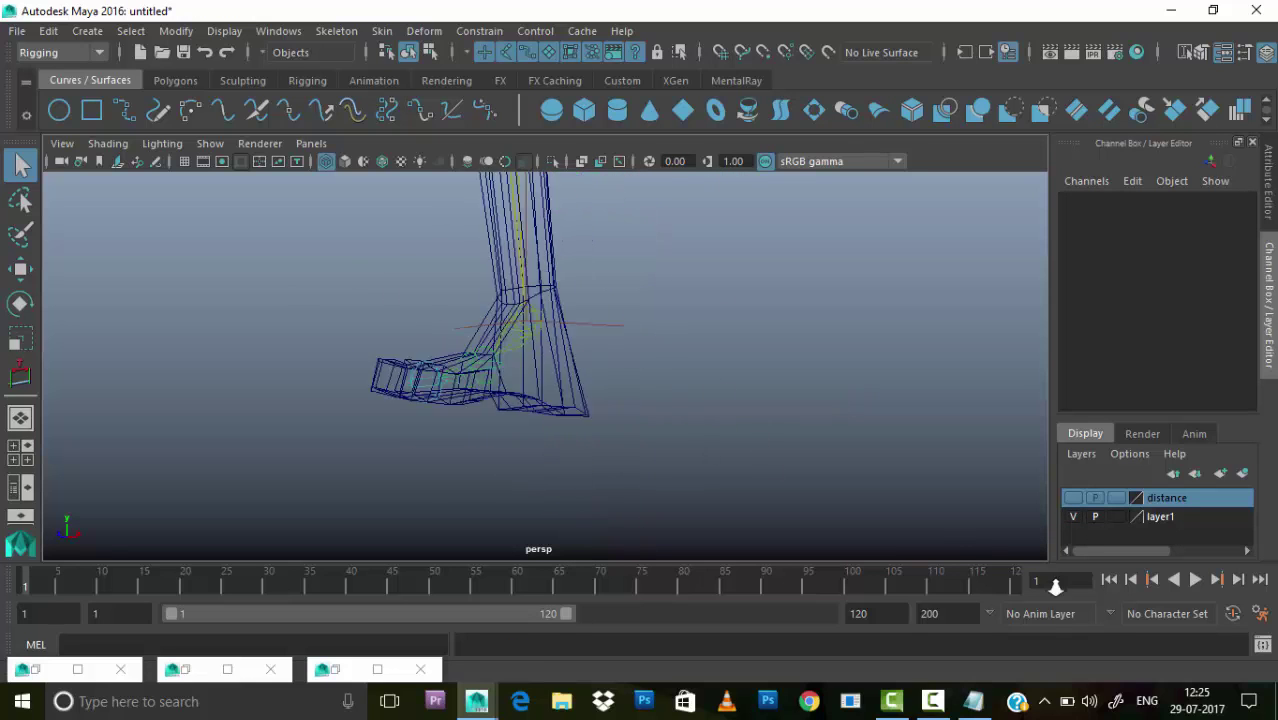
{"action": "left_click_drag", "start_coordinate": [663, 423], "coordinate": [811, 385]}
{"action": "left_click", "coordinate": [752, 474]}
{"action": "scroll", "coordinate": [752, 474], "scroll_direction": "down", "scroll_amount": 3}
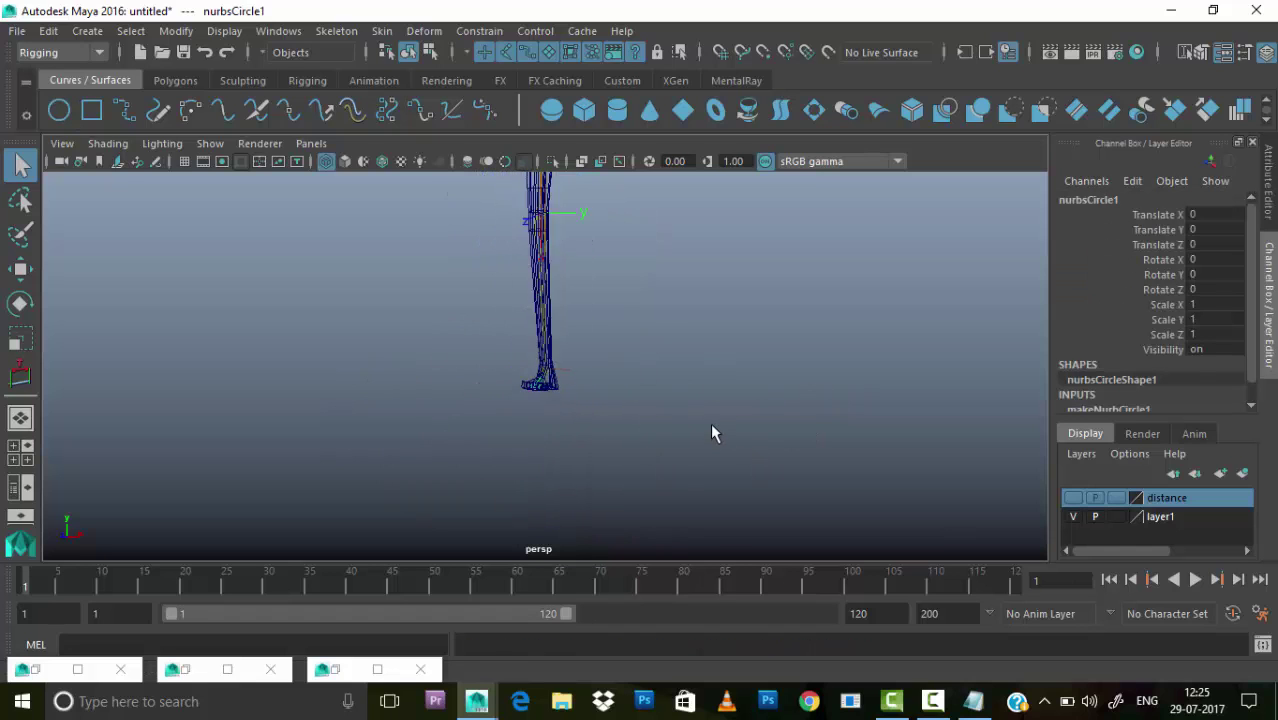
{"action": "key", "text": "space"}
{"action": "key", "text": "w"}
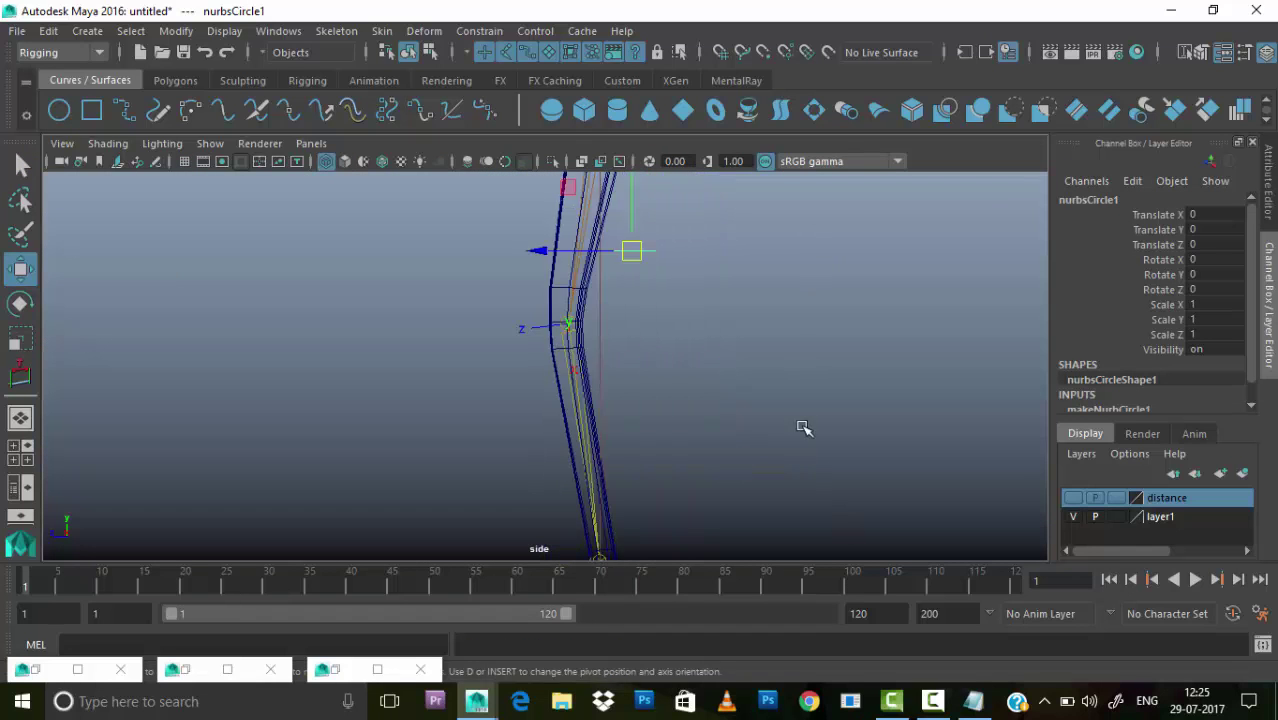
{"action": "left_click_drag", "start_coordinate": [733, 451], "coordinate": [591, 437]}
{"action": "key", "text": "space"}
{"action": "key", "text": "space"}
{"action": "left_click_drag", "start_coordinate": [735, 335], "coordinate": [753, 422], "text": "alt"}
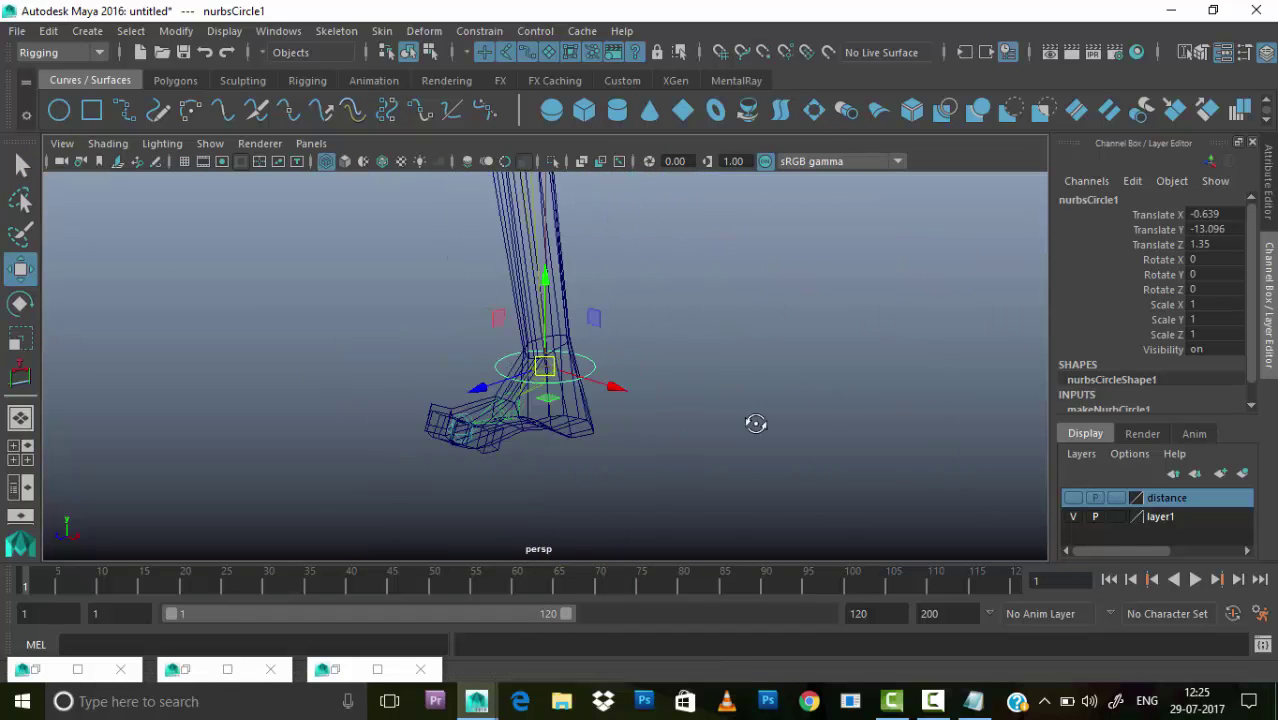
{"action": "left_click", "coordinate": [753, 422]}
- Make the distance layer visible and raise ikHandle1 to stretch the leg
{"action": "left_click", "coordinate": [545, 278]}
{"action": "left_click", "coordinate": [1072, 497]}
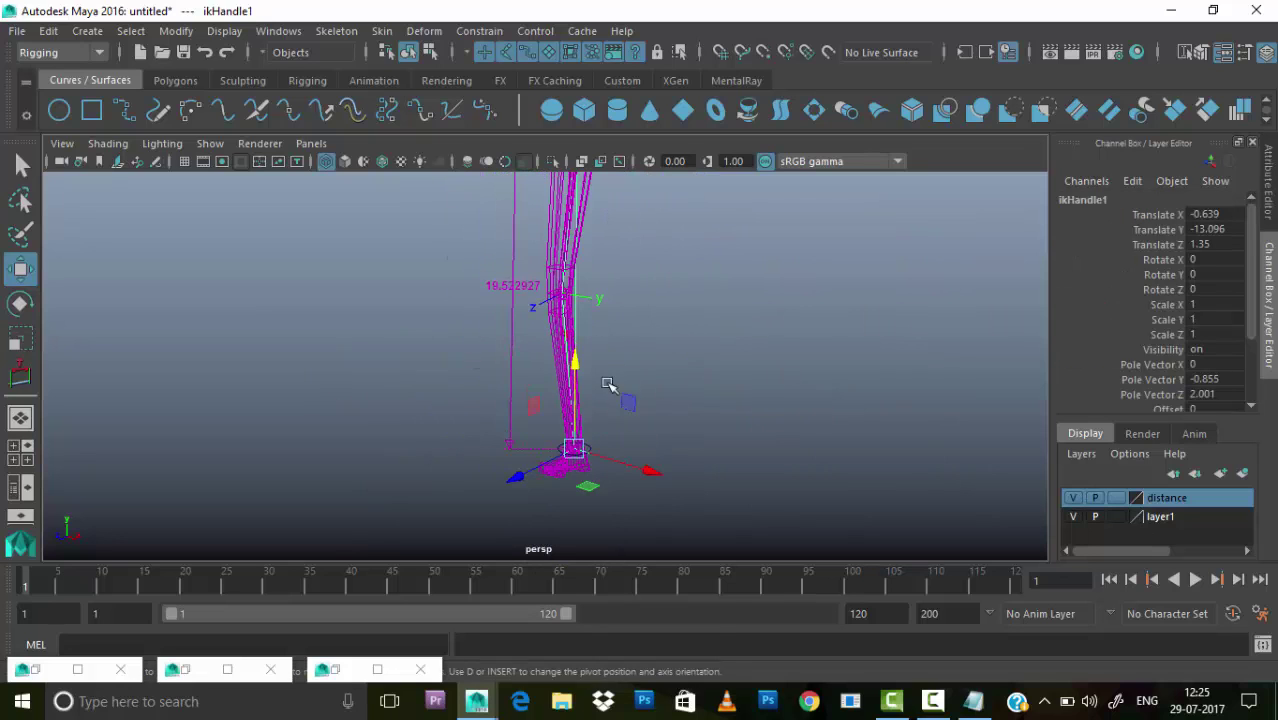
{"action": "mouse_move", "coordinate": [545, 280]}
{"action": "left_mouse_down"}
{"action": "mouse_move", "coordinate": [570, 185]}
{"action": "mouse_move", "coordinate": [585, 294]}
{"action": "mouse_move", "coordinate": [596, 262]}
{"action": "left_mouse_up"}
- Check condition1 outputs 1.105, then lower ikHandle1 so the leg shortens
{"action": "left_click", "coordinate": [377, 669]}
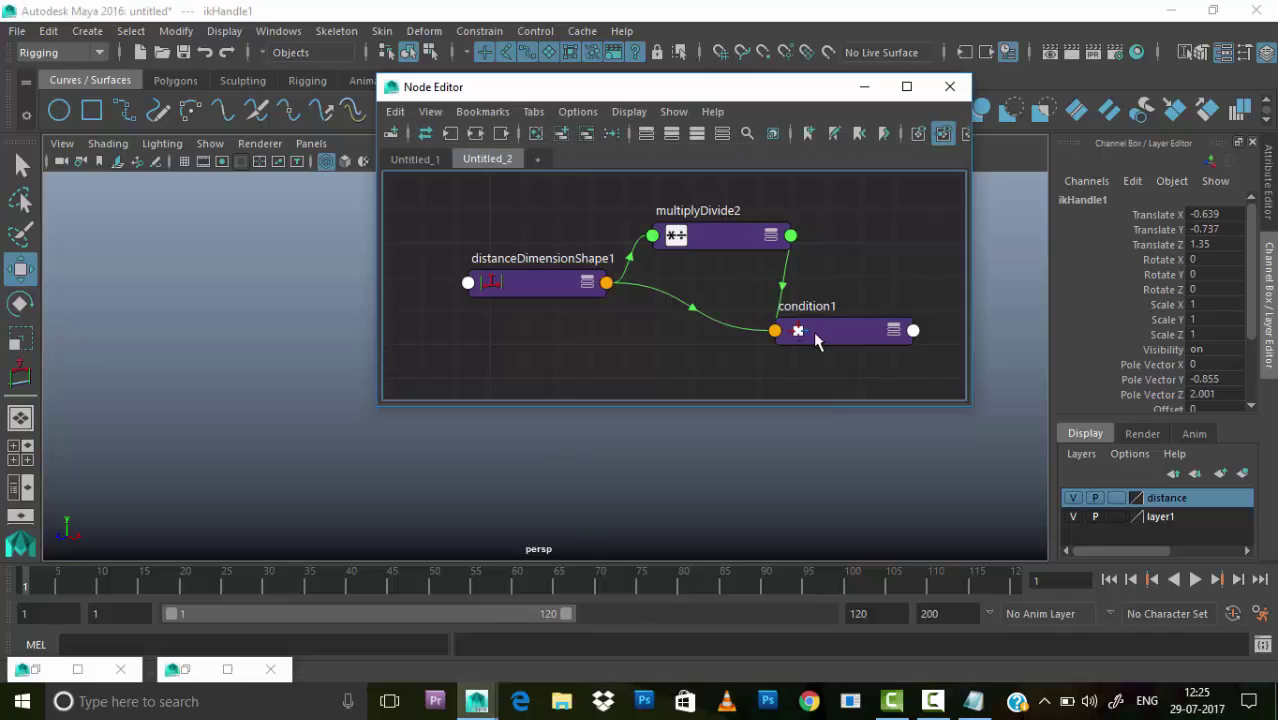
{"action": "double_click", "coordinate": [813, 335]}
{"action": "left_click", "coordinate": [864, 86]}
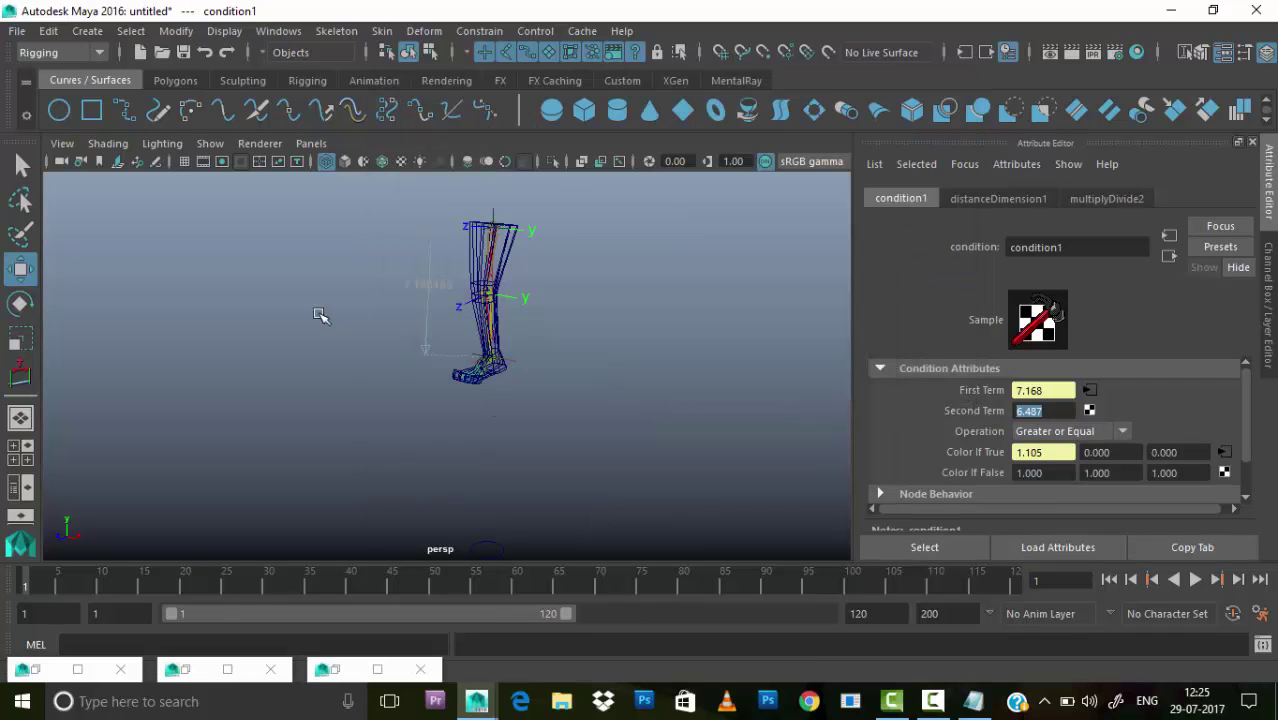
{"action": "left_click", "coordinate": [536, 310]}
{"action": "left_click_drag", "start_coordinate": [536, 347], "coordinate": [536, 322]}
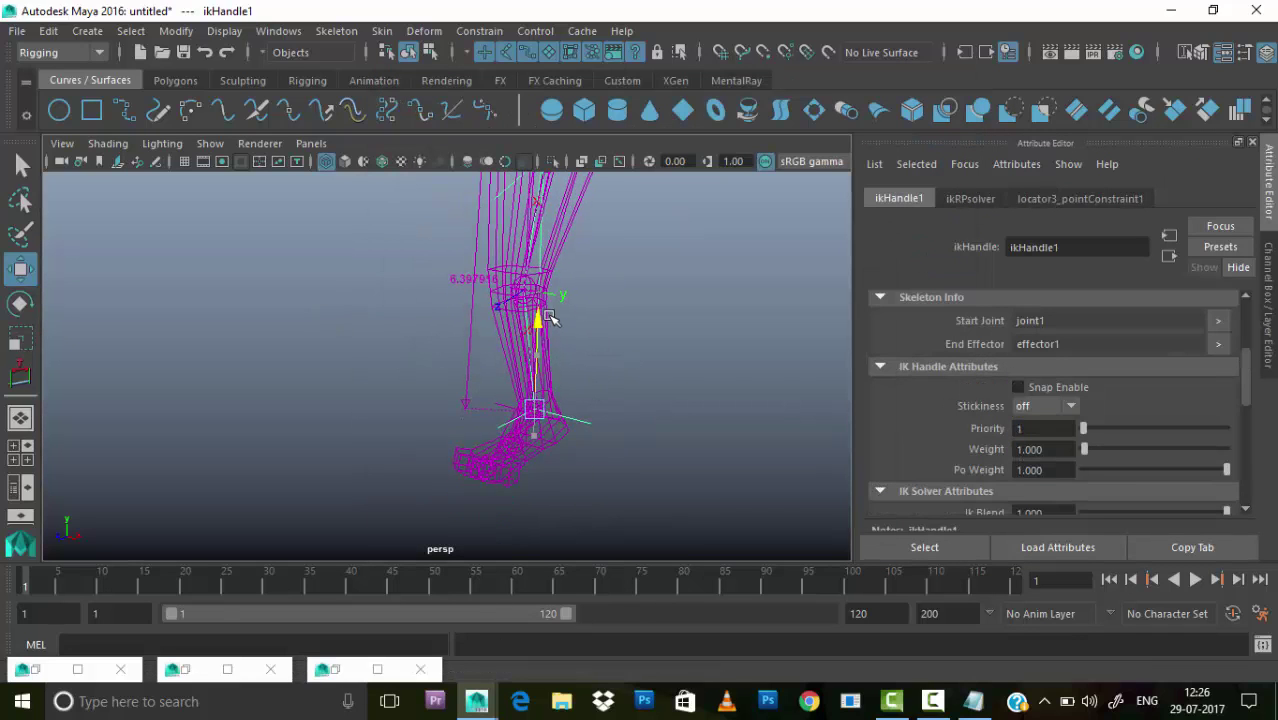
- Freeze nurbsCircle1's transformations and add ikHandle1 to the selection
{"action": "left_click_drag", "start_coordinate": [434, 448], "coordinate": [525, 365]}
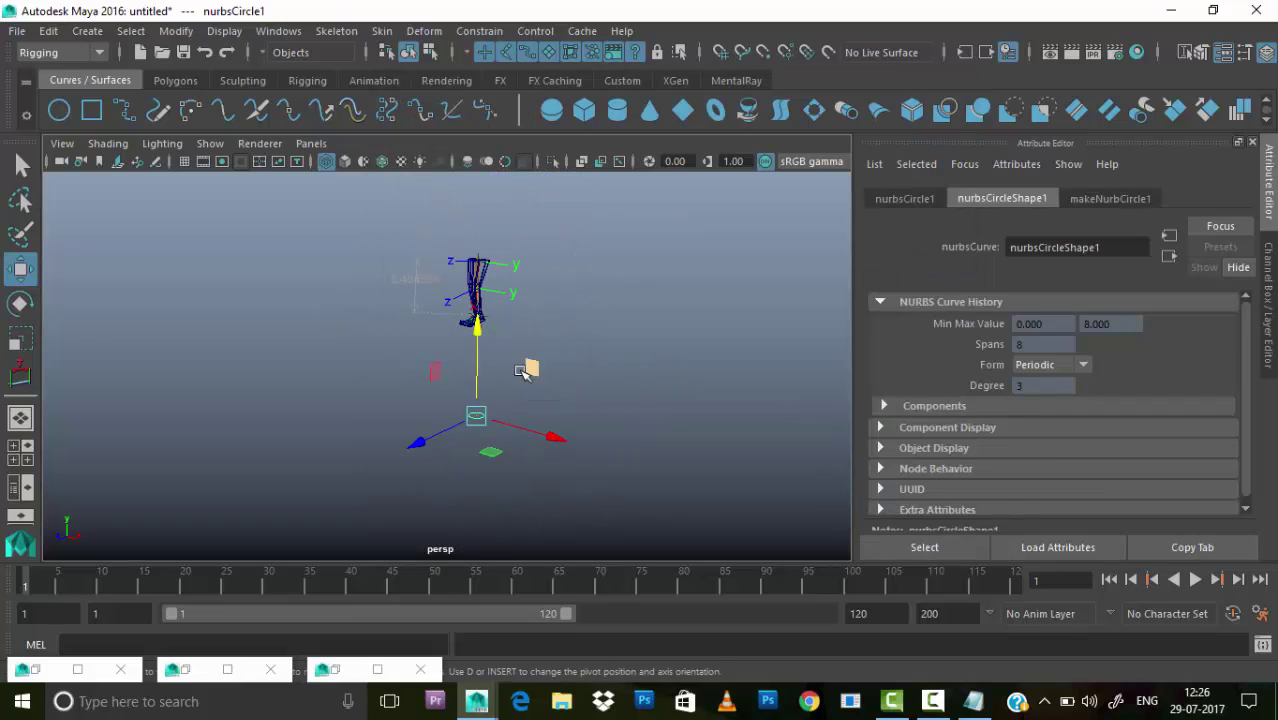
{"action": "middle_click_drag", "start_coordinate": [525, 365], "coordinate": [484, 478], "text": "alt"}
{"action": "scroll", "coordinate": [484, 478], "scroll_direction": "up", "scroll_amount": 3}
{"action": "scroll", "coordinate": [510, 390], "scroll_direction": "up", "scroll_amount": 3}
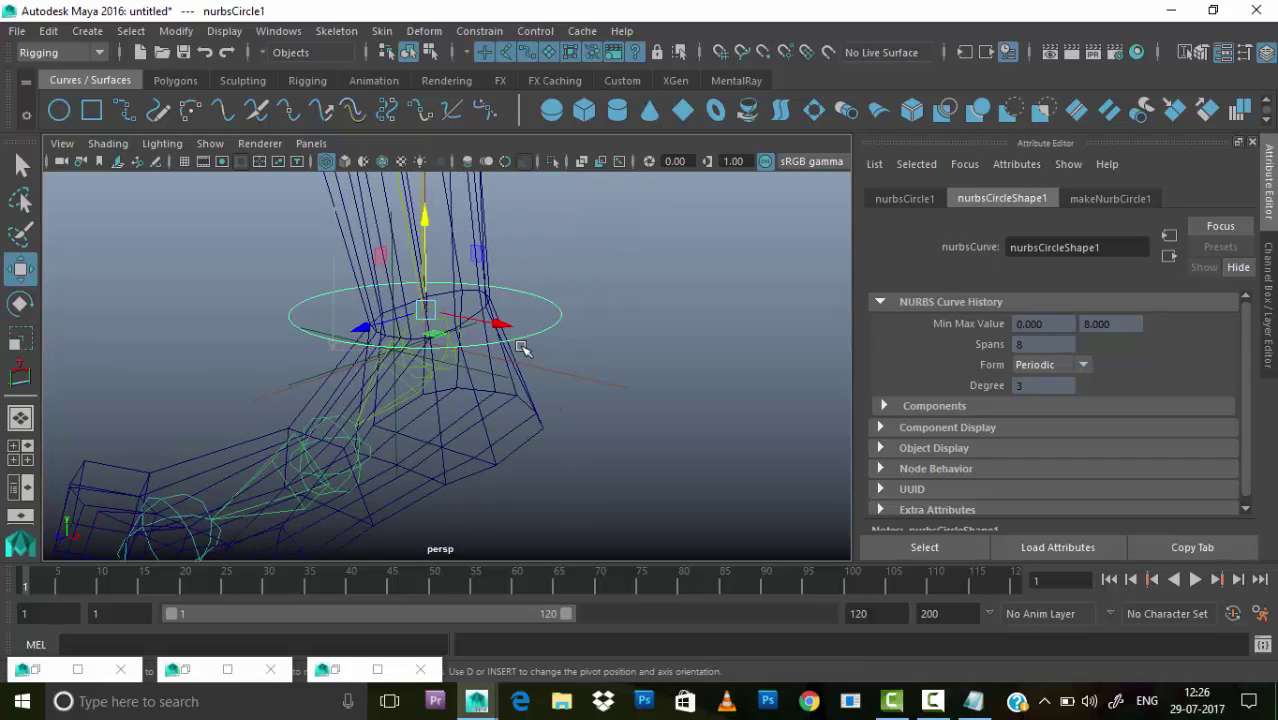
{"action": "scroll", "coordinate": [428, 342], "scroll_direction": "down", "scroll_amount": 5}
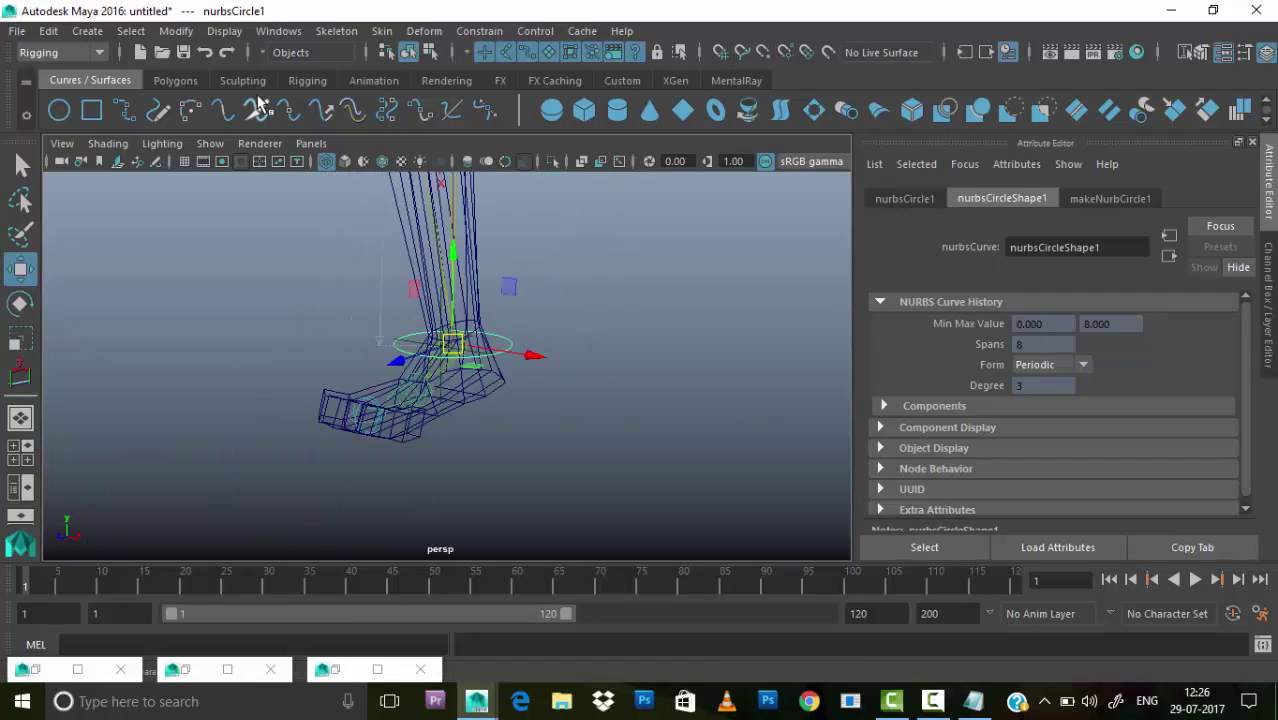
{"action": "left_click", "coordinate": [176, 31]}
{"action": "left_click", "coordinate": [209, 117]}
{"action": "left_click", "coordinate": [670, 470]}
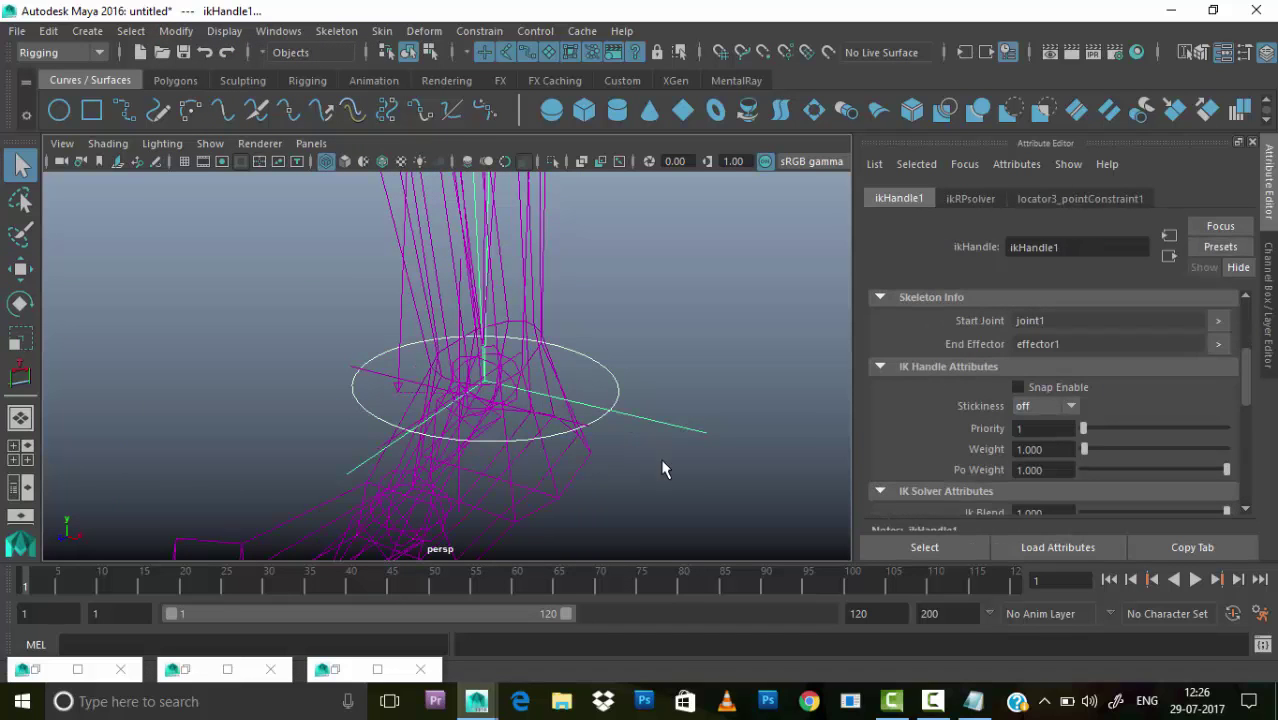
- Constrain ikHandle1 to the control circle
{"action": "left_click", "coordinate": [480, 31]}
{"action": "left_click", "coordinate": [520, 111]}
{"action": "left_click", "coordinate": [699, 322]}
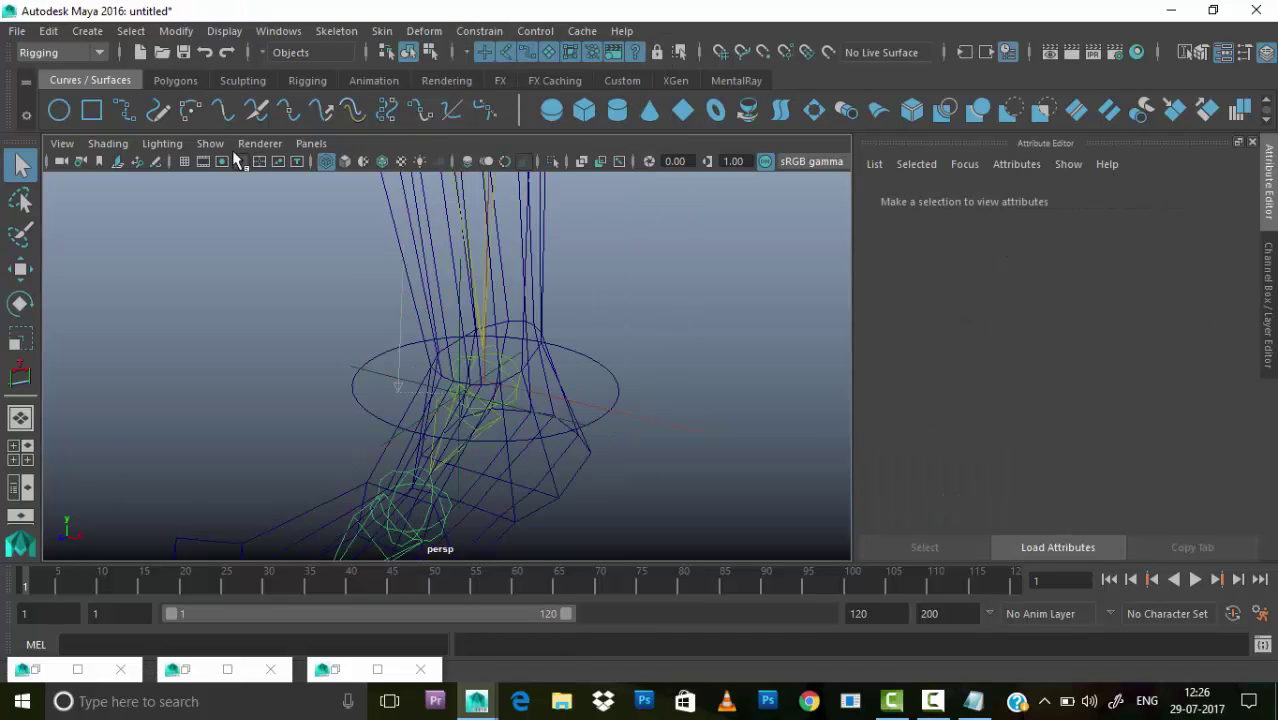
- Hide IK handles in the viewport via the Show menu
{"action": "left_click", "coordinate": [210, 143]}
{"action": "left_click", "coordinate": [240, 298]}
{"action": "left_click", "coordinate": [210, 143]}
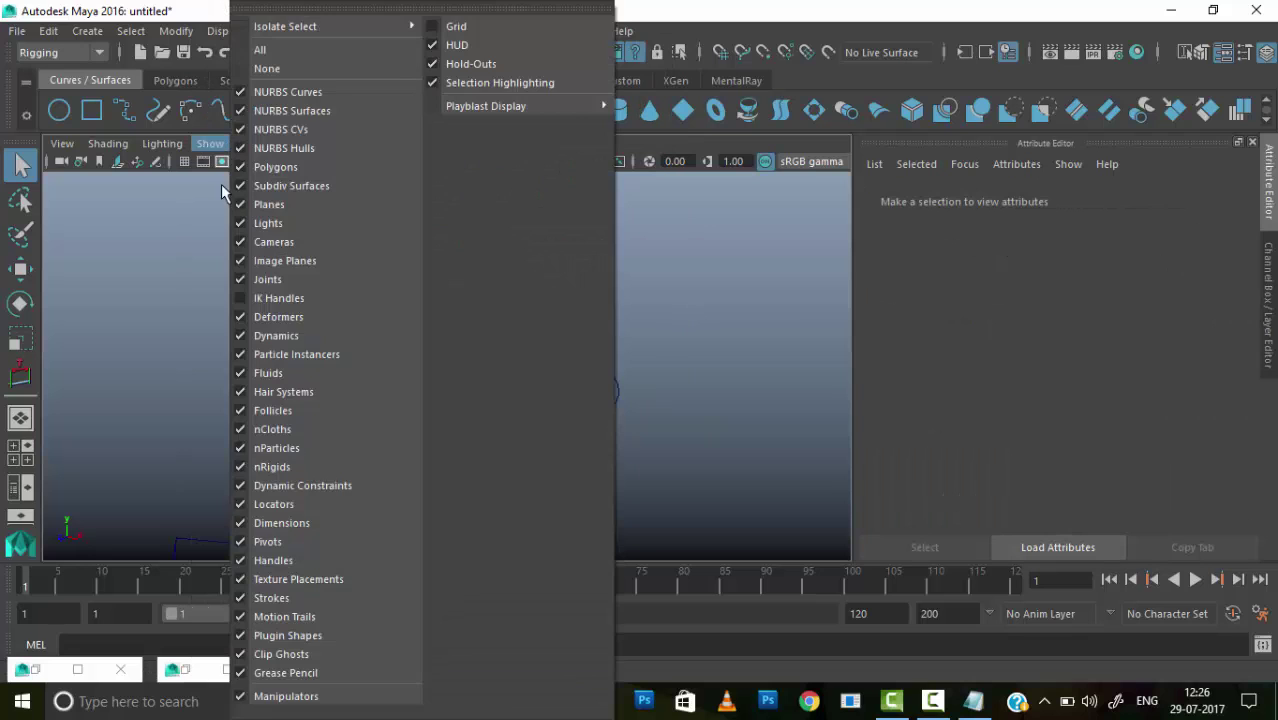
{"action": "left_click", "coordinate": [790, 309]}
{"action": "left_click_drag", "start_coordinate": [505, 335], "coordinate": [379, 353], "text": "alt"}
{"action": "scroll", "coordinate": [342, 441], "scroll_direction": "up", "scroll_amount": 5}
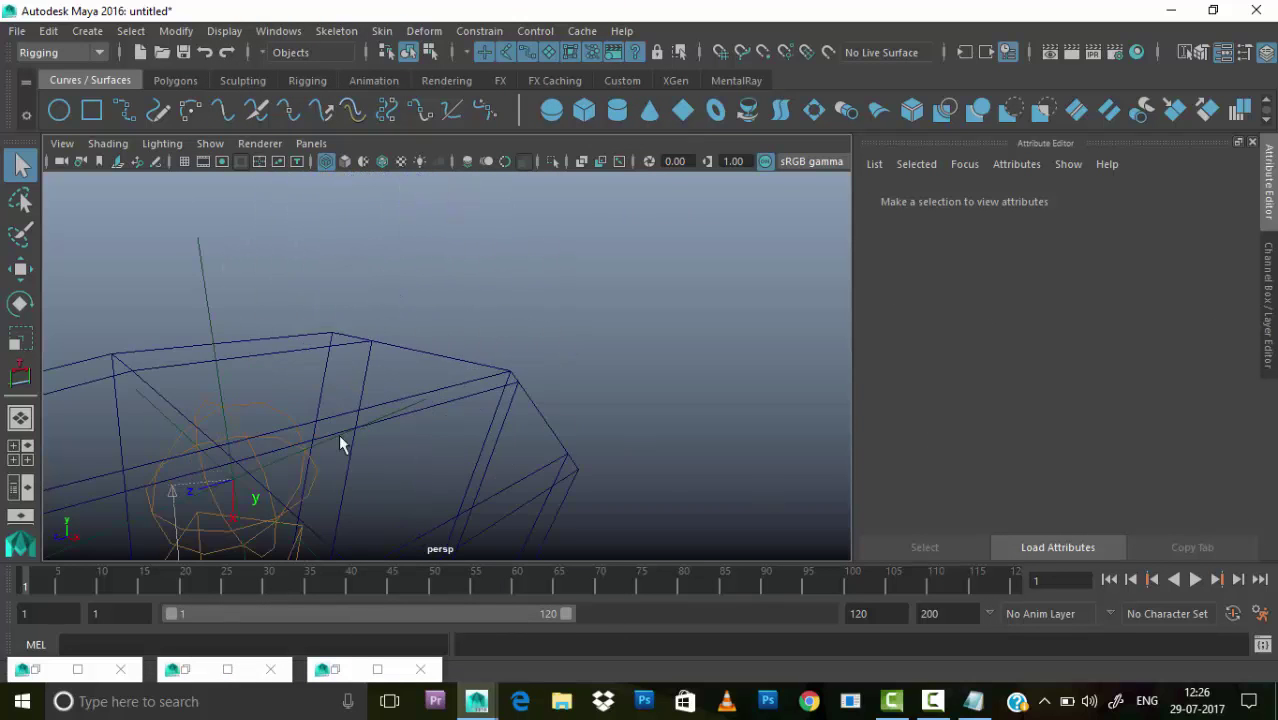
{"action": "scroll", "coordinate": [573, 424], "scroll_direction": "down", "scroll_amount": 10}
{"action": "scroll", "coordinate": [351, 380], "scroll_direction": "up", "scroll_amount": 2}
{"action": "scroll", "coordinate": [351, 380], "scroll_direction": "up", "scroll_amount": 3}
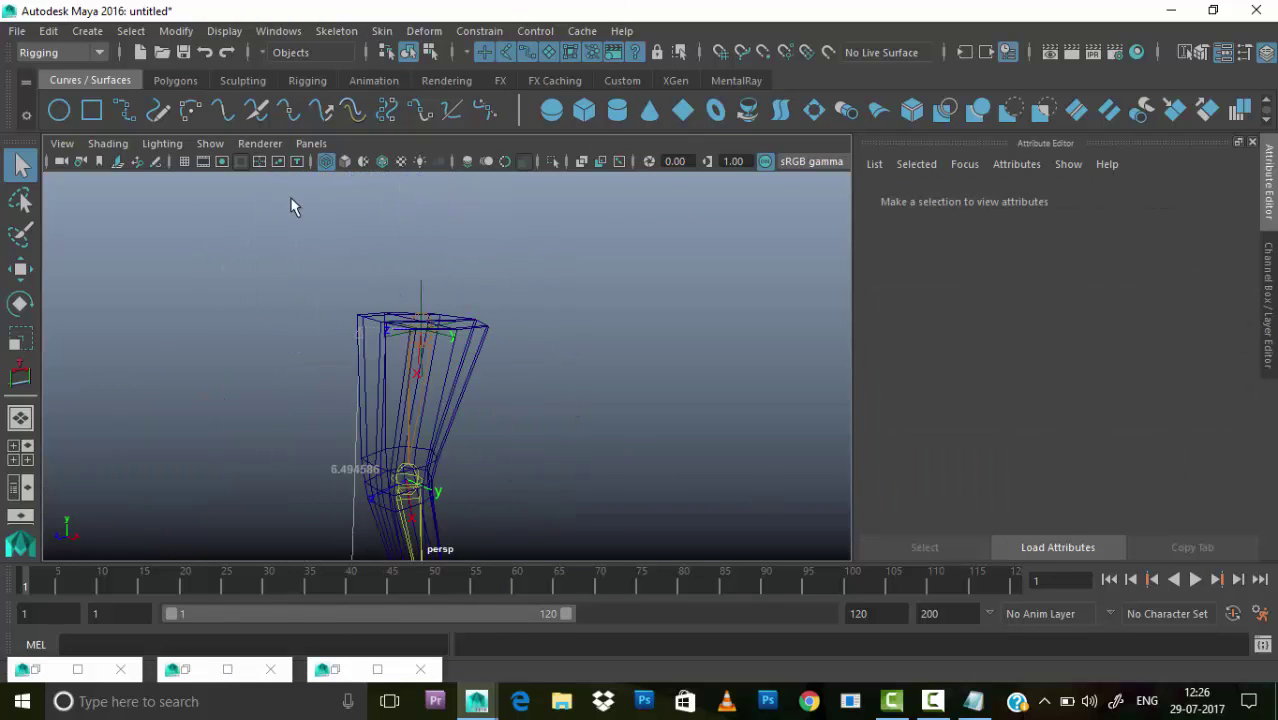
{"action": "left_click", "coordinate": [210, 143]}
{"action": "left_click", "coordinate": [259, 404]}
{"action": "scroll", "coordinate": [450, 360], "scroll_direction": "up", "scroll_amount": 2}
- Turn off the joints' local rotation axes display
{"action": "left_click", "coordinate": [531, 314]}
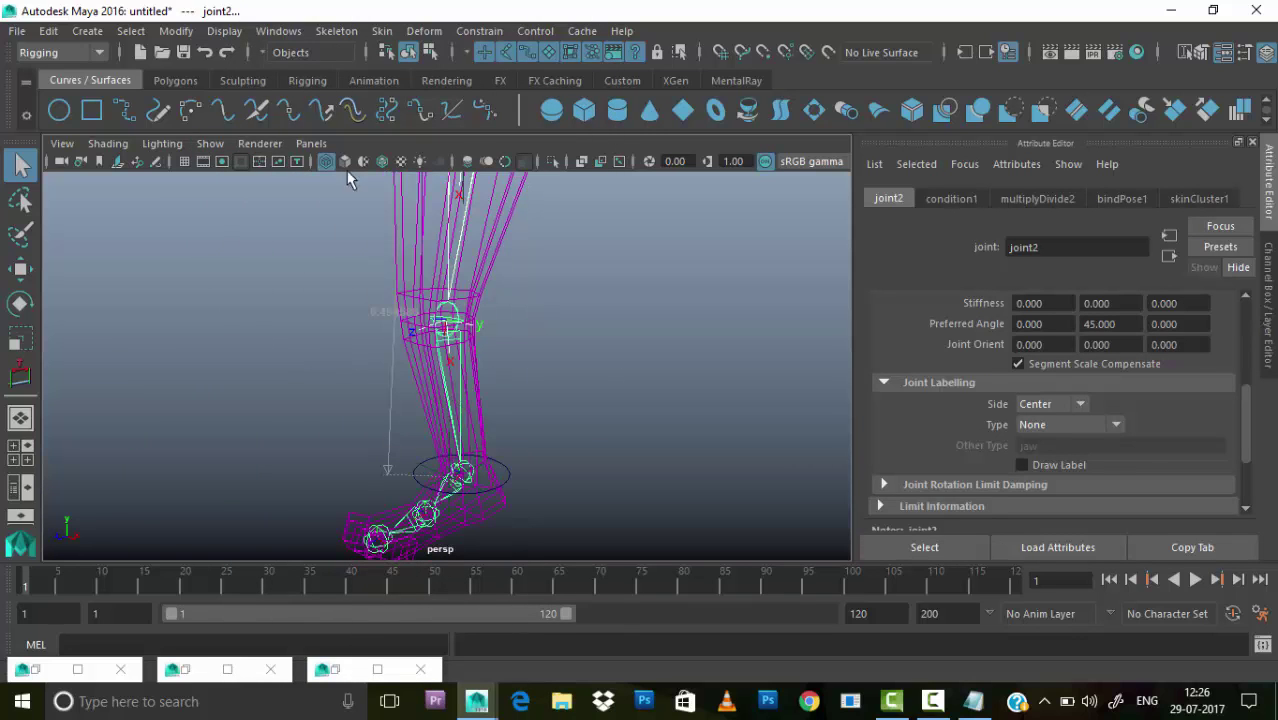
{"action": "left_click", "coordinate": [224, 31]}
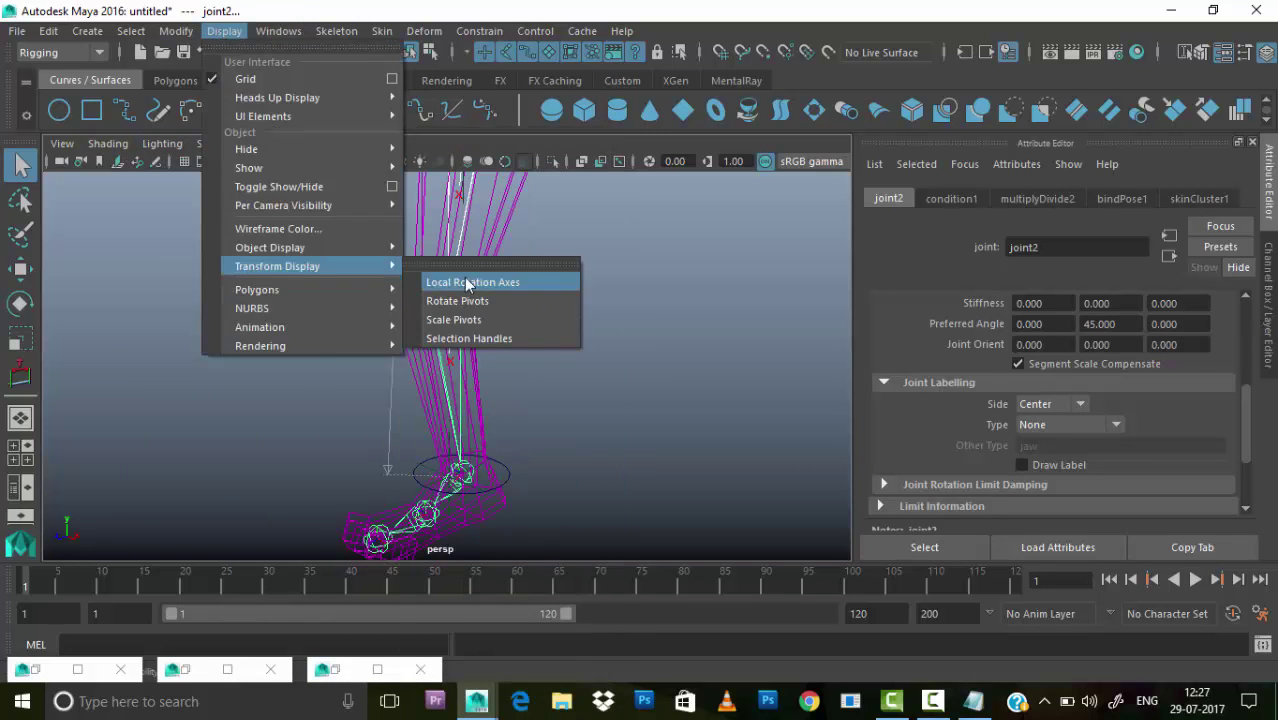
{"action": "left_click", "coordinate": [542, 280]}
{"action": "left_click", "coordinate": [540, 243]}
- Hide joints, locators and dimensions in the viewport
{"action": "left_click", "coordinate": [210, 143]}
{"action": "left_click", "coordinate": [280, 297]}
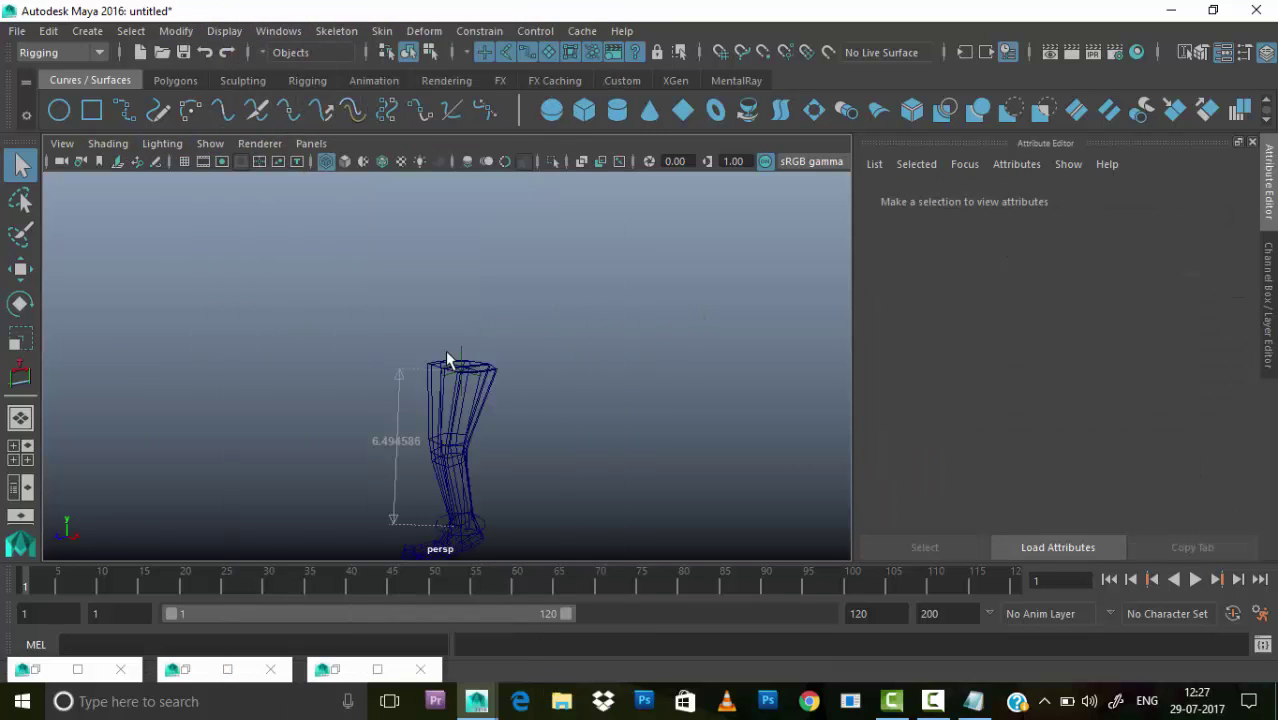
{"action": "left_click", "coordinate": [210, 143]}
{"action": "left_click", "coordinate": [268, 504]}
{"action": "left_click", "coordinate": [210, 143]}
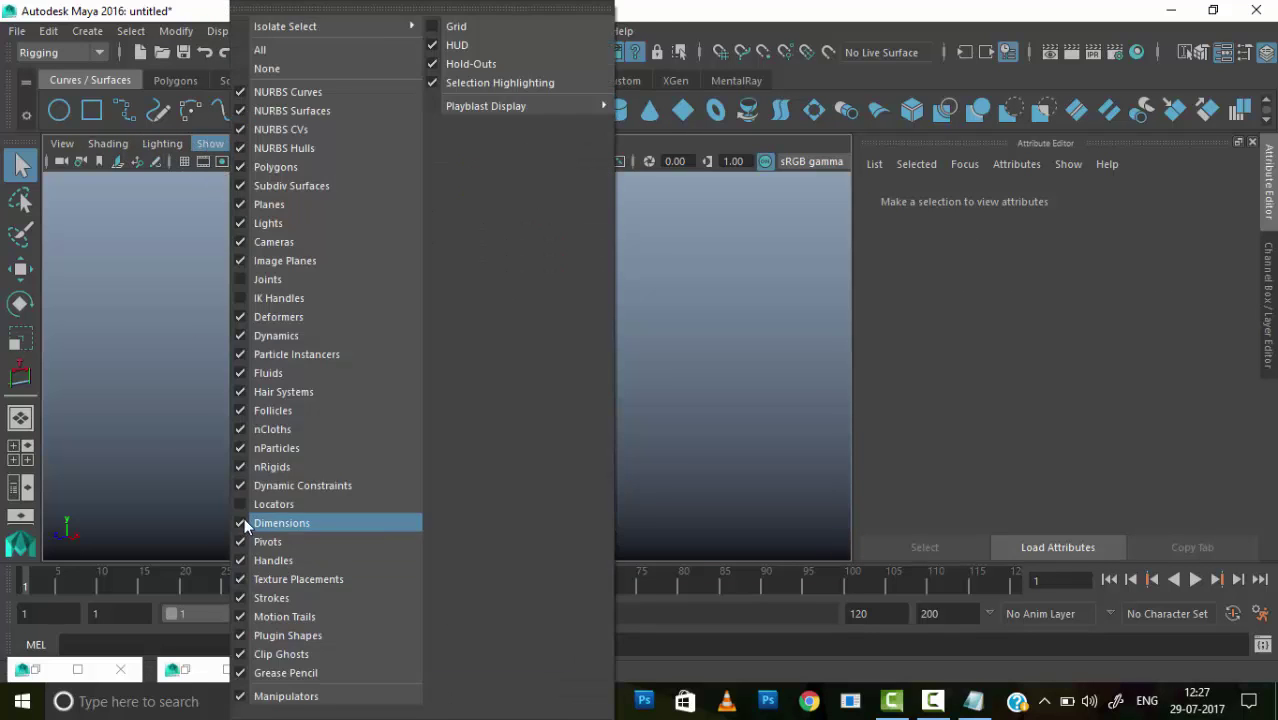
{"action": "left_click", "coordinate": [248, 521]}
- Shade the leg, hide the UI, and drag the nurbsCircle1 foot control left and right to test stretching
{"action": "key", "text": "5"}
{"action": "key", "text": "ctrl+space"}
{"action": "left_click", "coordinate": [683, 440]}
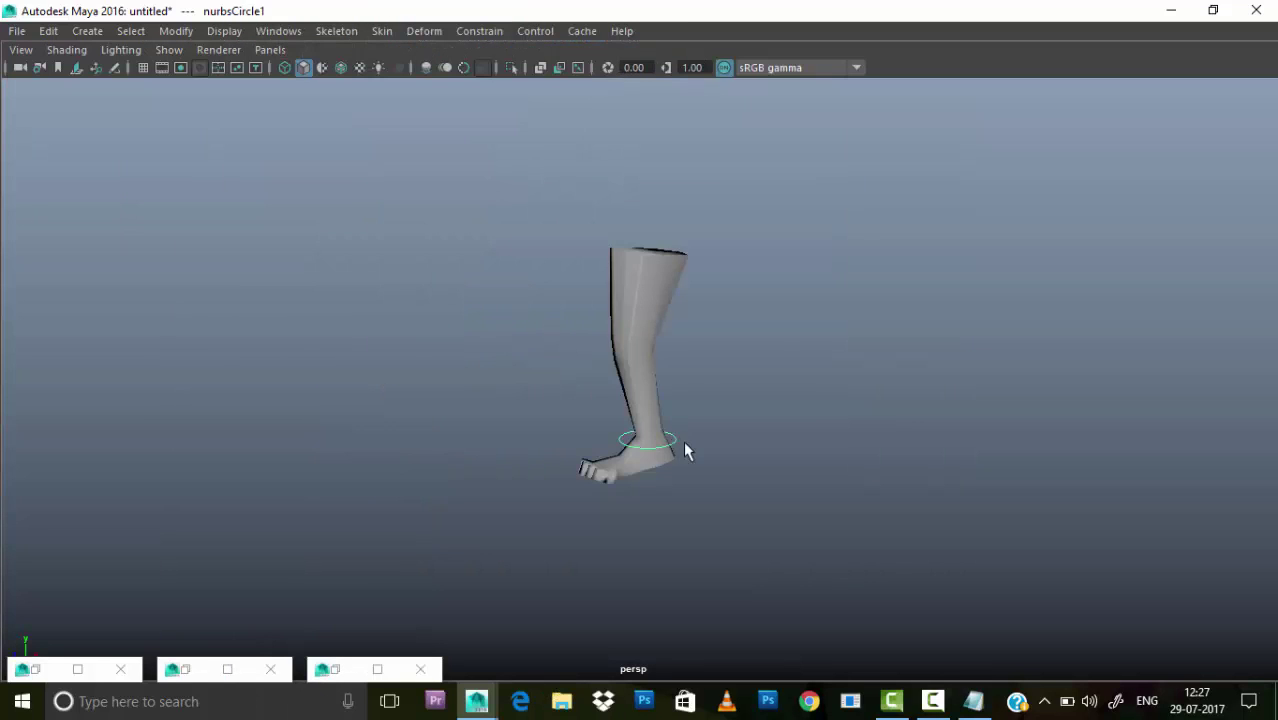
{"action": "key", "text": "w"}
{"action": "mouse_move", "coordinate": [683, 440]}
{"action": "left_mouse_down"}
{"action": "mouse_move", "coordinate": [305, 437]}
{"action": "mouse_move", "coordinate": [126, 638]}
{"action": "left_mouse_up"}
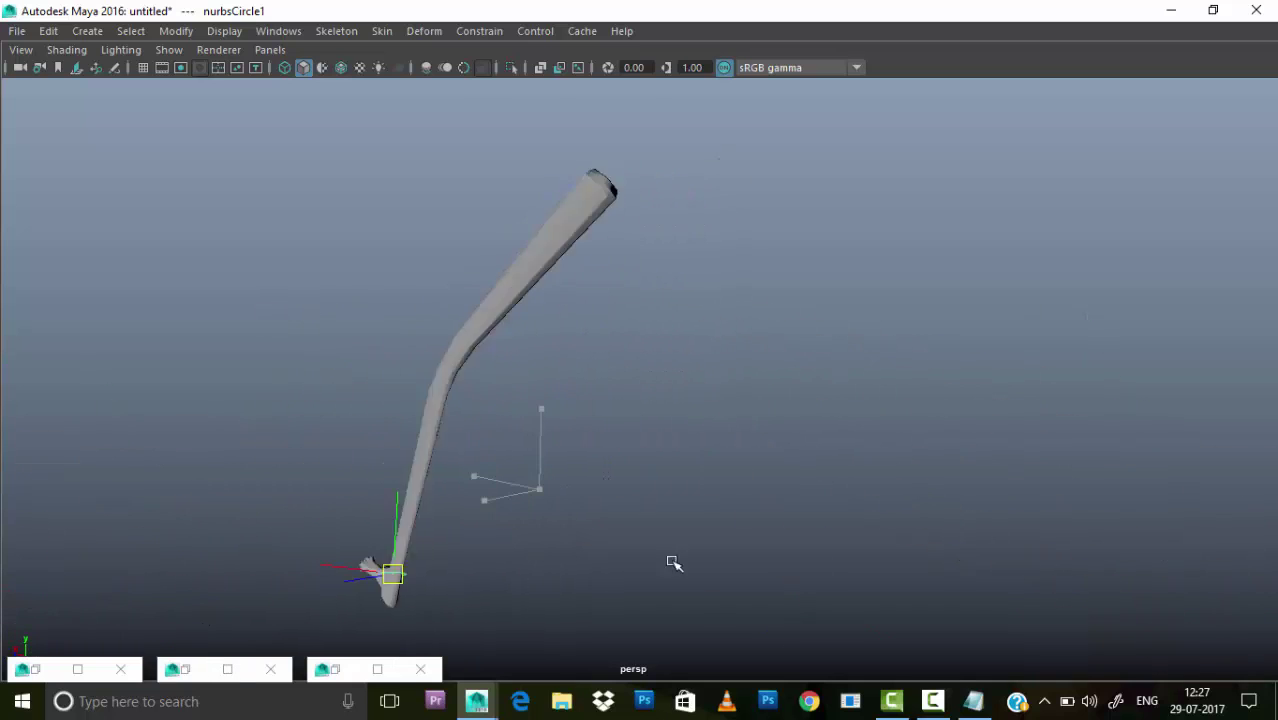
{"action": "left_click_drag", "start_coordinate": [126, 638], "coordinate": [968, 470]}
- Turn on Wireframe on Shaded, swing the foot control again, then orbit and frame the leg
{"action": "left_click", "coordinate": [341, 67]}
{"action": "mouse_move", "coordinate": [362, 106]}
{"action": "middle_mouse_down"}
{"action": "mouse_move", "coordinate": [248, 486]}
{"action": "mouse_move", "coordinate": [995, 463]}
{"action": "mouse_move", "coordinate": [837, 132]}
{"action": "mouse_move", "coordinate": [899, 289]}
{"action": "mouse_move", "coordinate": [736, 305]}
{"action": "mouse_move", "coordinate": [11, 594]}
{"action": "mouse_move", "coordinate": [172, 531]}
{"action": "middle_mouse_up"}
{"action": "mouse_move", "coordinate": [172, 531]}
{"action": "left_mouse_down", "text": "alt"}
{"action": "mouse_move", "coordinate": [322, 494]}
{"action": "mouse_move", "coordinate": [479, 428]}
{"action": "left_mouse_up", "text": "alt"}
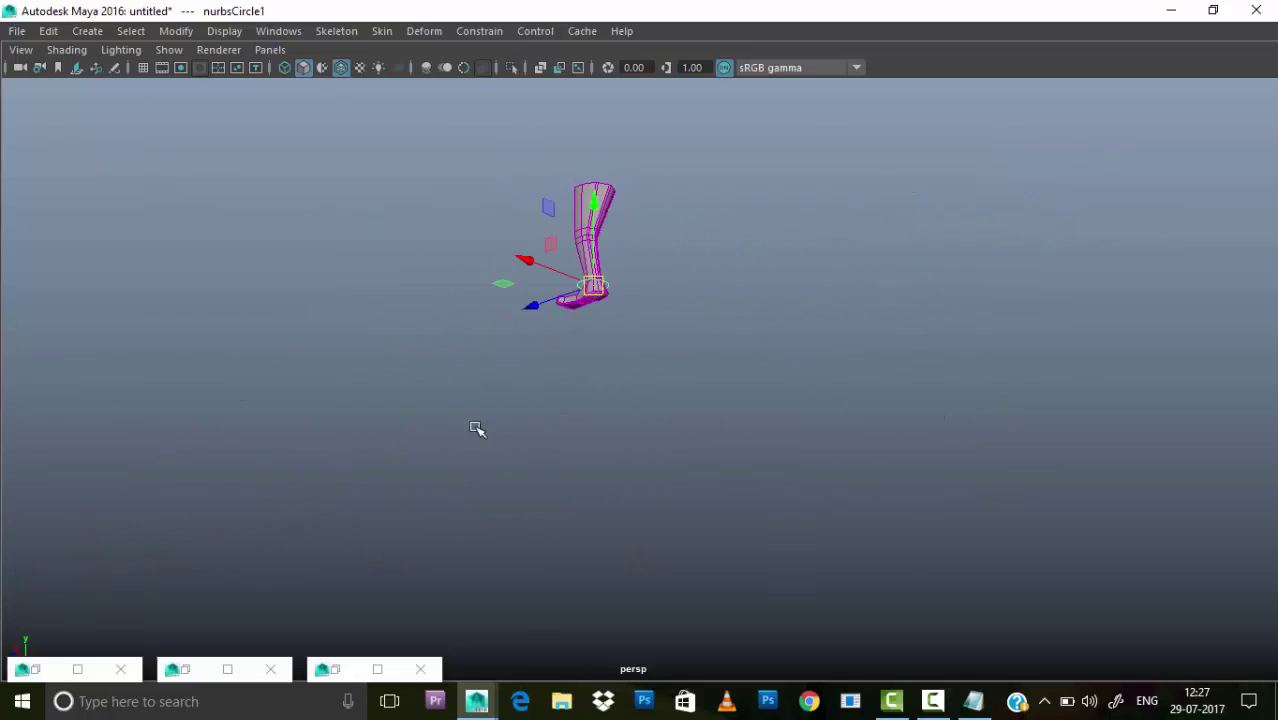
{"action": "key", "text": "f"}
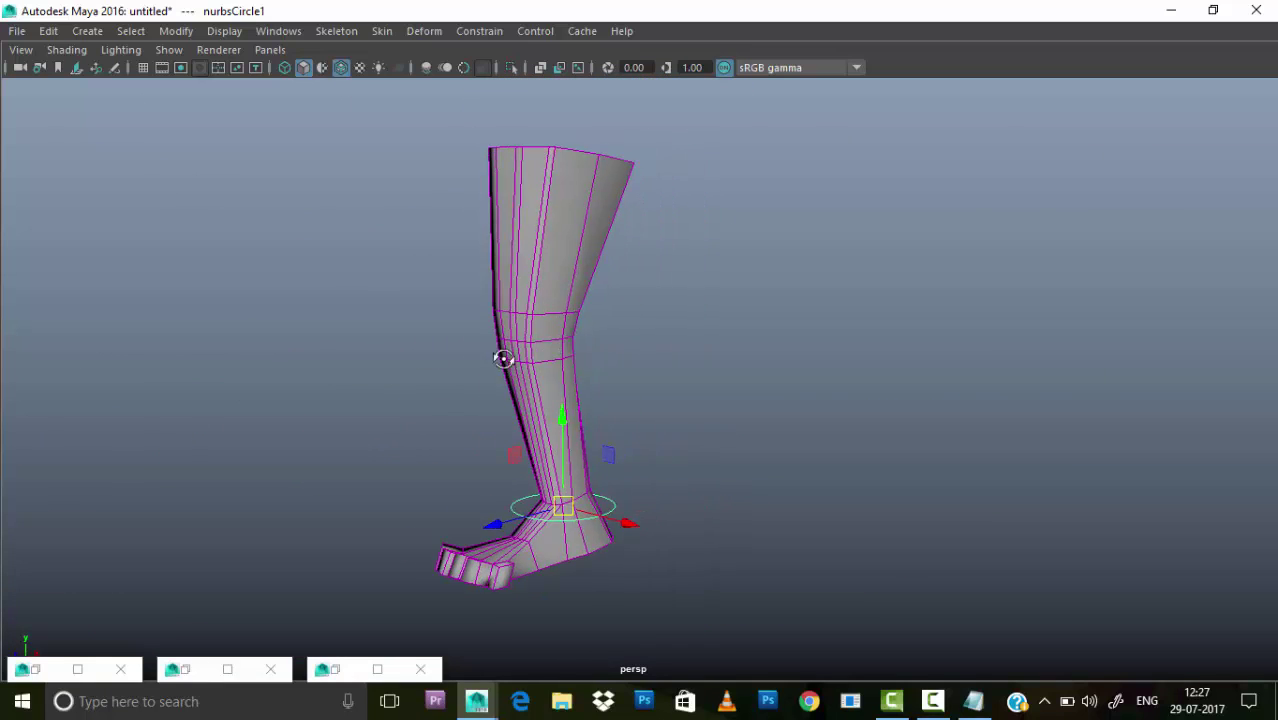